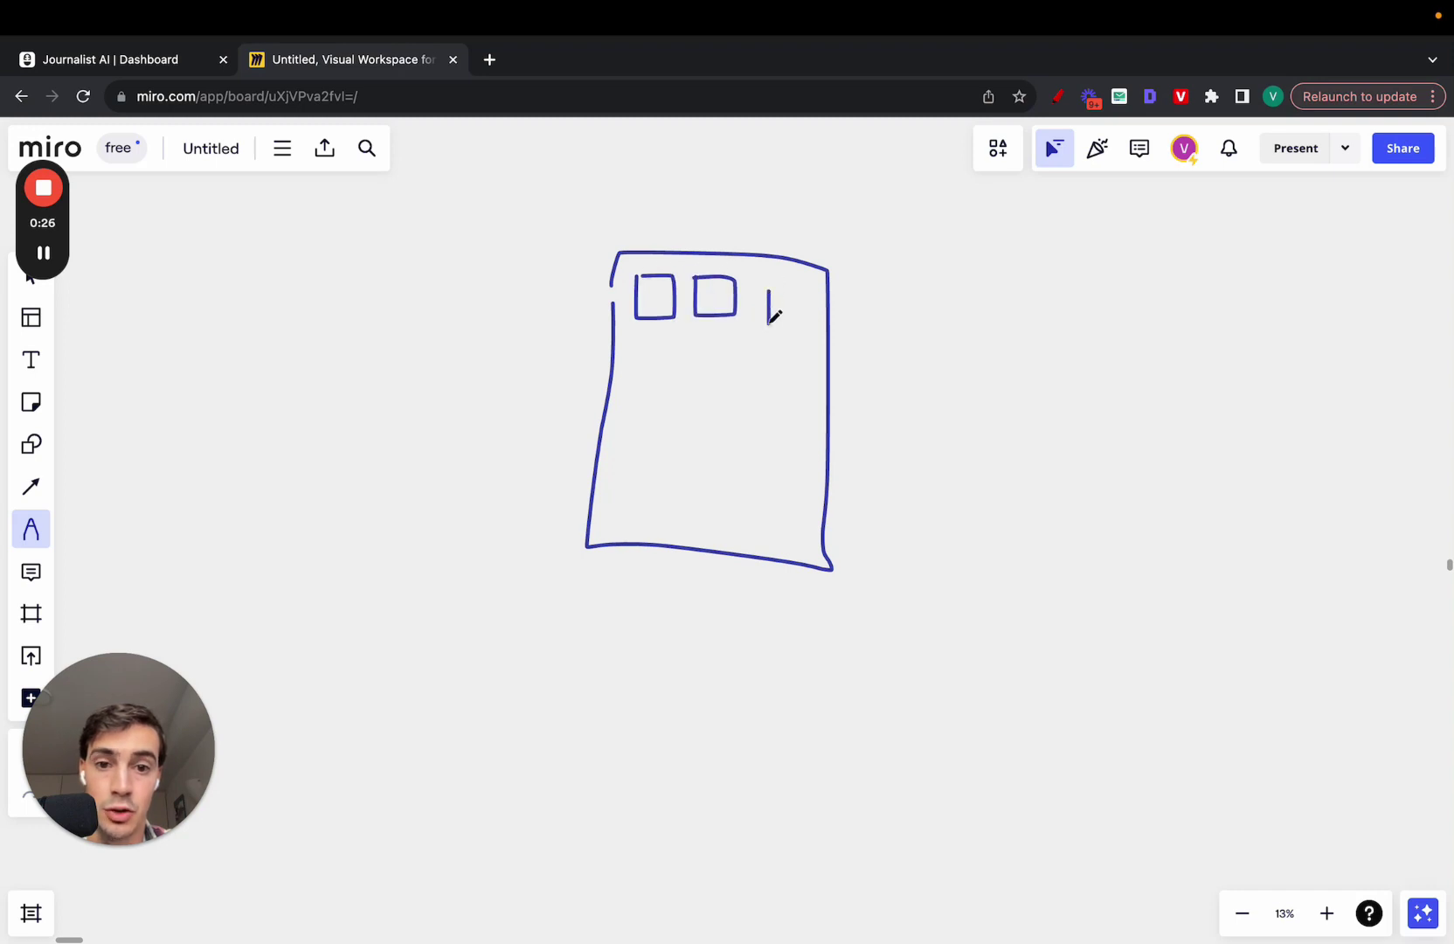
# Step: Add small window squares to the Miro building sketch, circle it with a freehand loop, and switch to Journalist AI
pyautogui.moveTo(768, 321); pyautogui.dragTo(789, 299)
pyautogui.moveTo(654, 344)
pyautogui.mouseDown()
pyautogui.moveTo(654, 395)
pyautogui.moveTo(683, 345)
pyautogui.moveTo(655, 344)
pyautogui.mouseUp()
pyautogui.moveTo(749, 353); pyautogui.dragTo(748, 355)
pyautogui.moveTo(805, 224)
pyautogui.mouseDown()
pyautogui.moveTo(498, 275)
pyautogui.moveTo(883, 480)
pyautogui.moveTo(797, 214)
pyautogui.mouseUp()
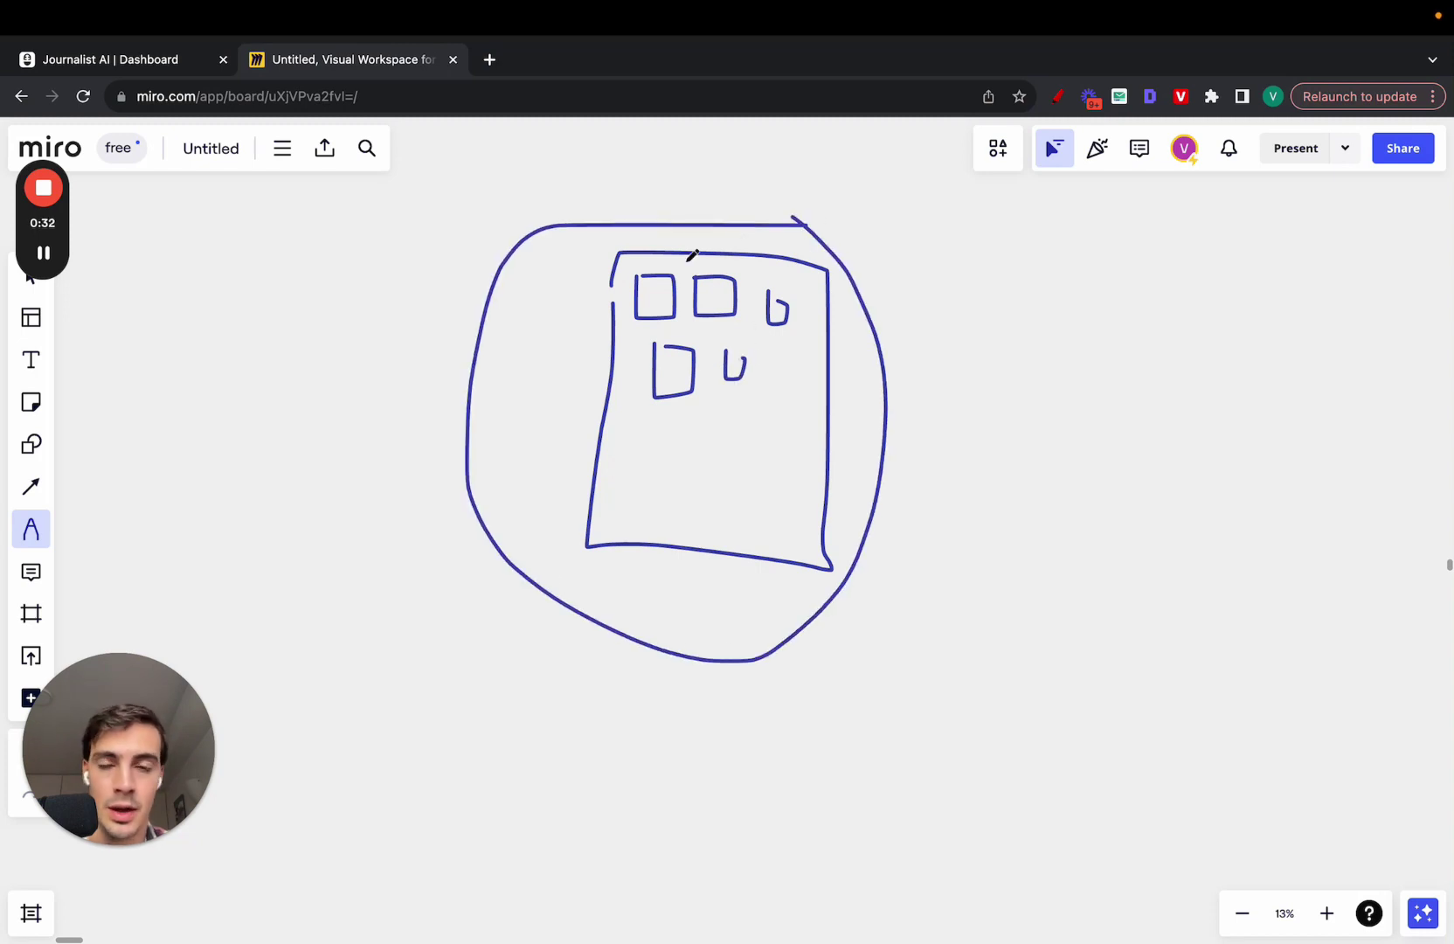
pyautogui.click(177, 70)
# Step: Go to tryjournalist.com and open the Journalist AI dashboard
pyautogui.click(253, 97)
pyautogui.write('tryjournalist.com')
pyautogui.press('Return')
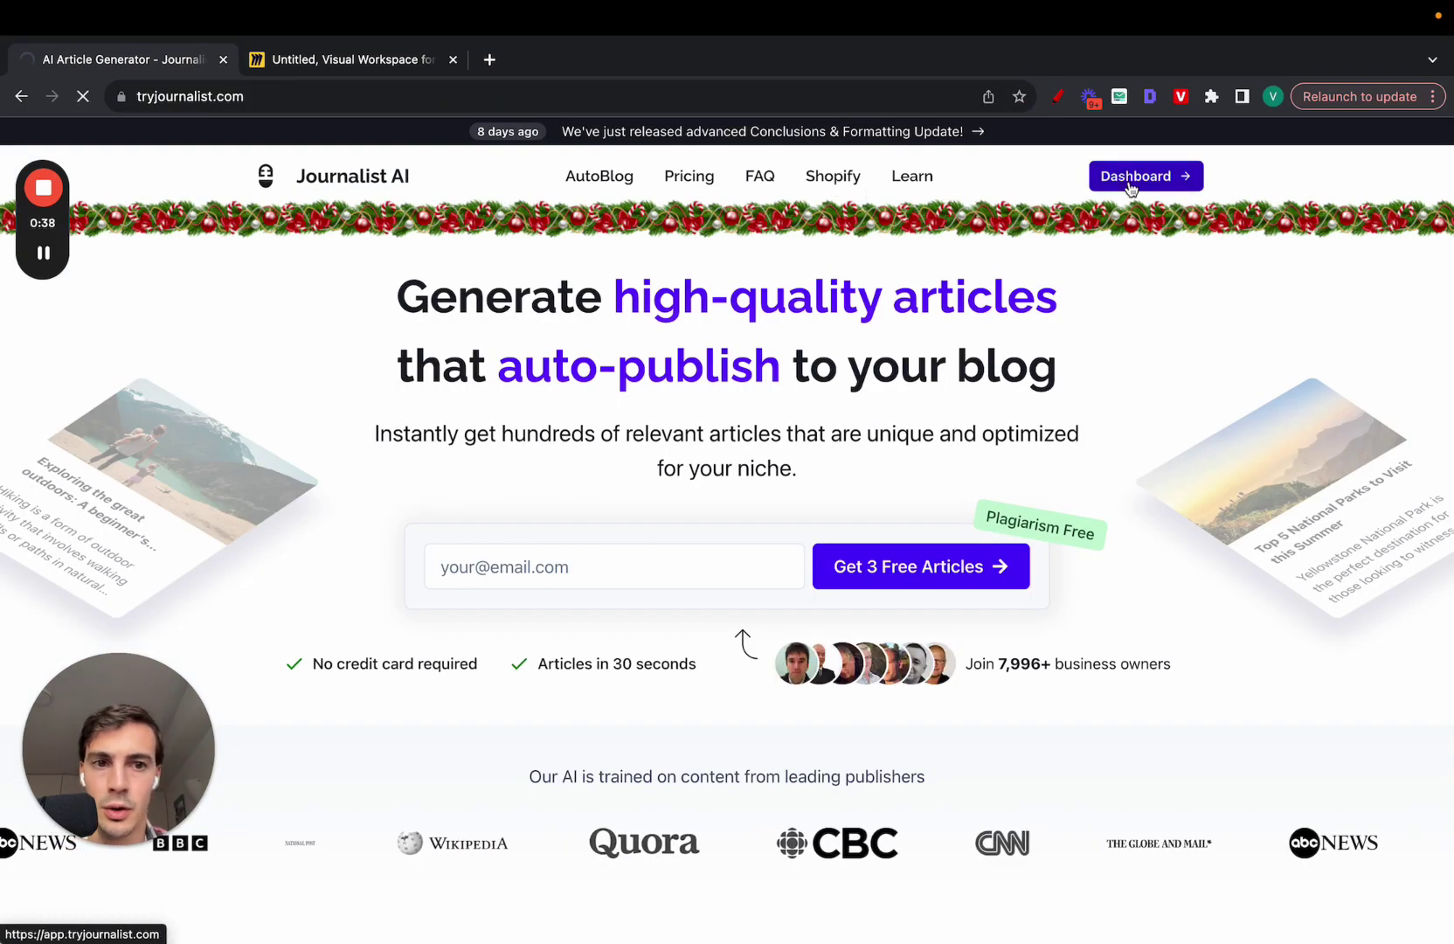
pyautogui.click(1134, 180)
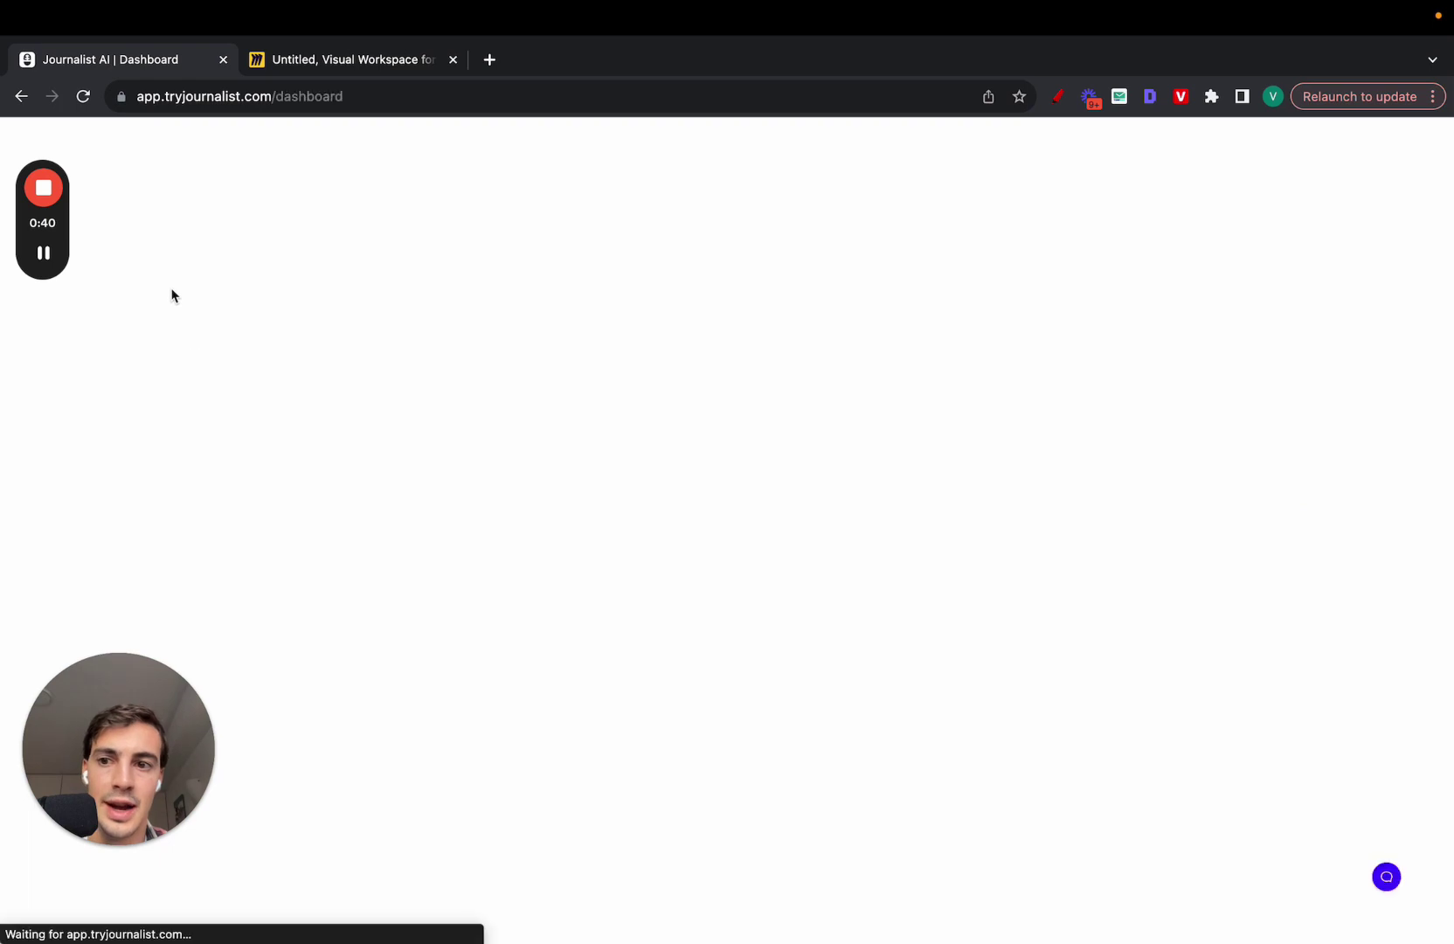
# Step: Open the three-article batch from History and preview its articles
pyautogui.click(155, 331)
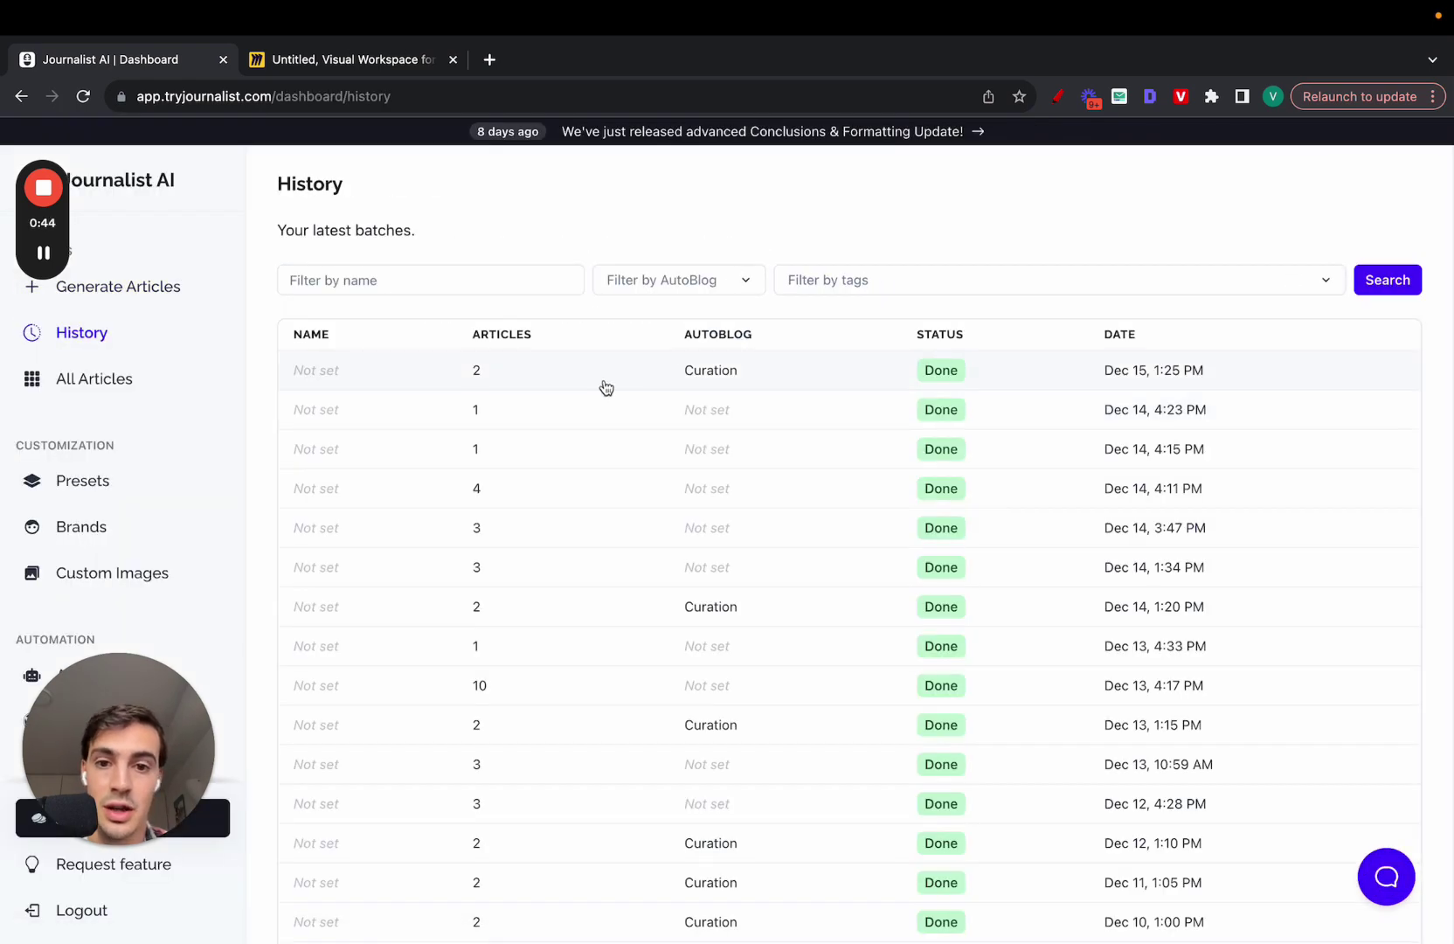
pyautogui.scroll(-1, 567, 486)
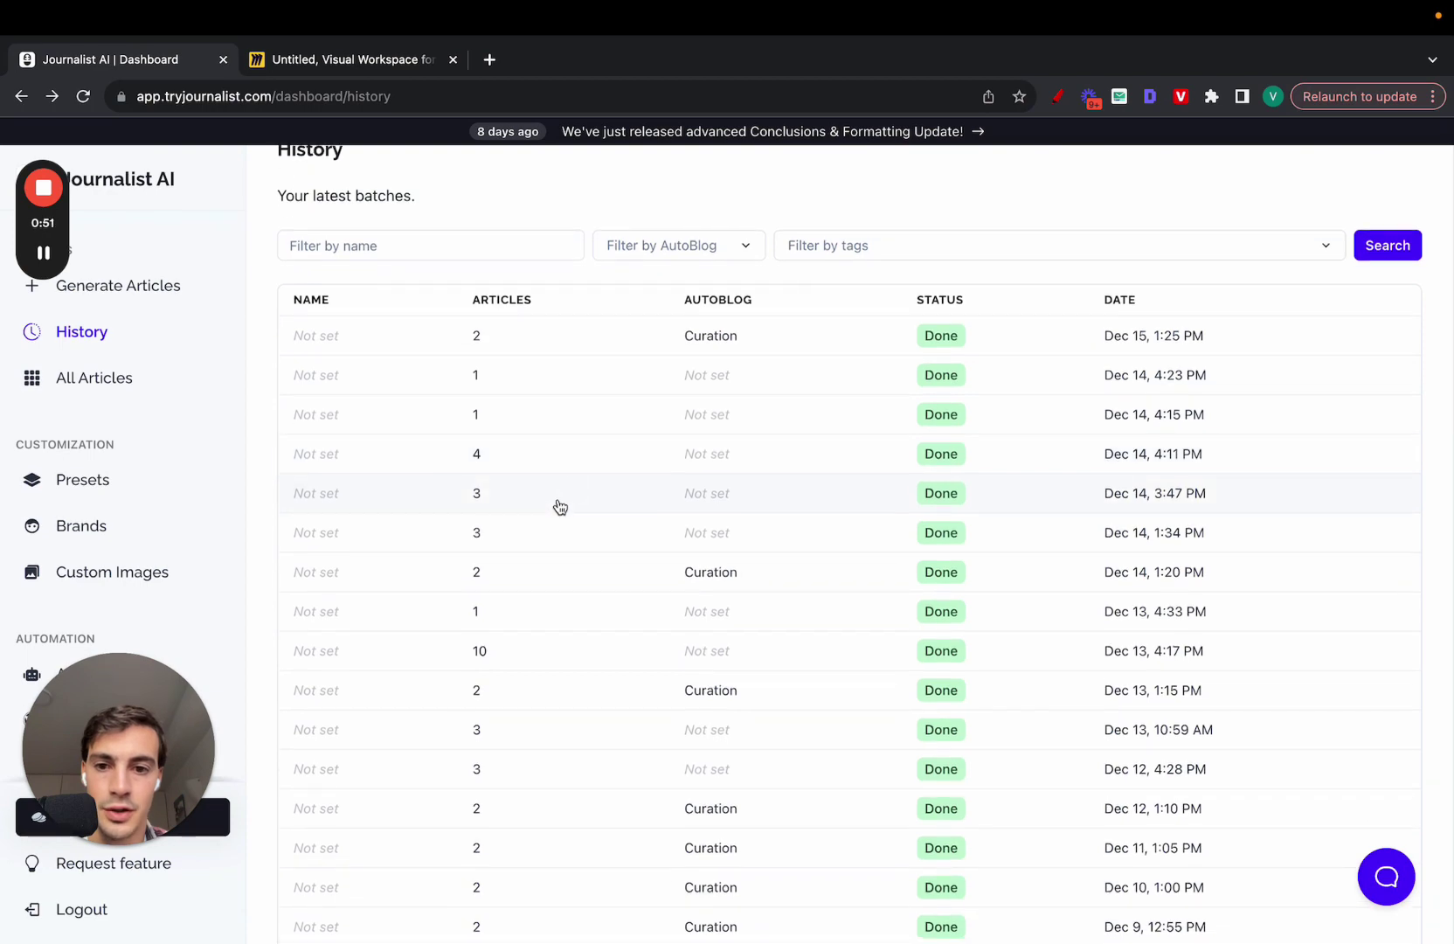
pyautogui.click(560, 507)
pyautogui.click(1274, 480)
pyautogui.click(923, 212)
# Step: In 'Golden Retriever Grooming 101', use the table of contents to jump to the coat section
pyautogui.click(923, 212)
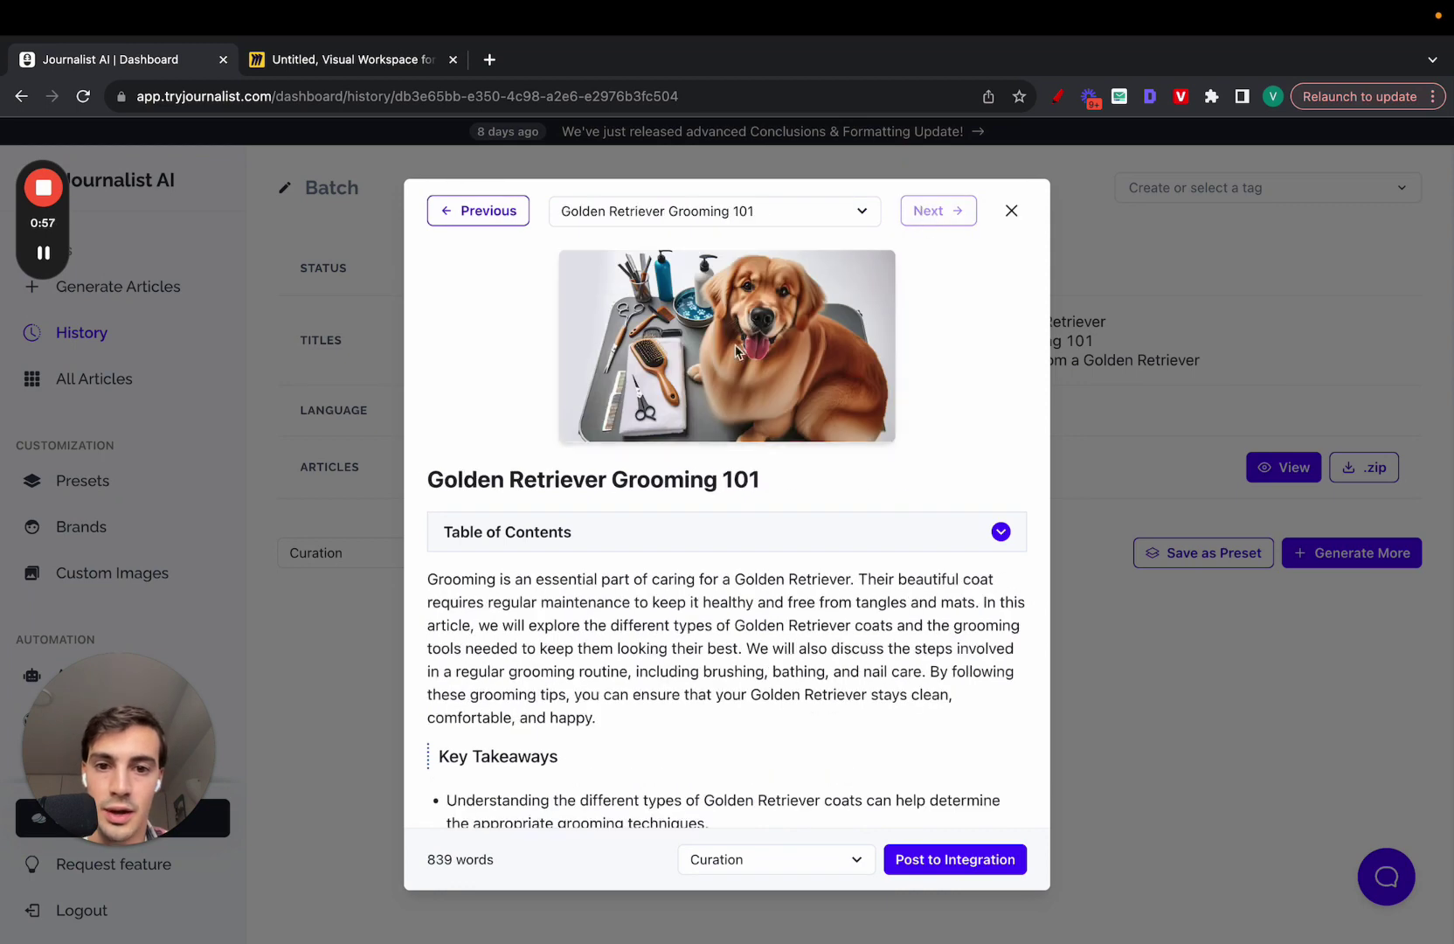
pyautogui.scroll(-3, 716, 331)
pyautogui.click(678, 418)
pyautogui.scroll(-1, 607, 376)
pyautogui.click(559, 447)
pyautogui.scroll(10, 564, 450)
pyautogui.click(592, 536)
# Step: Read further down the article and play the embedded nail-trimming video
pyautogui.scroll(-5, 576, 515)
pyautogui.scroll(-6, 481, 461)
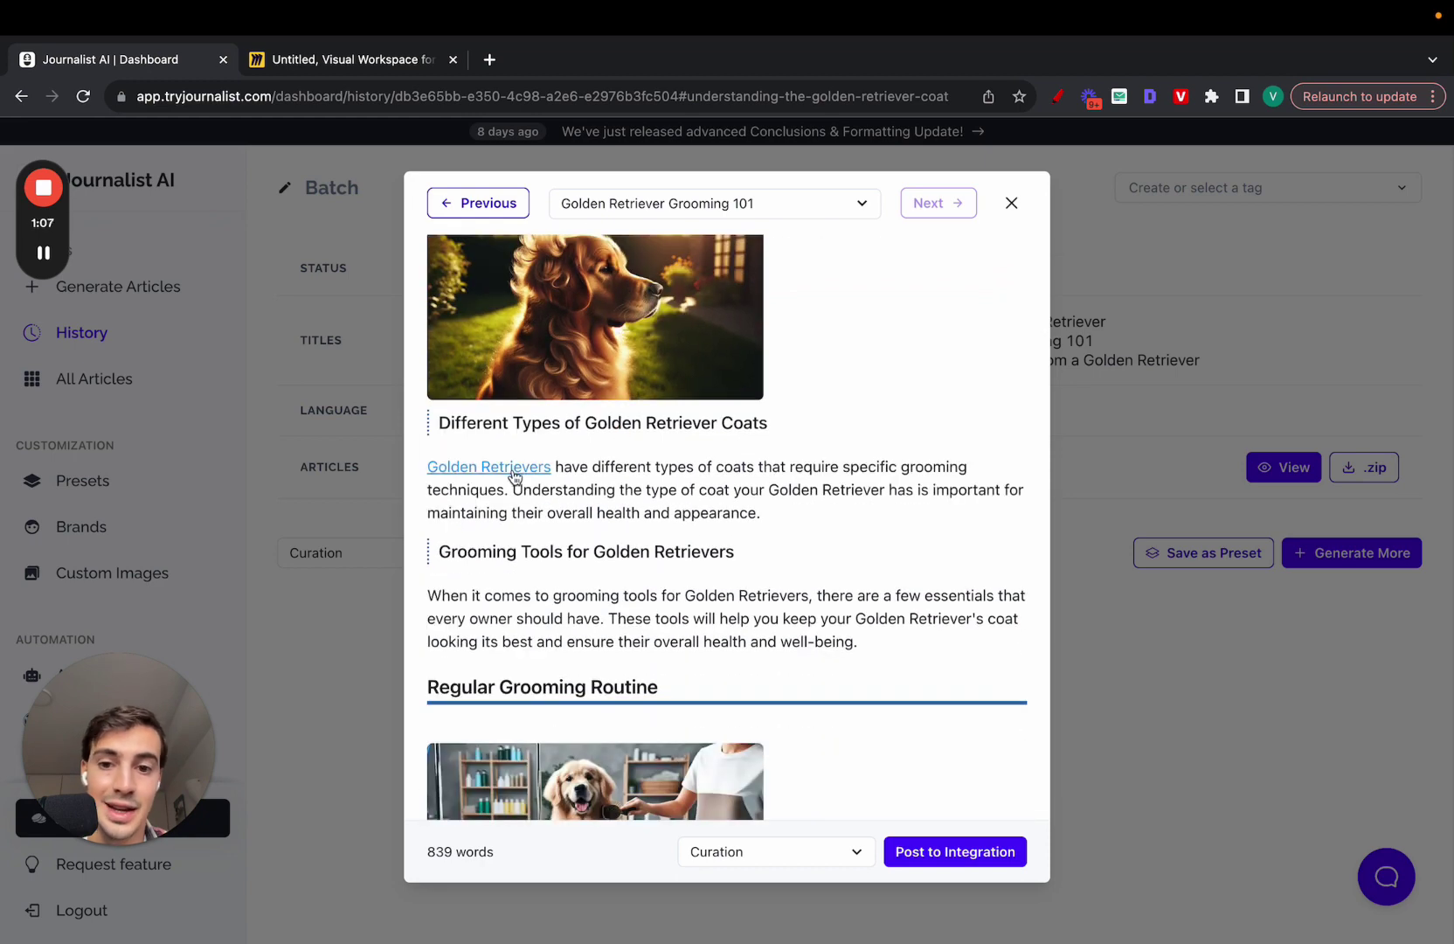
pyautogui.scroll(-5, 528, 463)
pyautogui.scroll(-6, 539, 470)
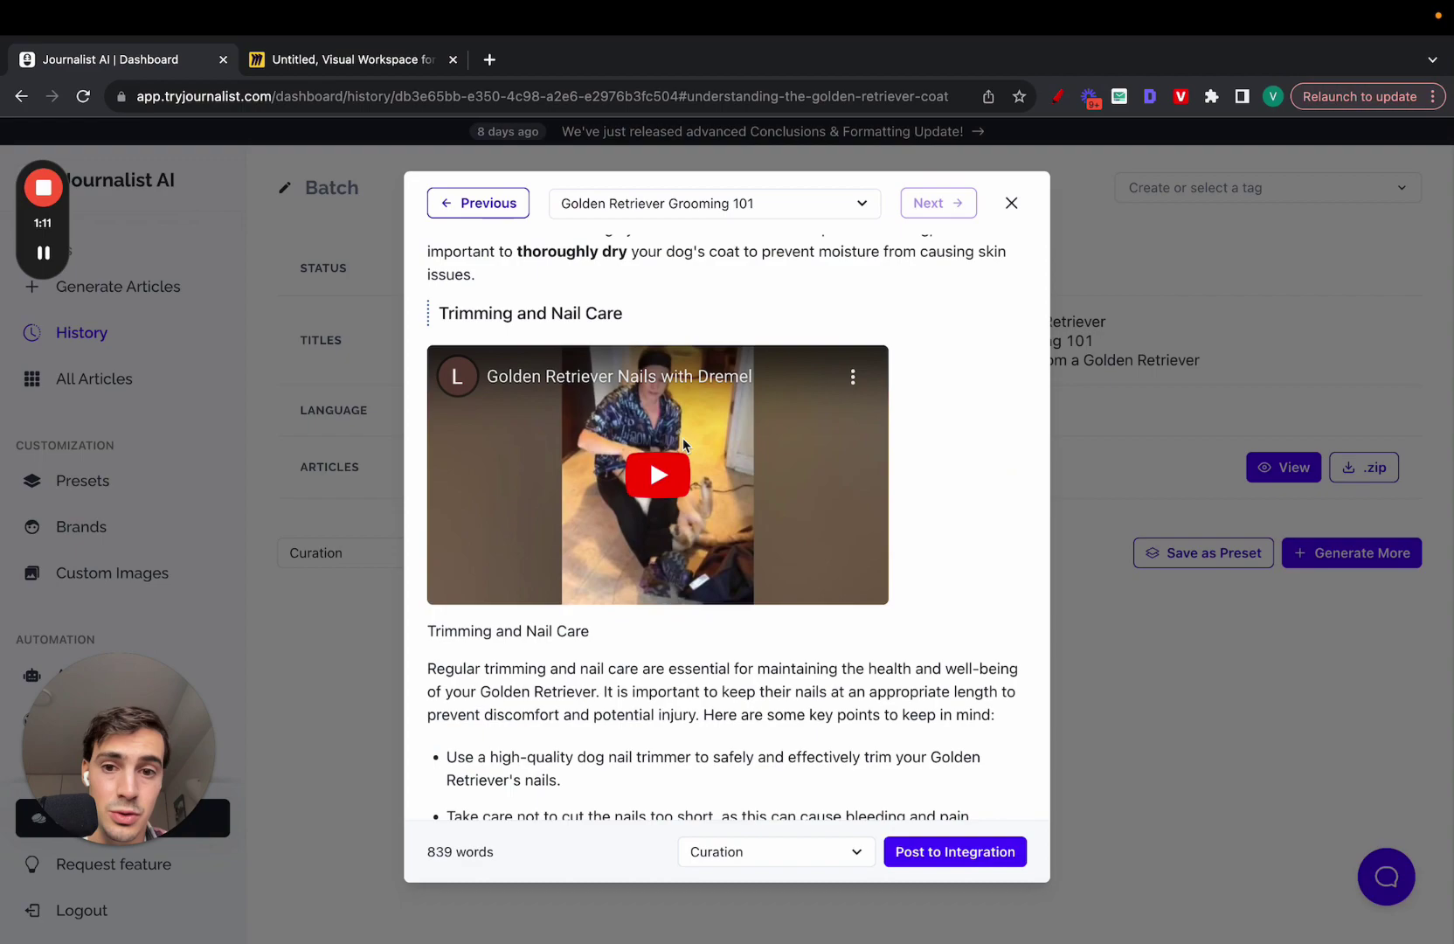
pyautogui.click(592, 483)
pyautogui.scroll(15, 639, 376)
pyautogui.scroll(-3, 638, 500)
pyautogui.scroll(-10, 638, 500)
pyautogui.scroll(-3, 639, 413)
# Step: Read through the rest of the article to the end
pyautogui.moveTo(638, 412); pyautogui.dragTo(422, 415)
pyautogui.scroll(-1, 421, 417)
pyautogui.click(482, 374)
pyautogui.scroll(-1, 517, 374)
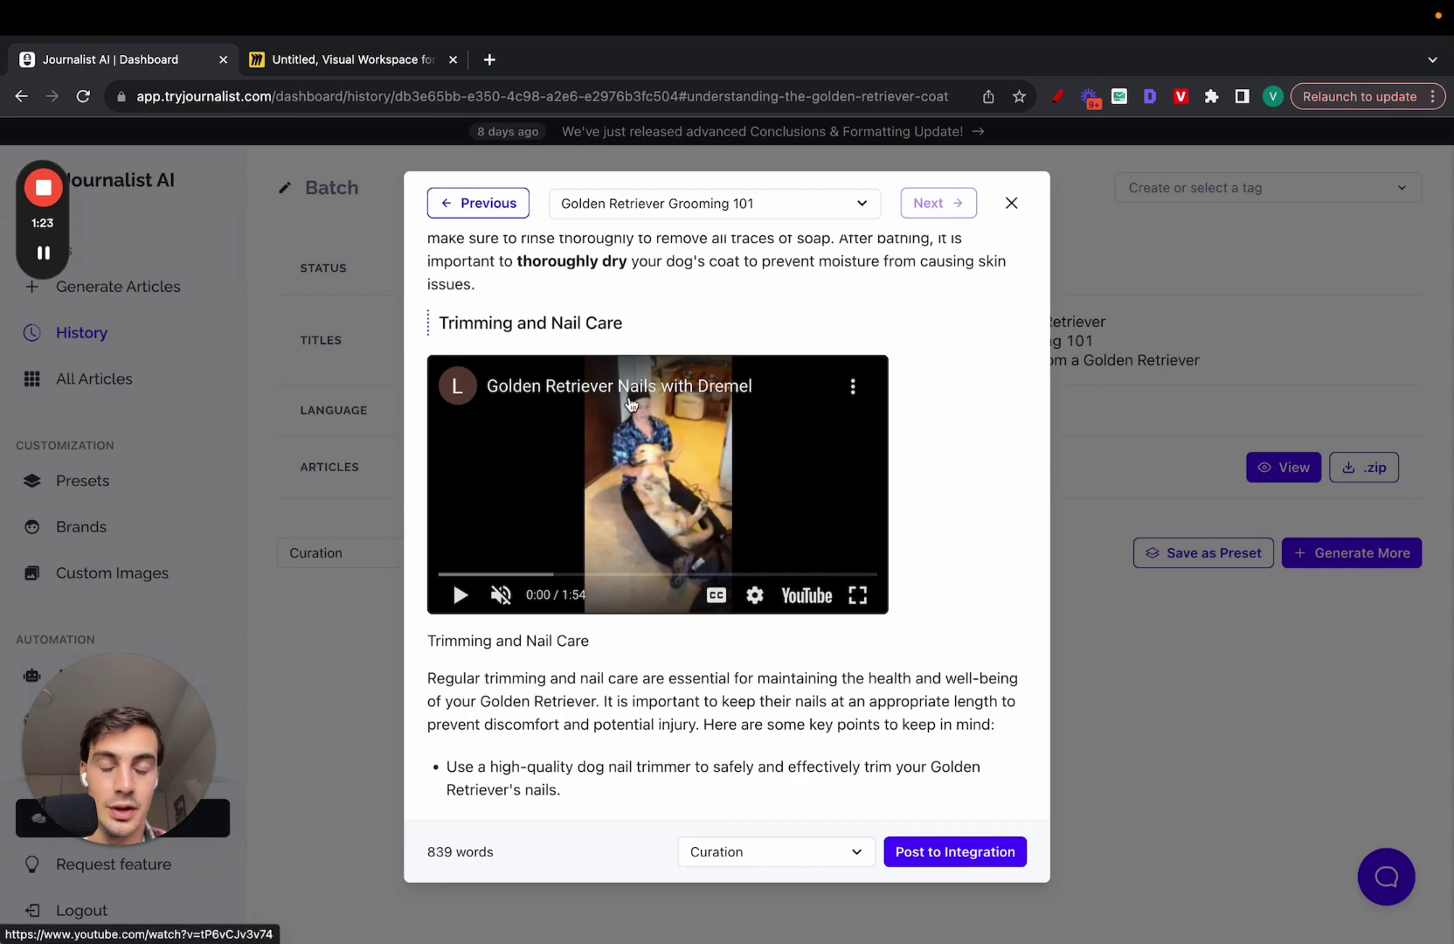
pyautogui.scroll(-4, 631, 404)
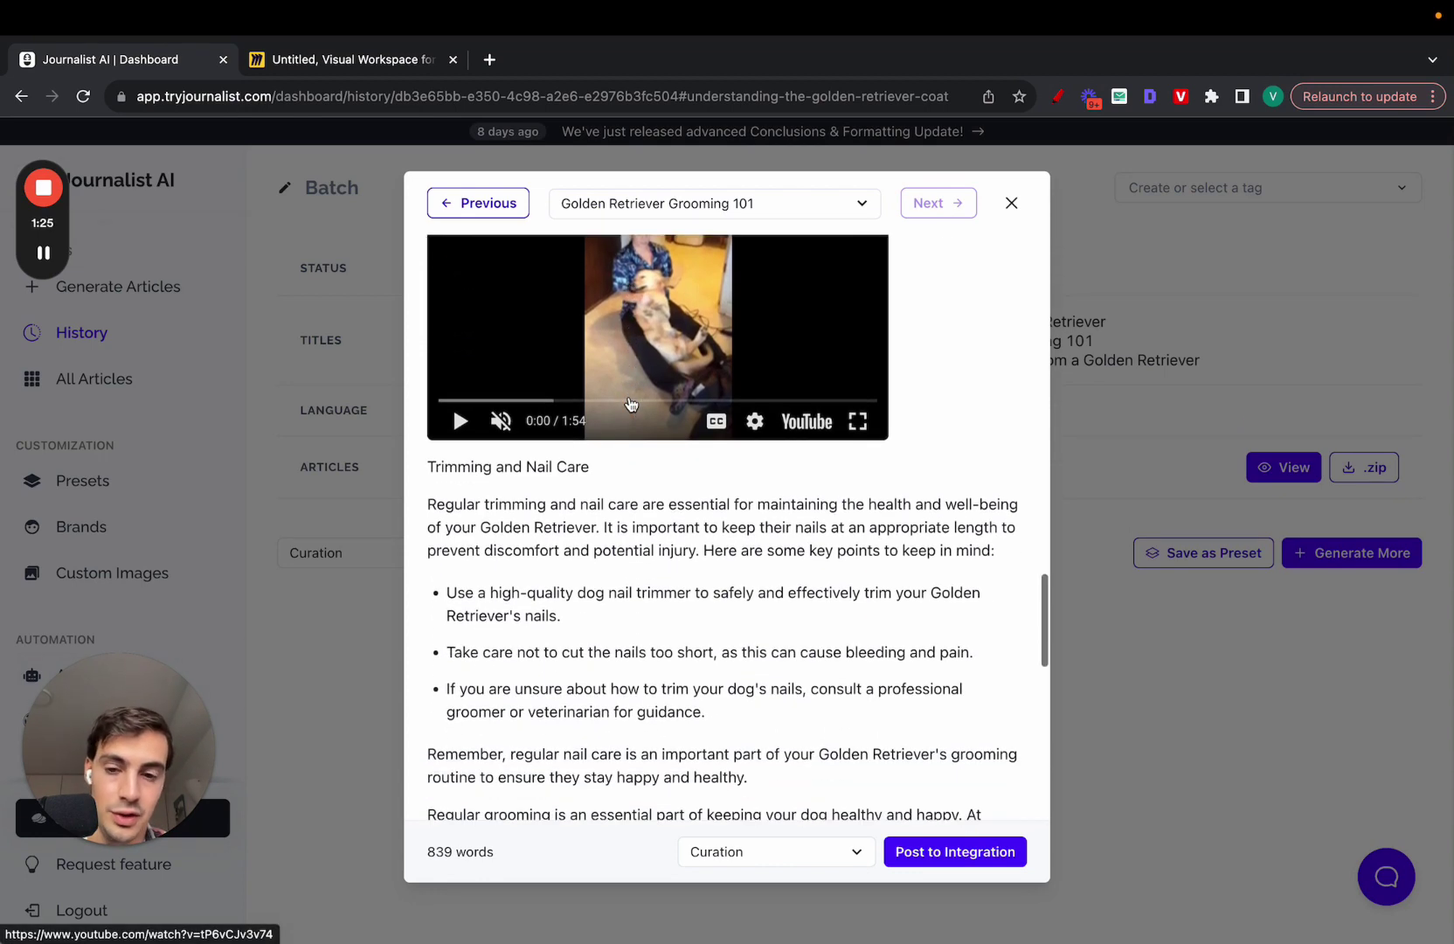
pyautogui.scroll(1, 631, 403)
pyautogui.scroll(-4, 489, 512)
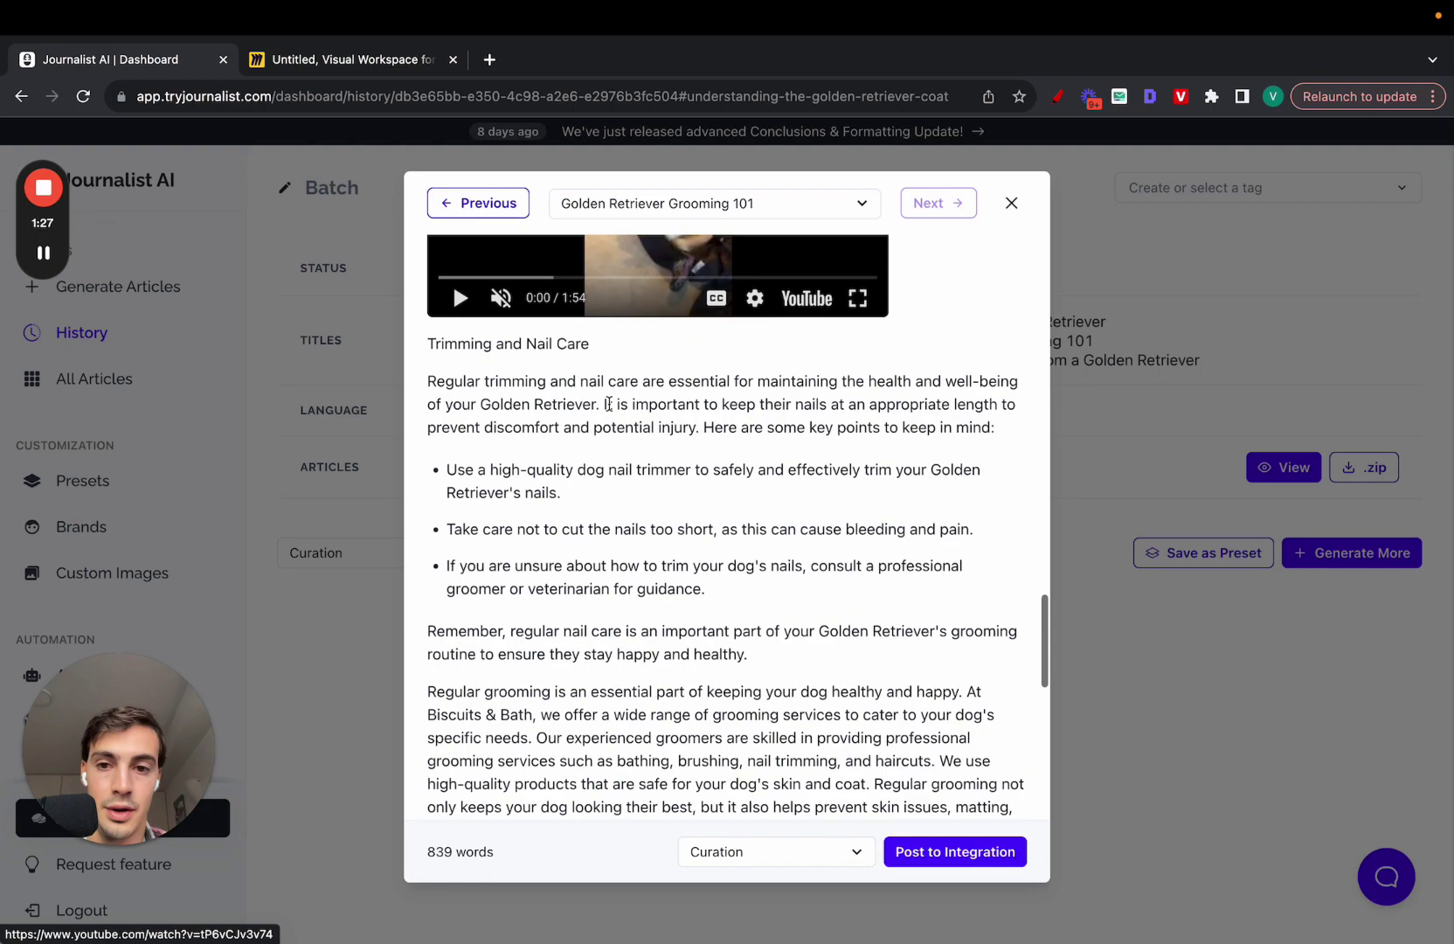
pyautogui.scroll(-10, 490, 512)
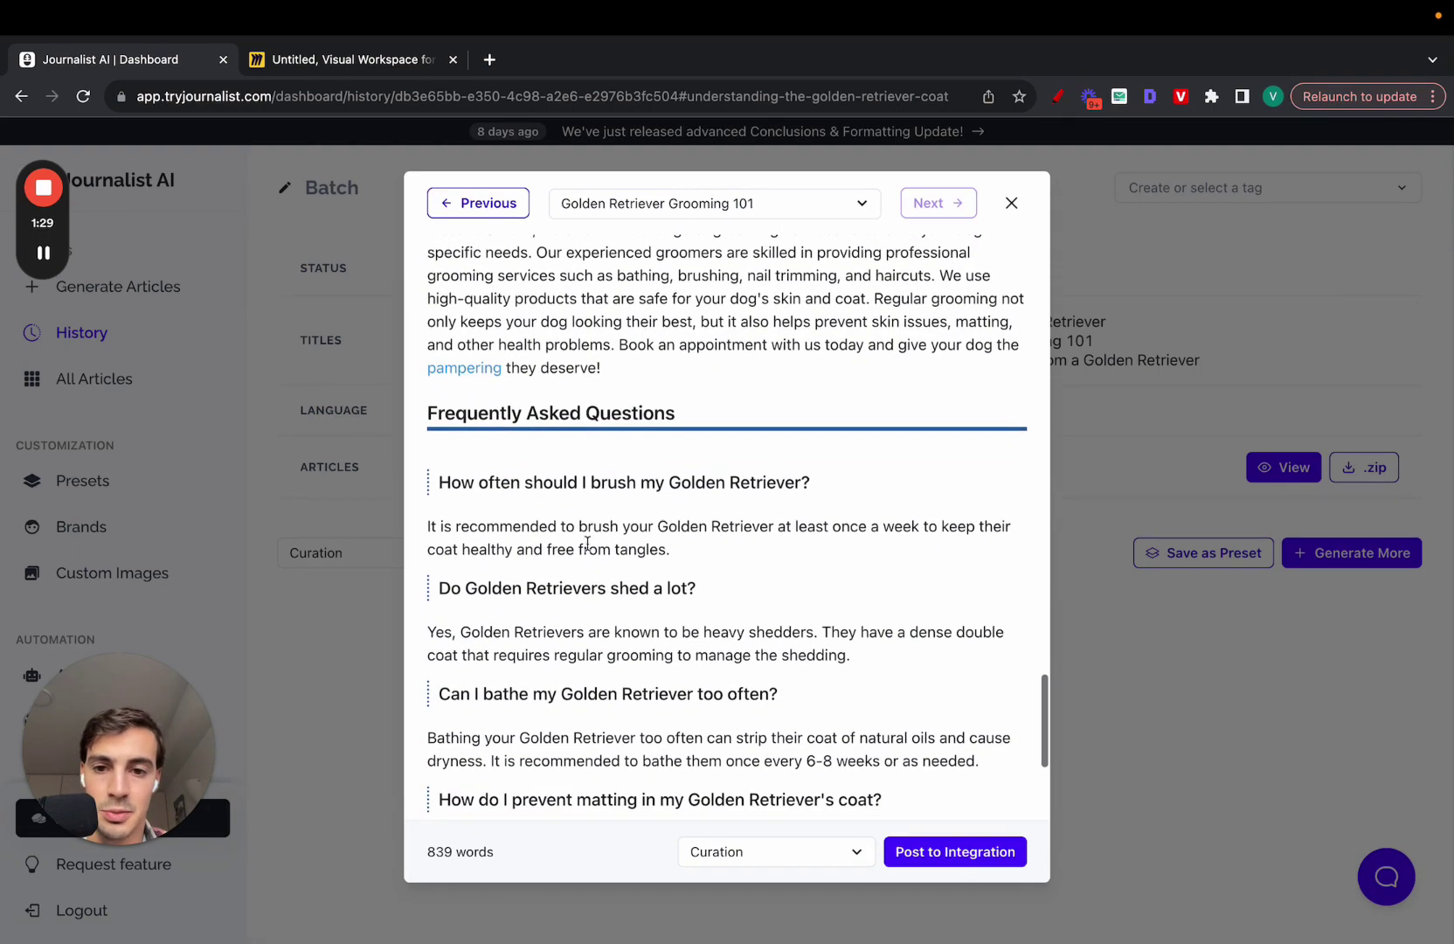
pyautogui.scroll(-5, 569, 423)
pyautogui.scroll(2, 569, 423)
pyautogui.scroll(-2, 773, 640)
pyautogui.scroll(15, 774, 641)
# Step: Revisit 'How to Groom a Golden Retriever' and the 10-steps article, then close the preview
pyautogui.click(487, 203)
pyautogui.scroll(-10, 640, 451)
pyautogui.scroll(-10, 665, 448)
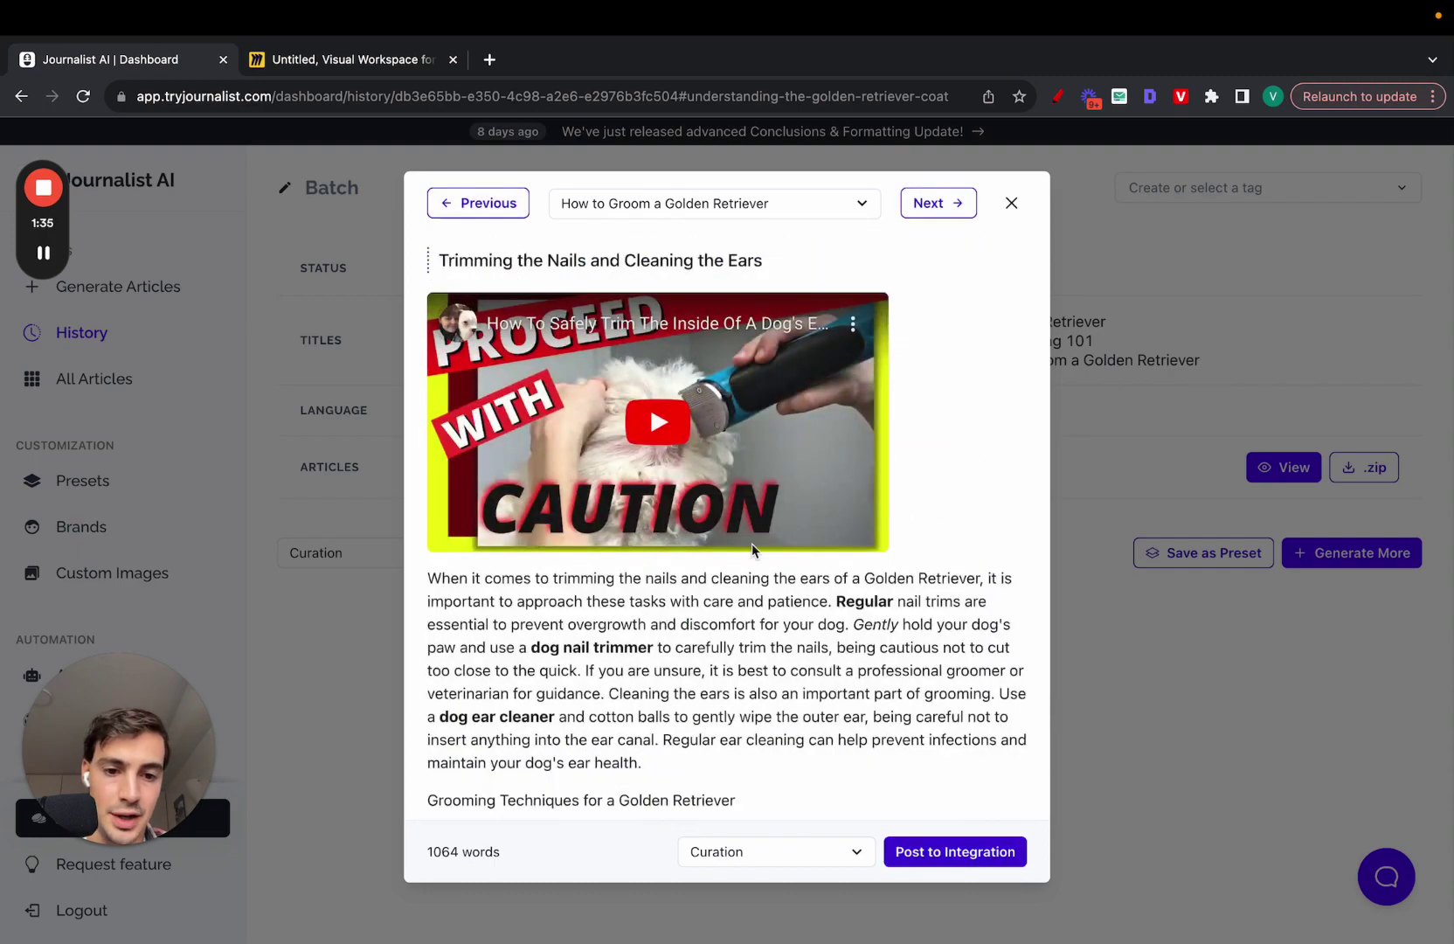
pyautogui.click(507, 207)
pyautogui.scroll(10, 837, 552)
pyautogui.click(1009, 205)
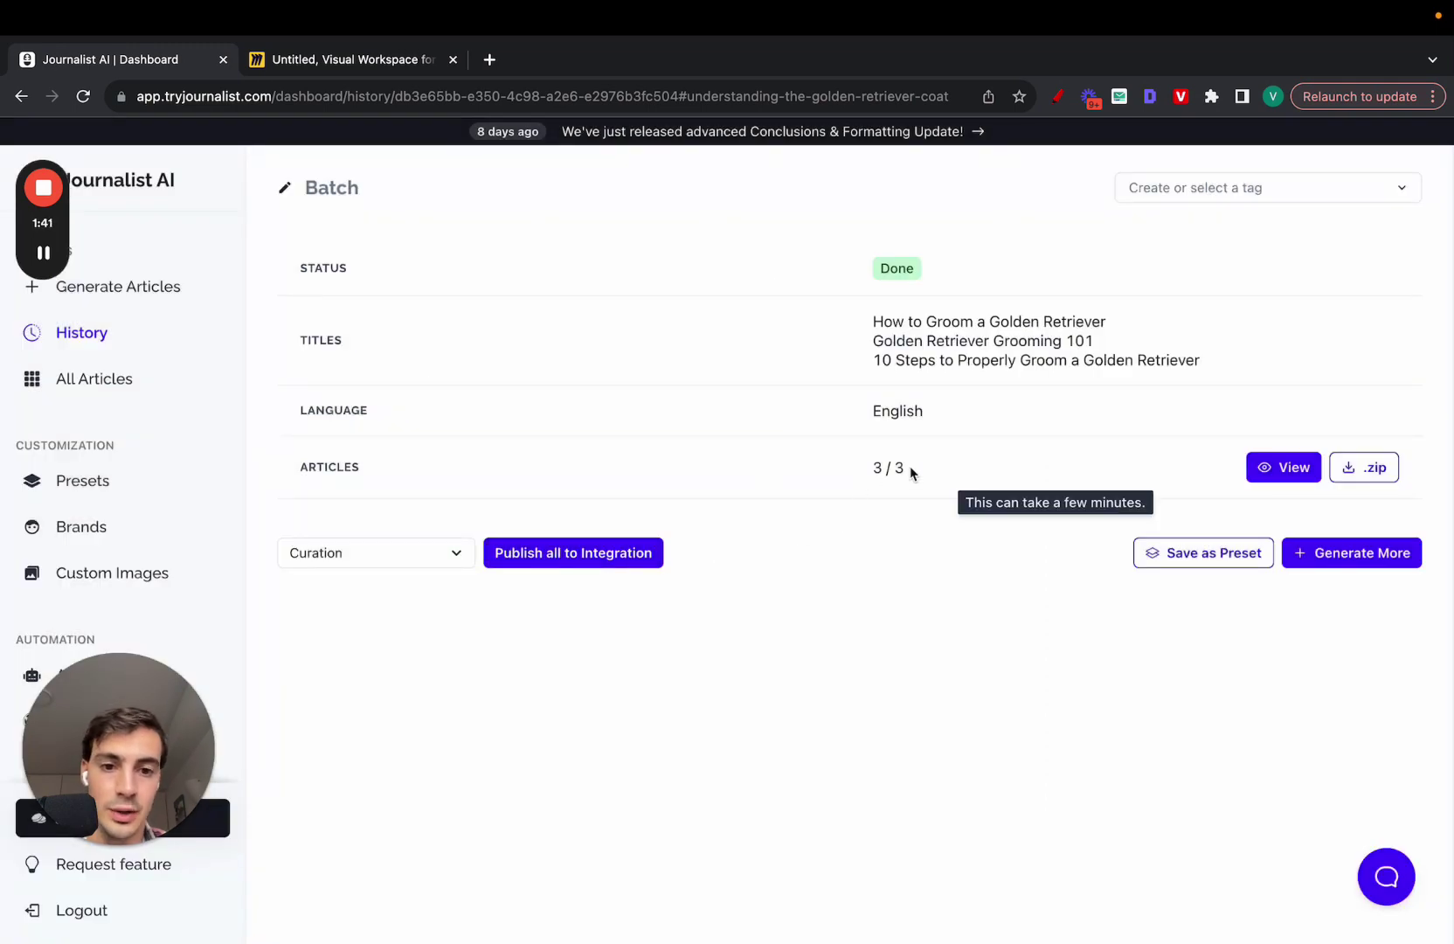
# Step: Open the Integrations list and inspect the My Ghost Blog integration
pyautogui.moveTo(129, 750); pyautogui.dragTo(880, 624)
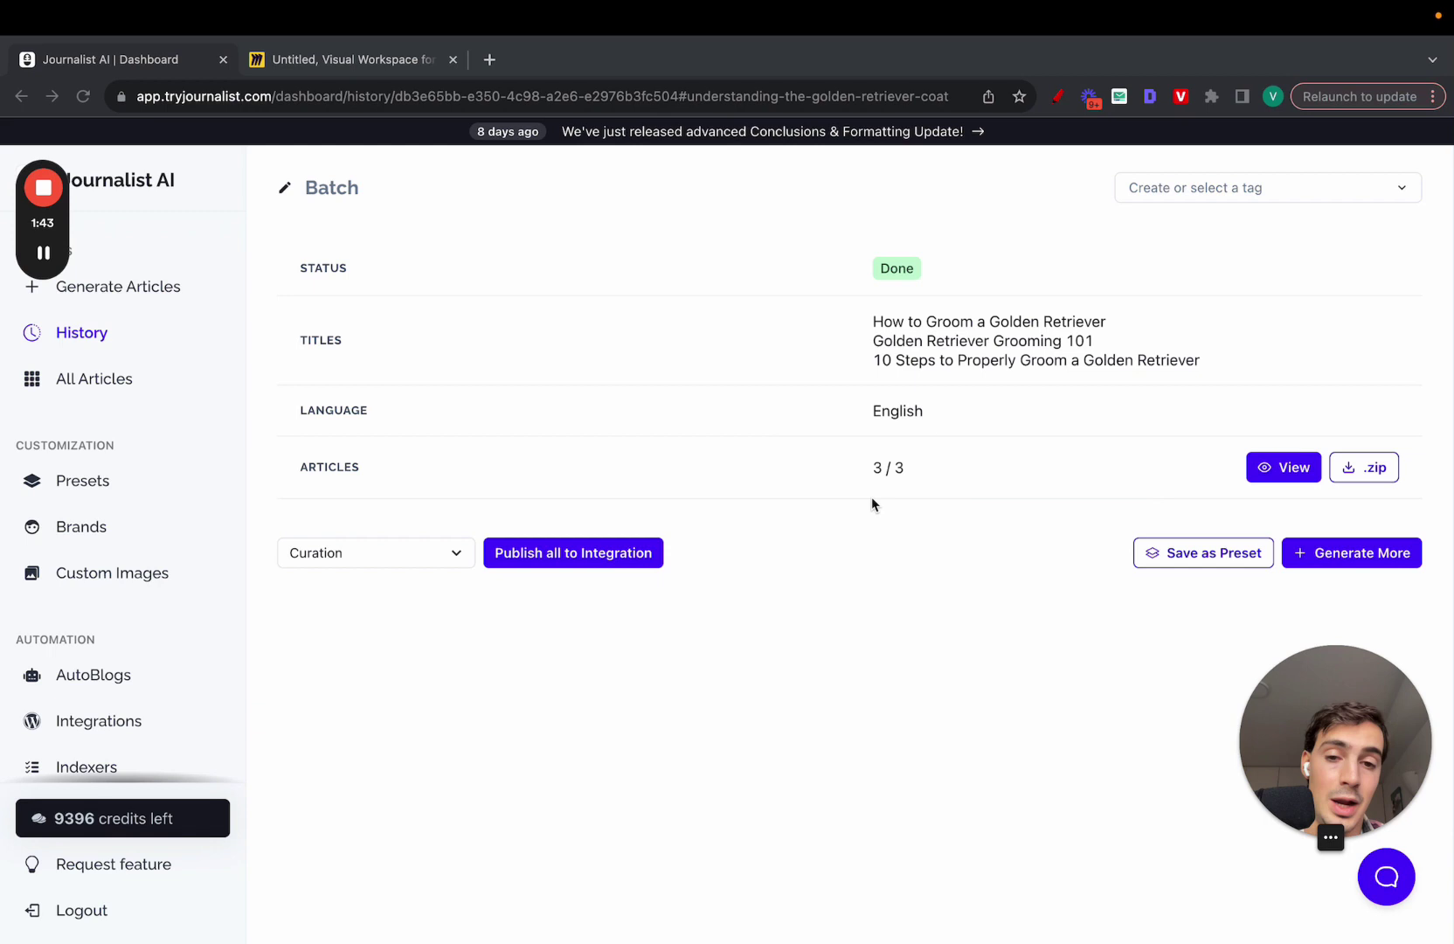
pyautogui.click(677, 579)
pyautogui.click(99, 721)
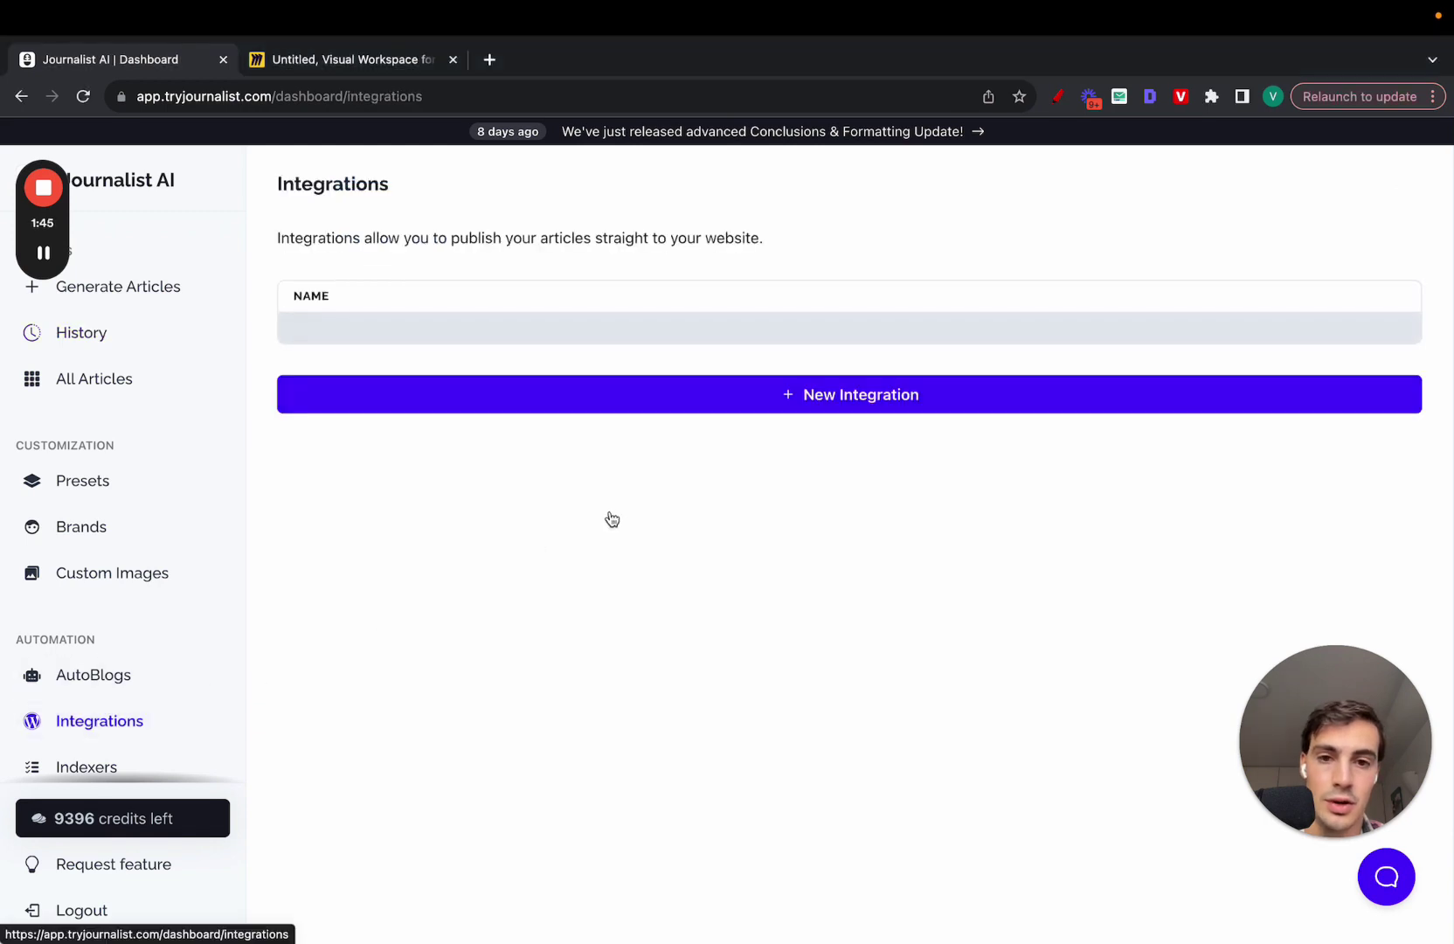
pyautogui.click(691, 418)
pyautogui.press('super+bracketleft')
# Step: Start a new integration and select Blogger as its type
pyautogui.click(701, 604)
pyautogui.click(464, 339)
pyautogui.click(603, 341)
pyautogui.click(703, 339)
pyautogui.click(811, 349)
pyautogui.click(941, 342)
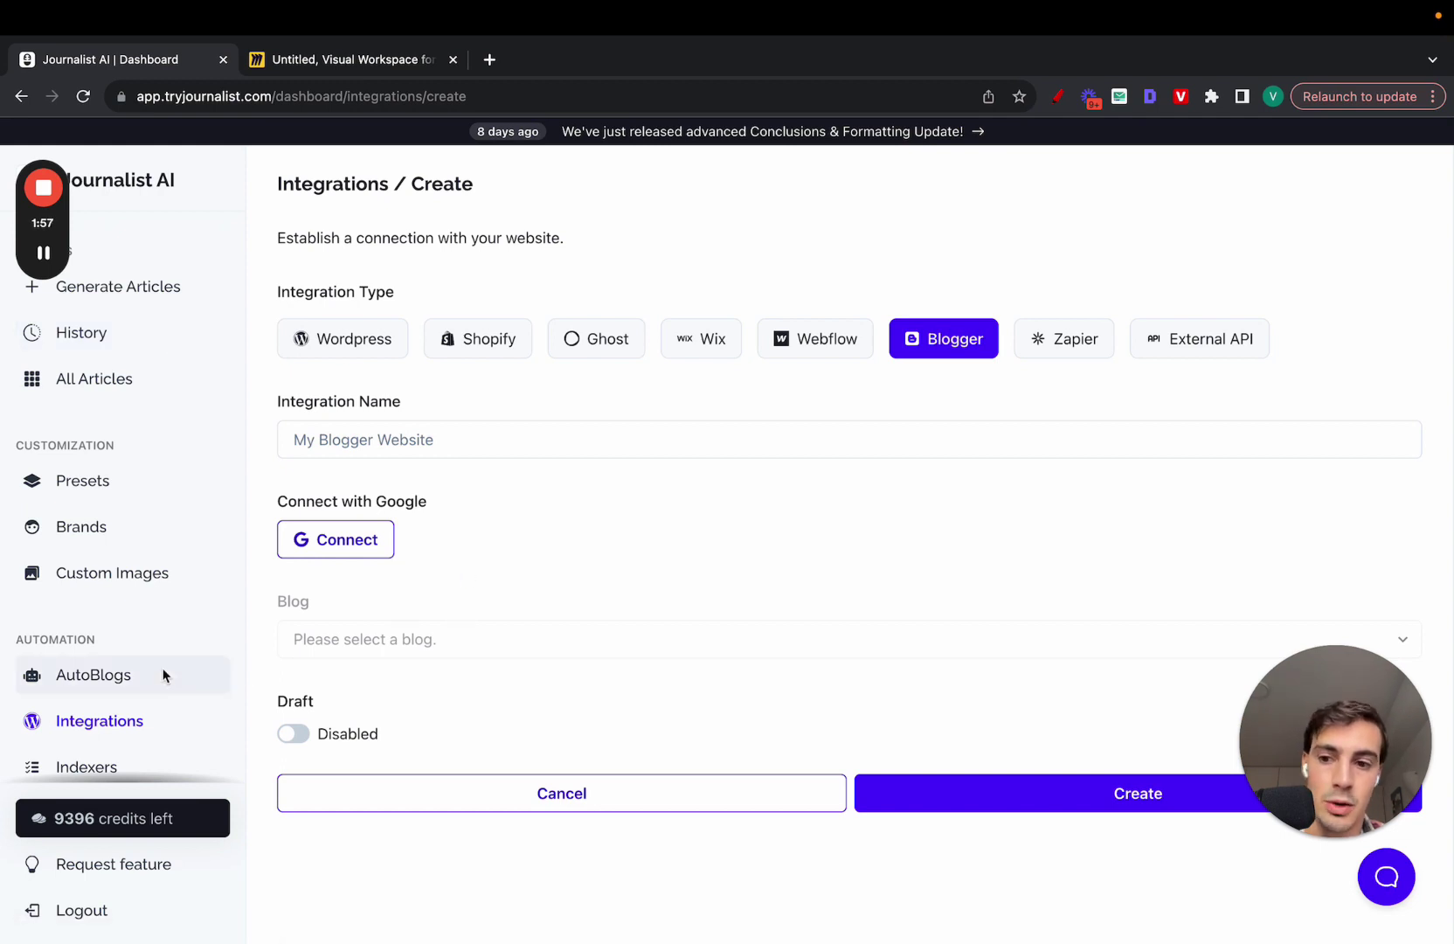
# Step: Start a new AutoBlog using the Curation preset
pyautogui.click(118, 680)
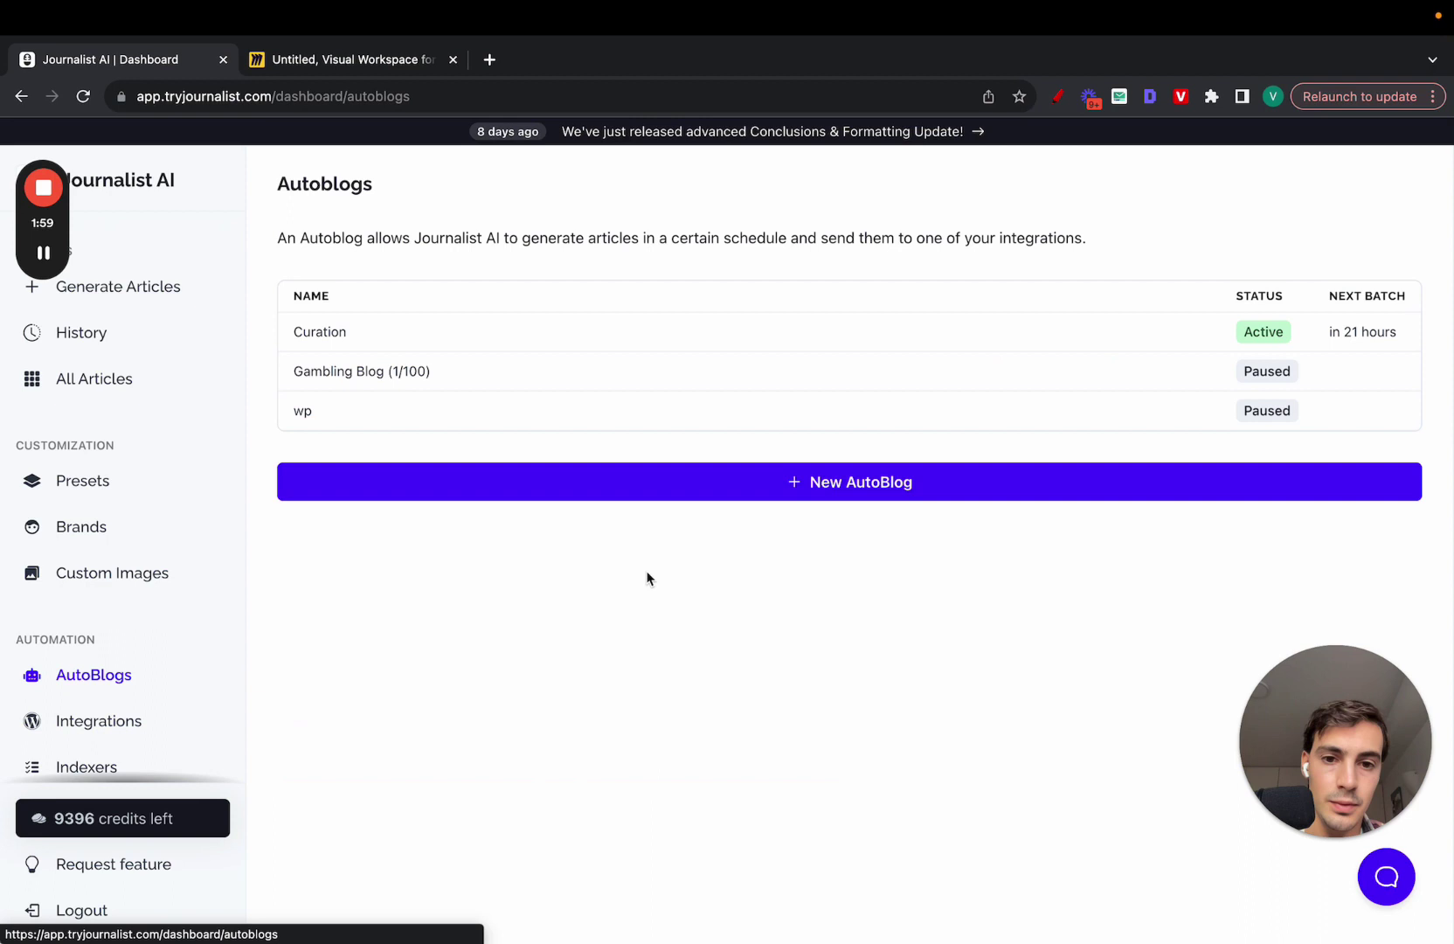
pyautogui.click(1139, 482)
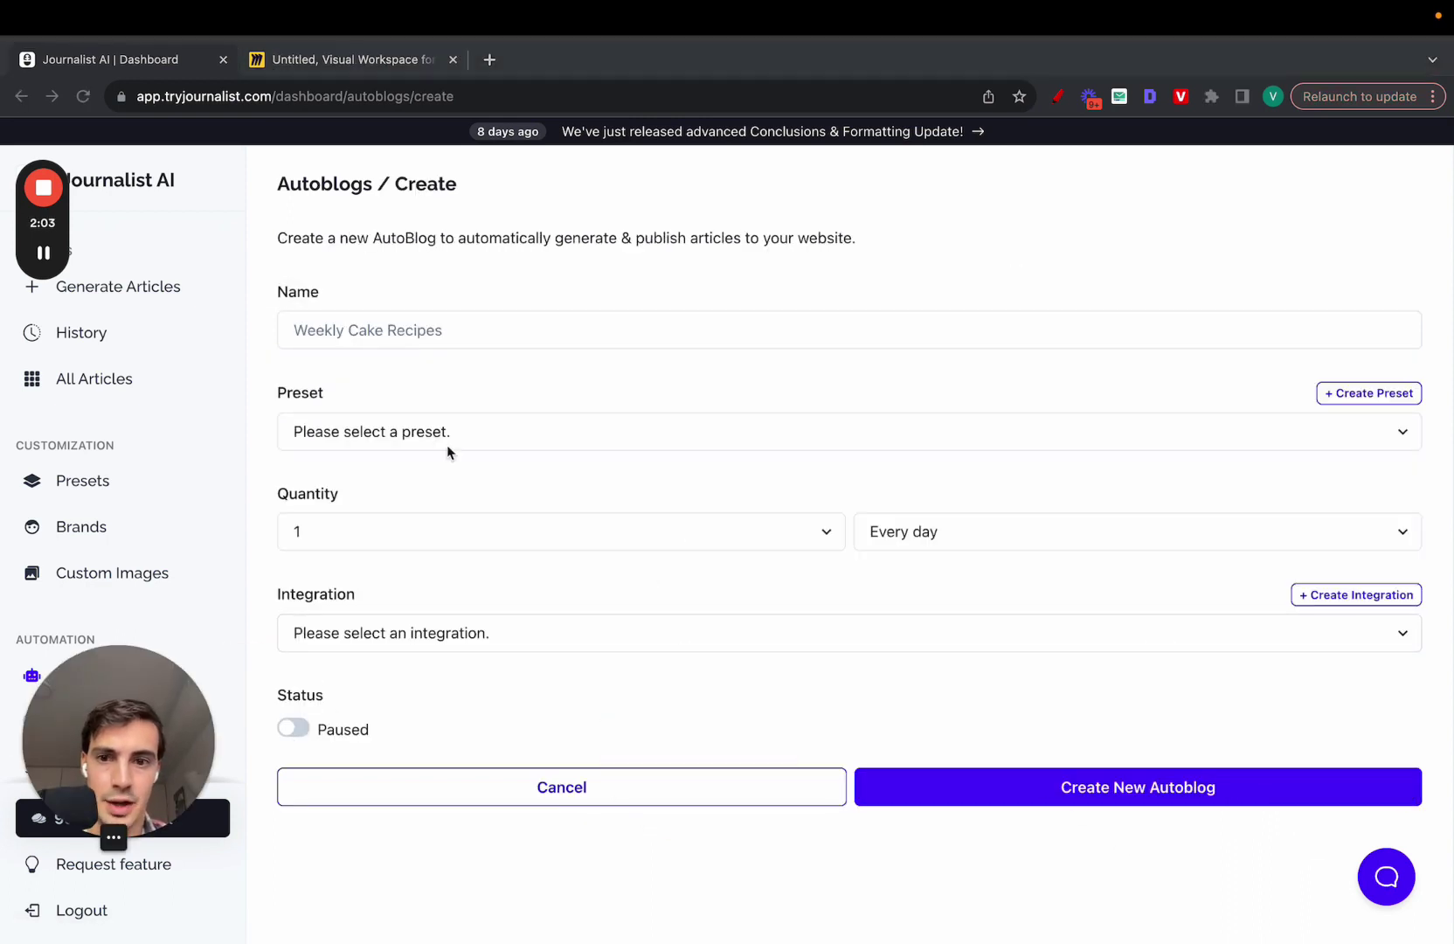
pyautogui.click(406, 444)
pyautogui.click(412, 466)
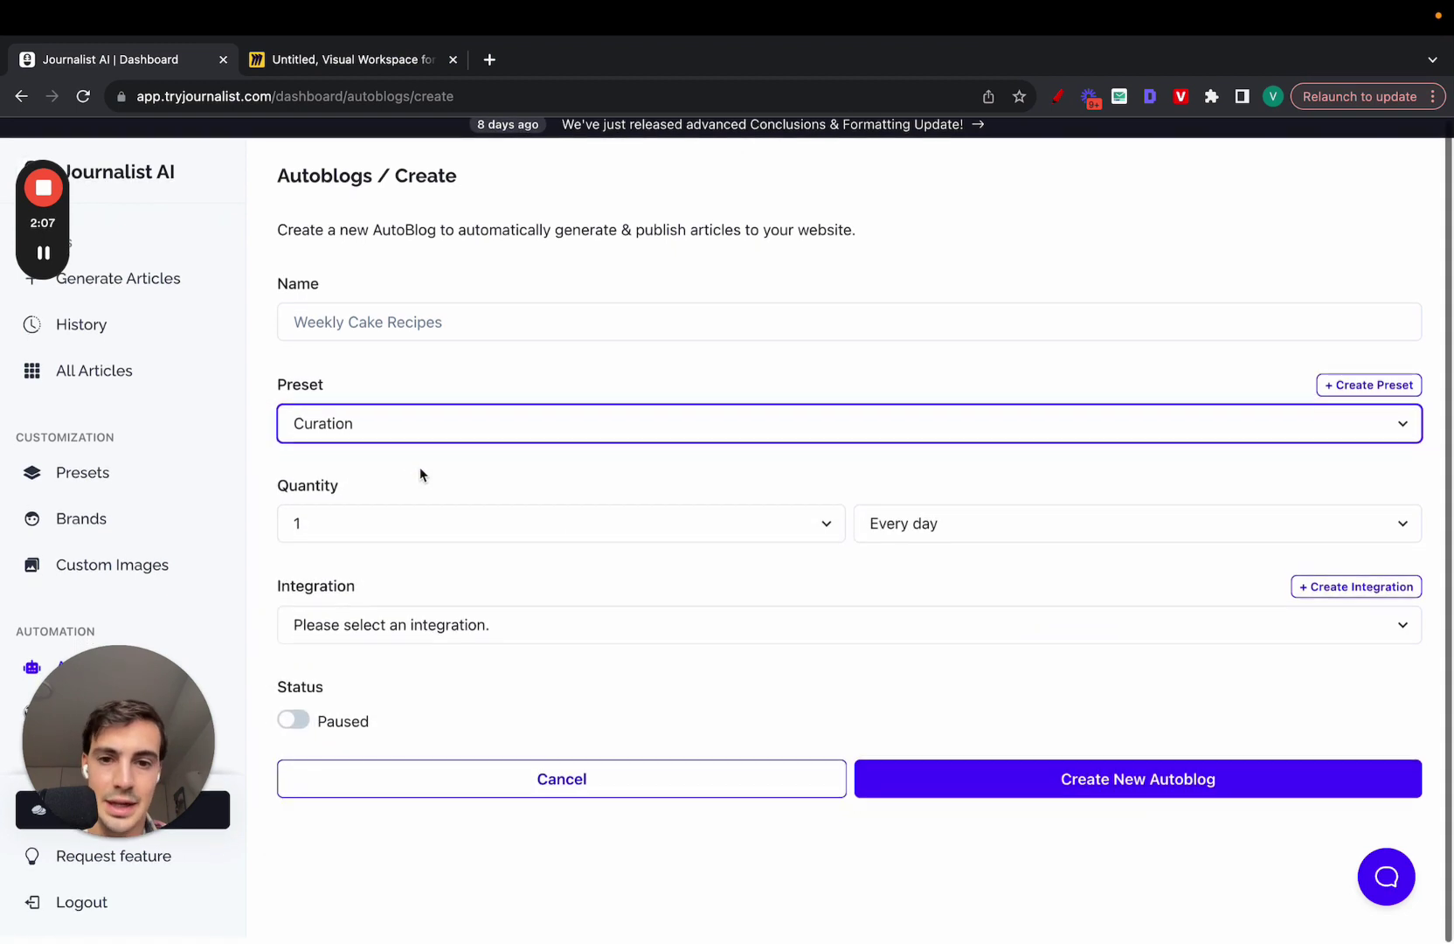
# Step: Set the AutoBlog to publish 5 articles every day
pyautogui.click(570, 529)
pyautogui.click(629, 581)
pyautogui.click(865, 533)
pyautogui.click(778, 542)
pyautogui.click(773, 540)
pyautogui.click(600, 539)
pyautogui.click(940, 548)
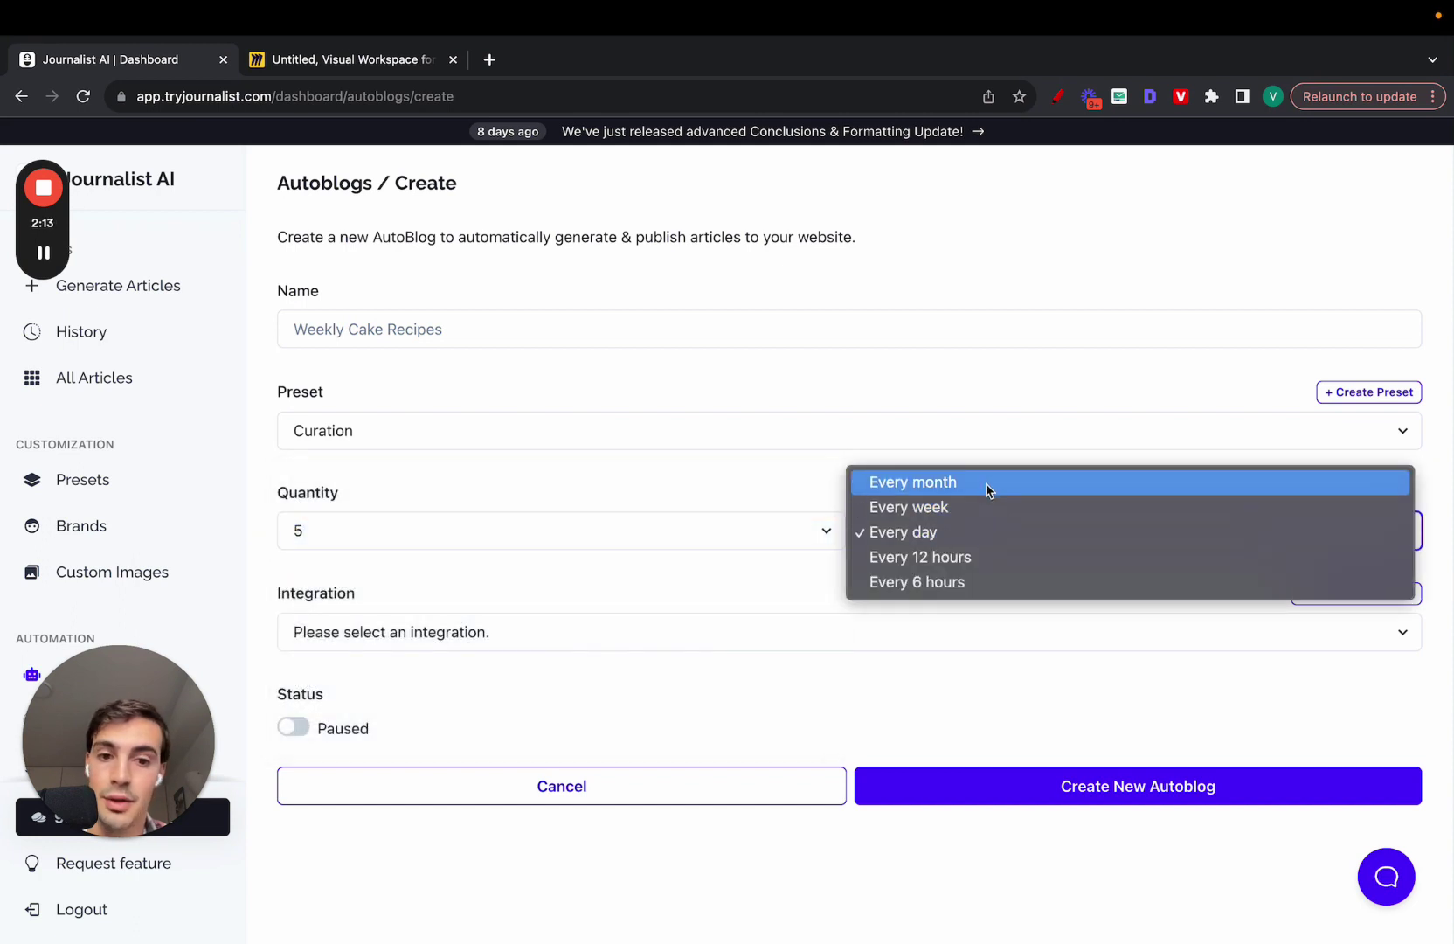
pyautogui.click(651, 610)
# Step: Publish to the Curation integration with status Active, then enable on-screen annotations
pyautogui.click(612, 632)
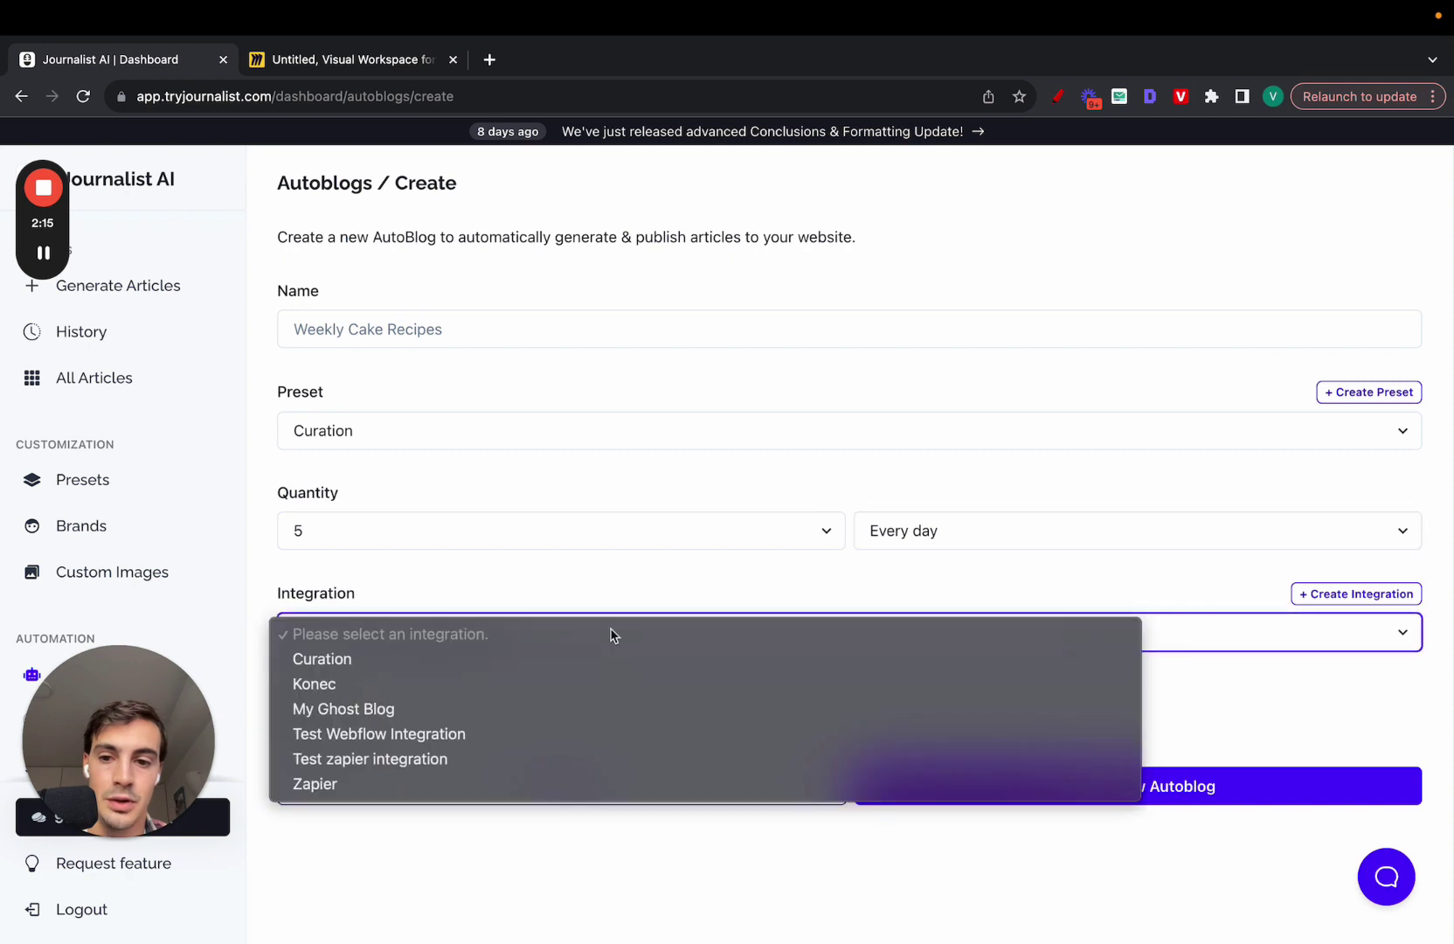
pyautogui.click(381, 666)
pyautogui.click(330, 727)
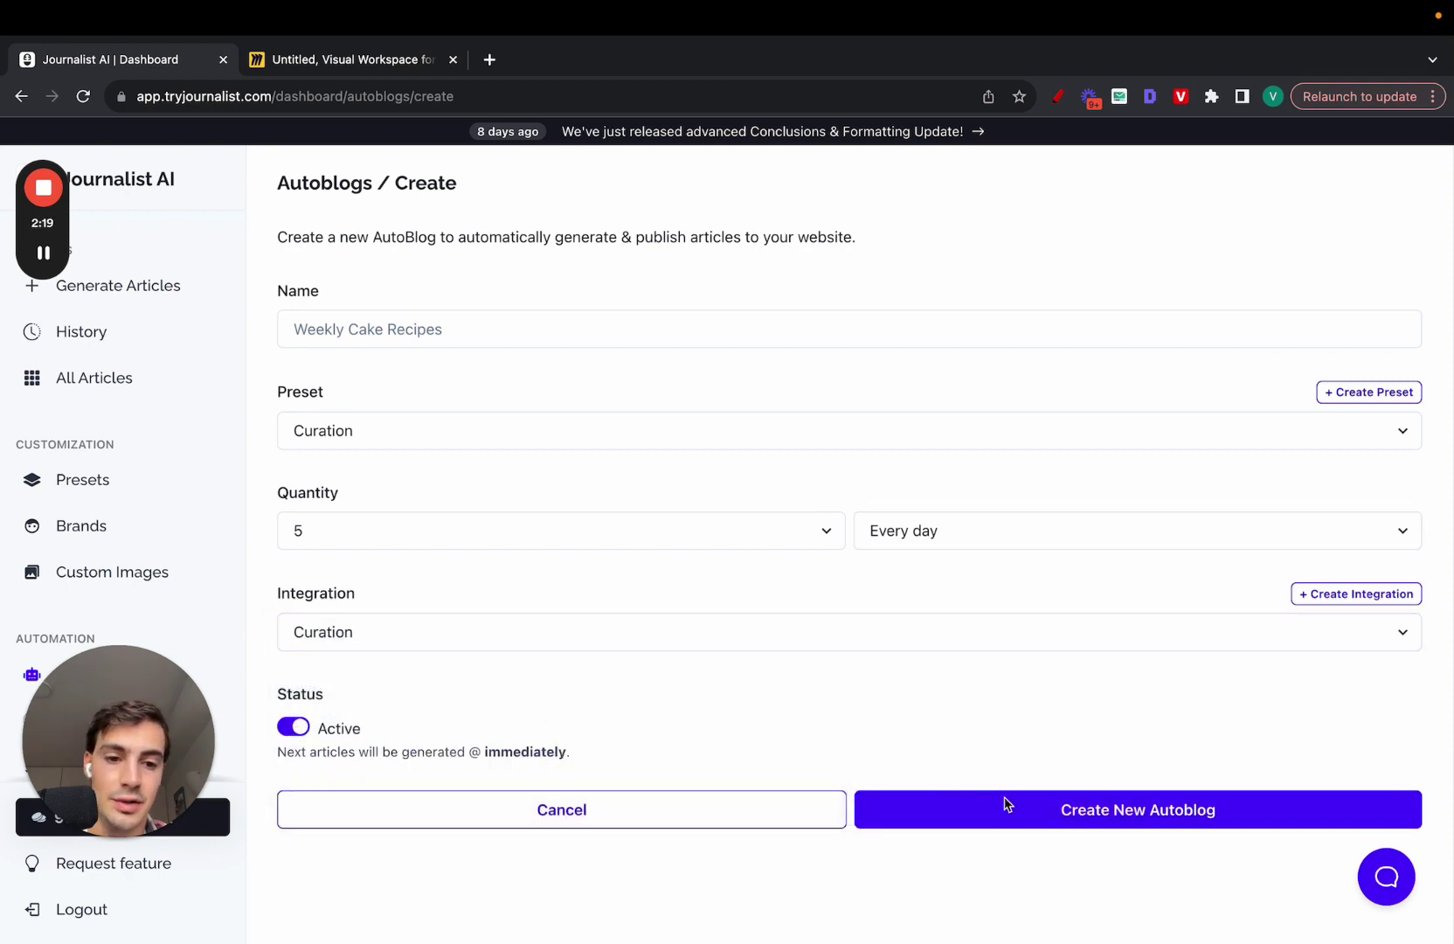
pyautogui.click(1057, 96)
pyautogui.moveTo(137, 197)
pyautogui.mouseDown()
pyautogui.moveTo(422, 430)
pyautogui.moveTo(616, 444)
pyautogui.mouseUp()
pyautogui.moveTo(713, 377)
pyautogui.mouseDown()
pyautogui.moveTo(983, 566)
pyautogui.moveTo(835, 234)
pyautogui.moveTo(710, 282)
pyautogui.mouseUp()
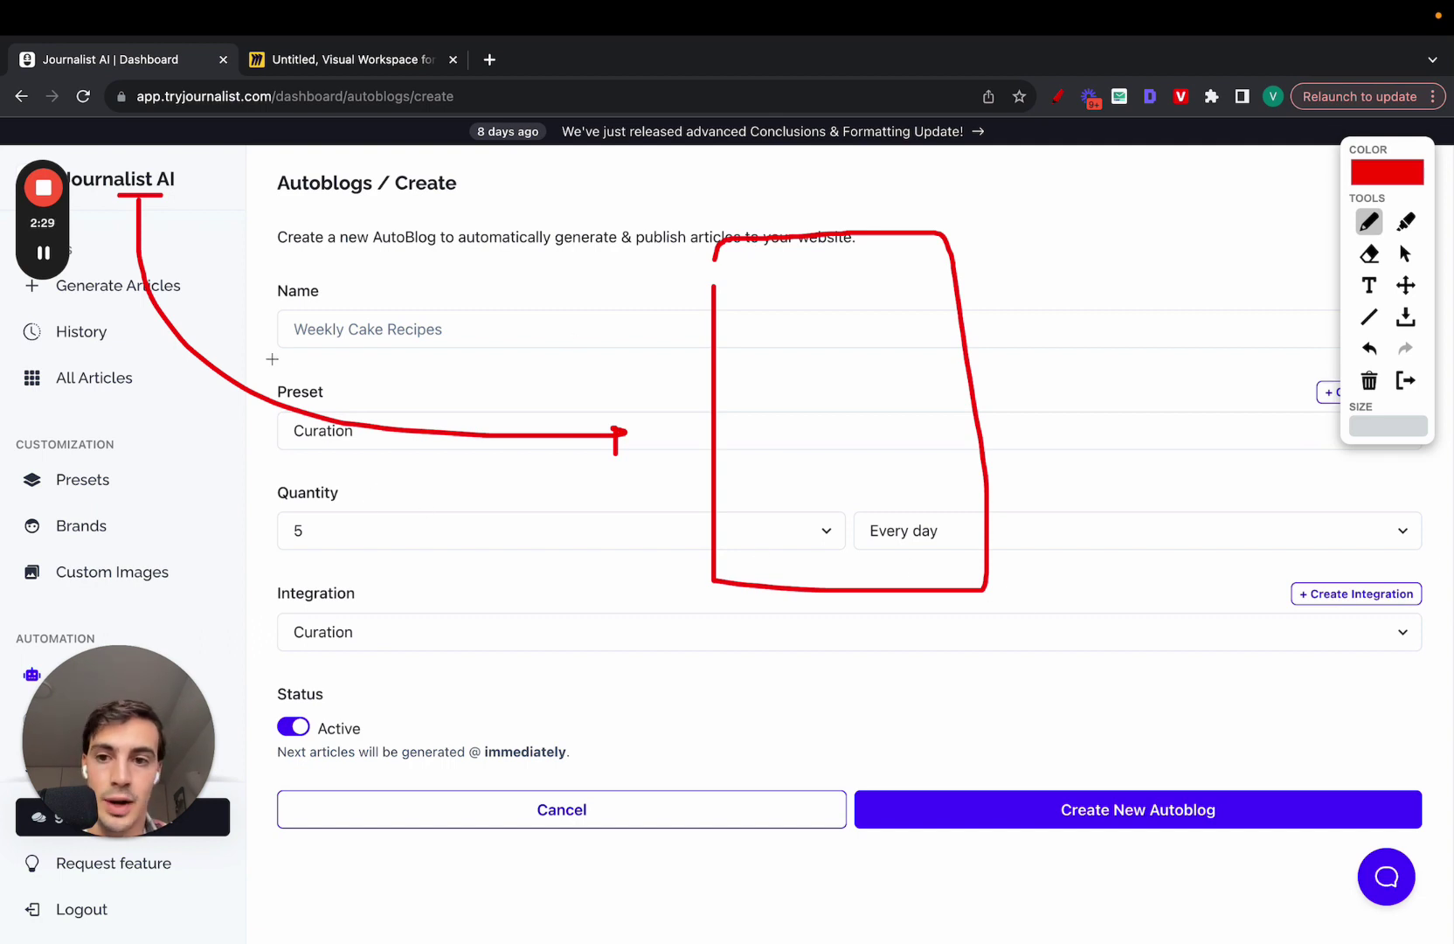
pyautogui.moveTo(351, 340); pyautogui.dragTo(331, 368)
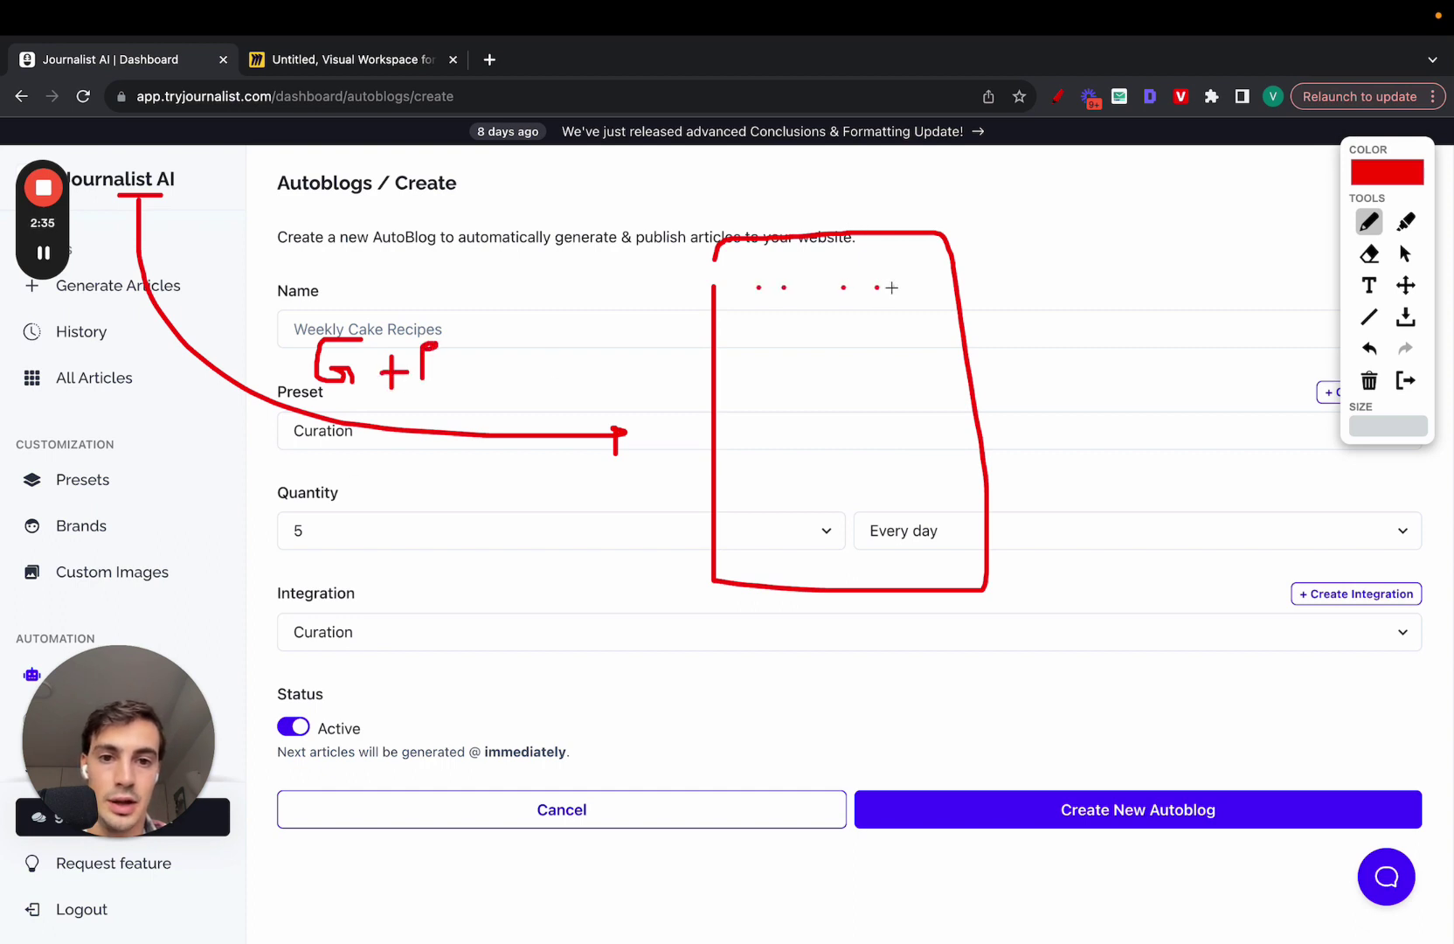
pyautogui.moveTo(893, 288); pyautogui.dragTo(1107, 230)
pyautogui.moveTo(891, 288); pyautogui.dragTo(1159, 446)
pyautogui.moveTo(1106, 231)
pyautogui.mouseDown()
pyautogui.moveTo(1175, 505)
pyautogui.moveTo(1253, 185)
pyautogui.moveTo(1120, 180)
pyautogui.moveTo(1139, 252)
pyautogui.moveTo(1205, 240)
pyautogui.mouseUp()
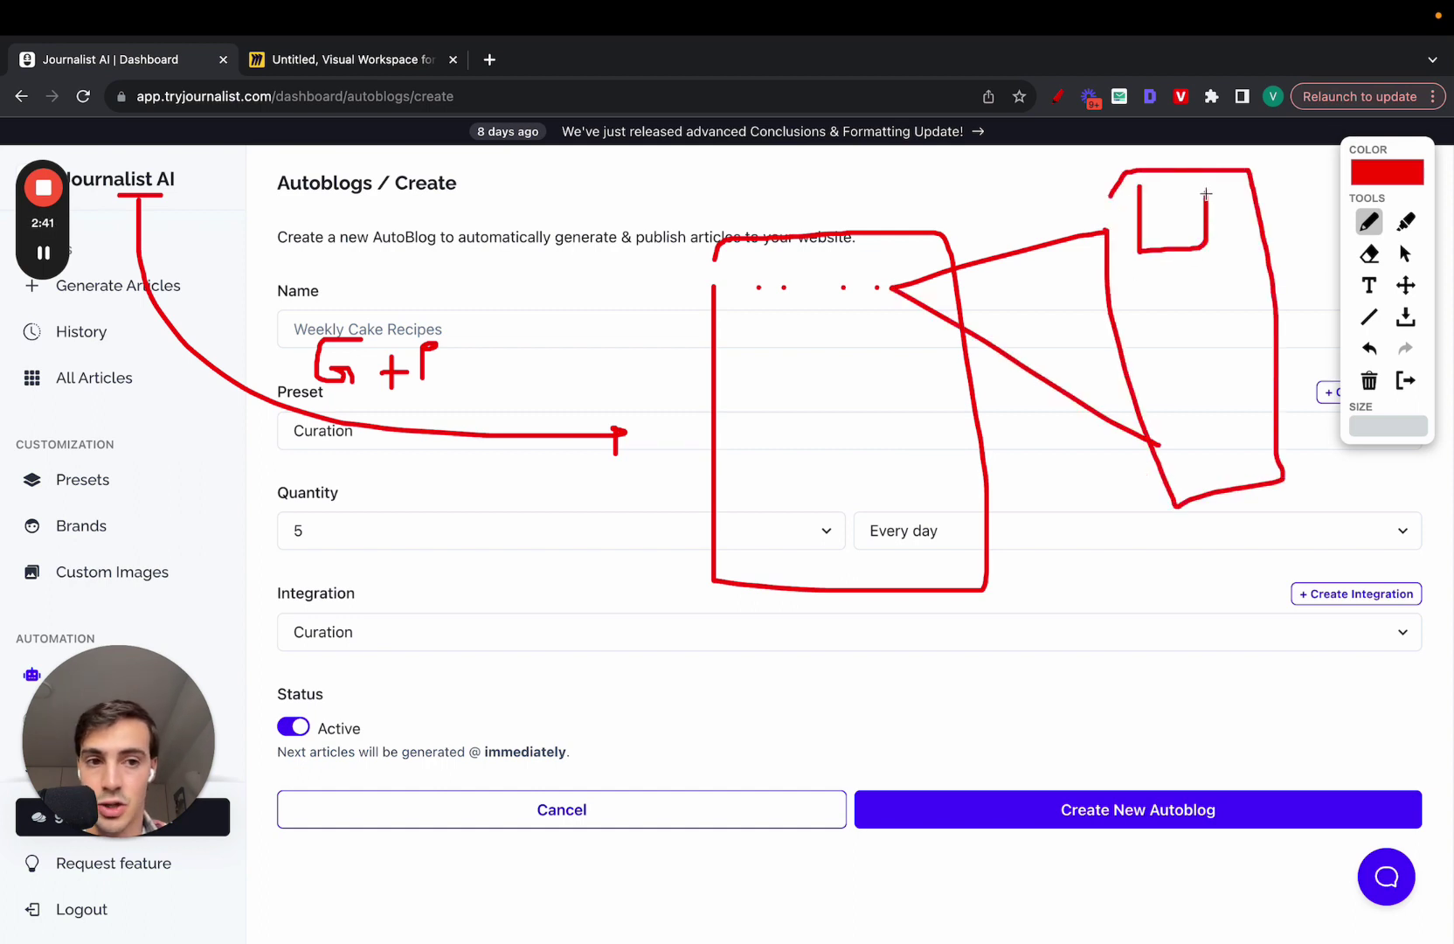
pyautogui.moveTo(1125, 263); pyautogui.dragTo(1218, 265)
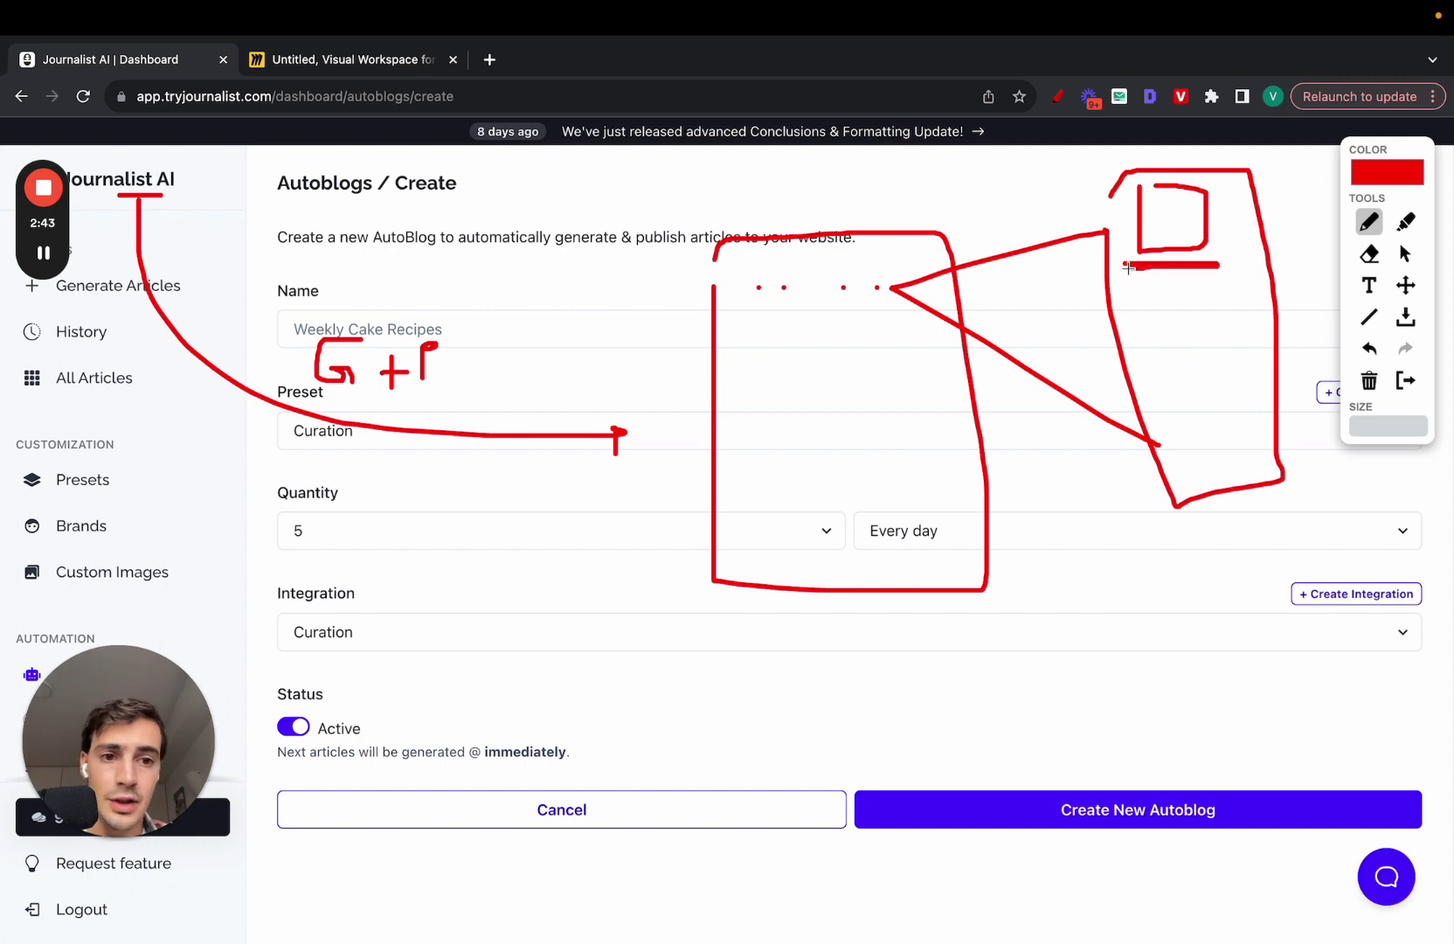
pyautogui.moveTo(1122, 290)
pyautogui.mouseDown()
pyautogui.moveTo(1219, 288)
pyautogui.moveTo(1158, 324)
pyautogui.mouseUp()
pyautogui.moveTo(1172, 385); pyautogui.dragTo(1196, 385)
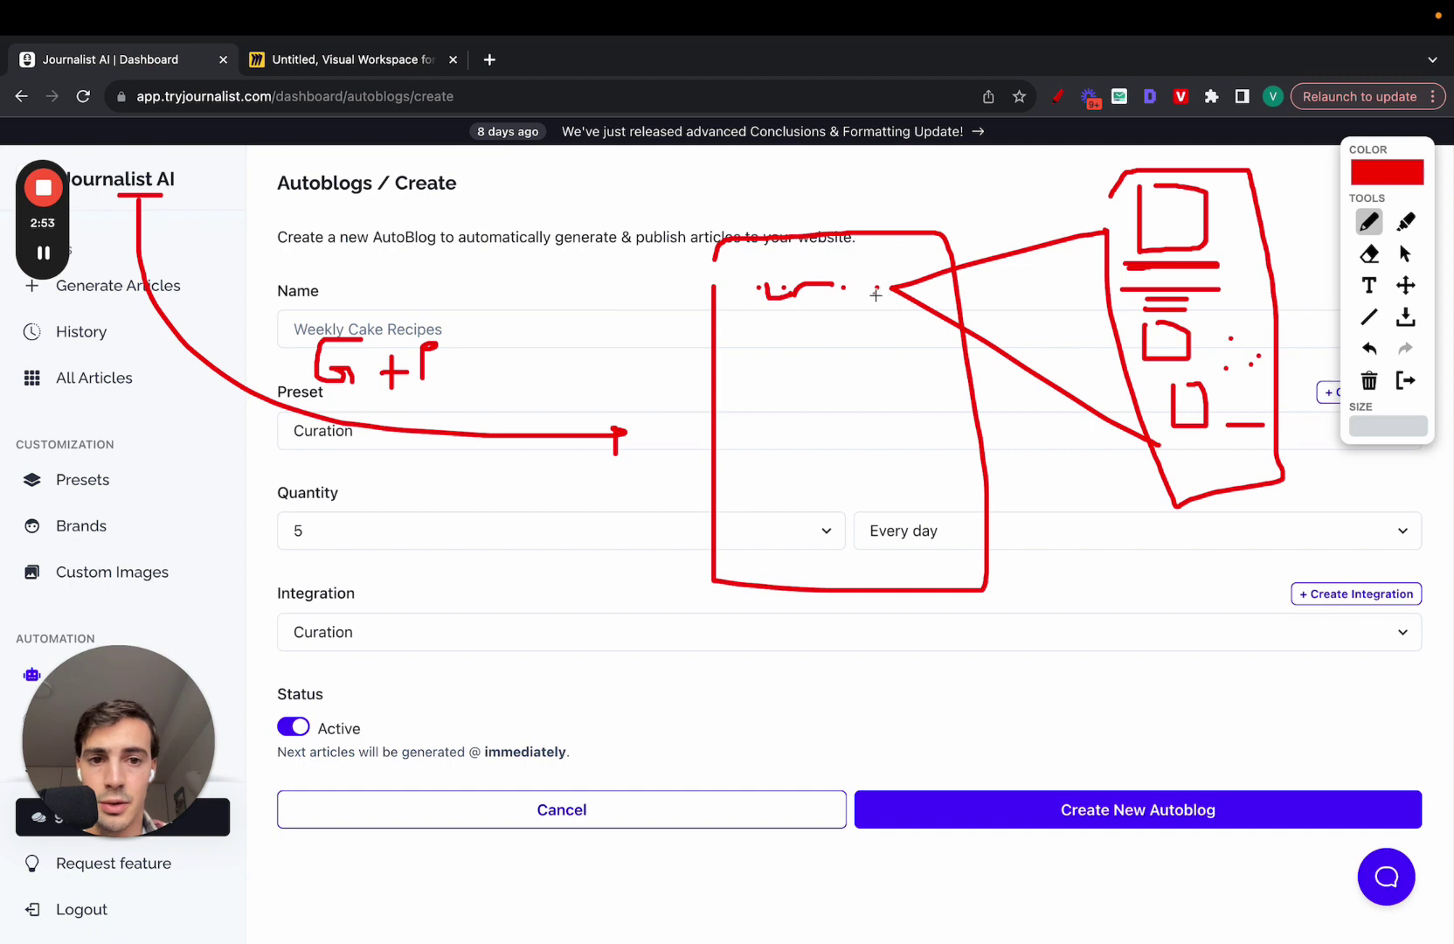
pyautogui.moveTo(1239, 318); pyautogui.dragTo(1265, 272)
pyautogui.moveTo(1151, 463)
pyautogui.mouseDown()
pyautogui.moveTo(1280, 465)
pyautogui.moveTo(1145, 482)
pyautogui.moveTo(1102, 574)
pyautogui.moveTo(1029, 568)
pyautogui.mouseUp()
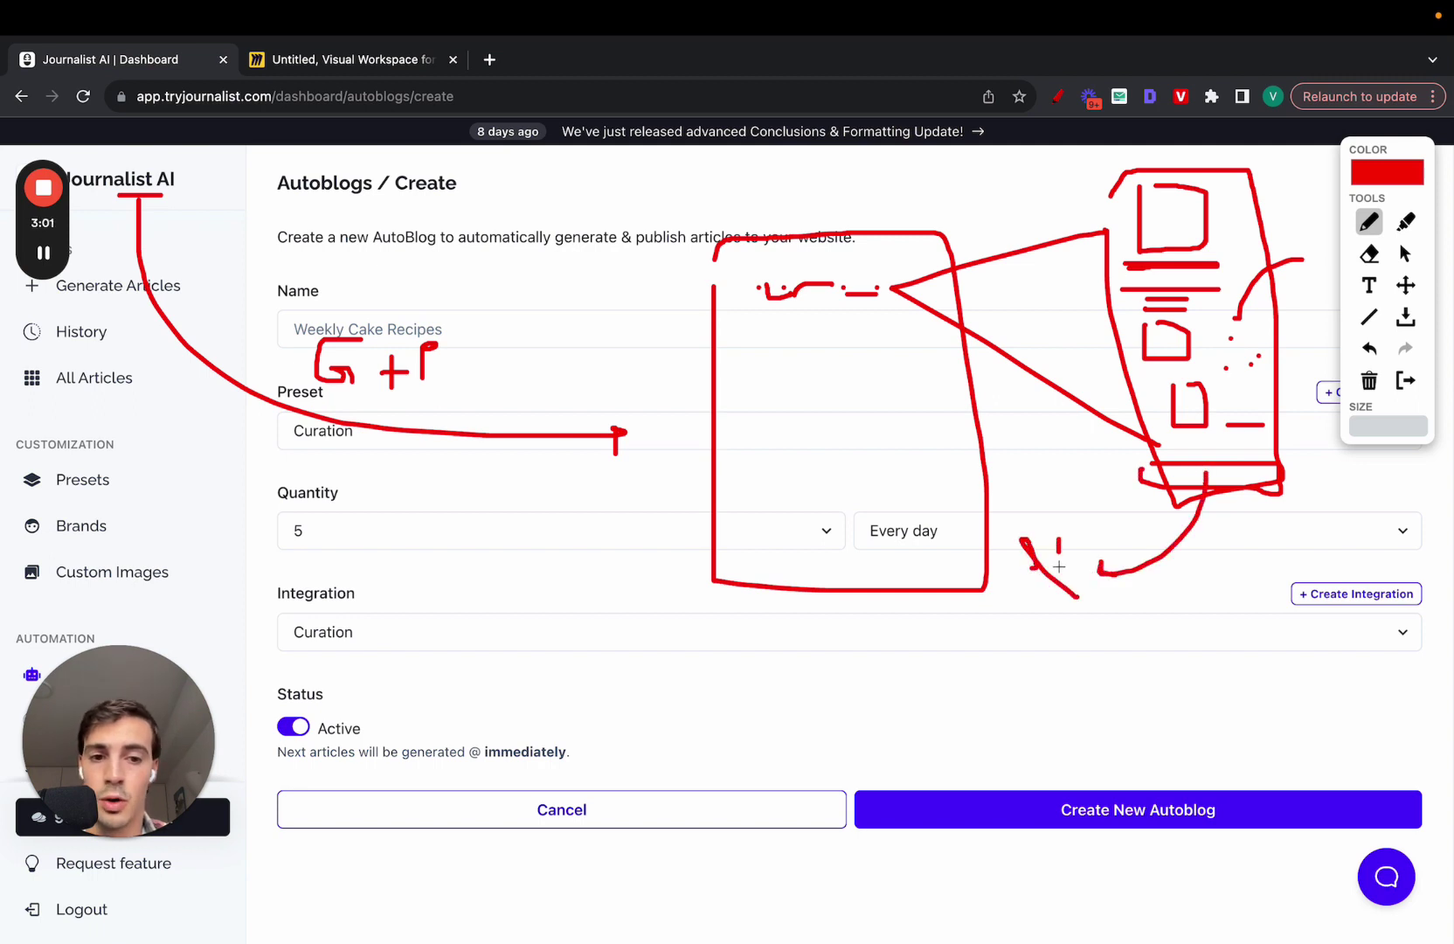
# Step: Clear the annotations, open Generate Articles, and try the Titles and Keywords modes
pyautogui.click(1405, 380)
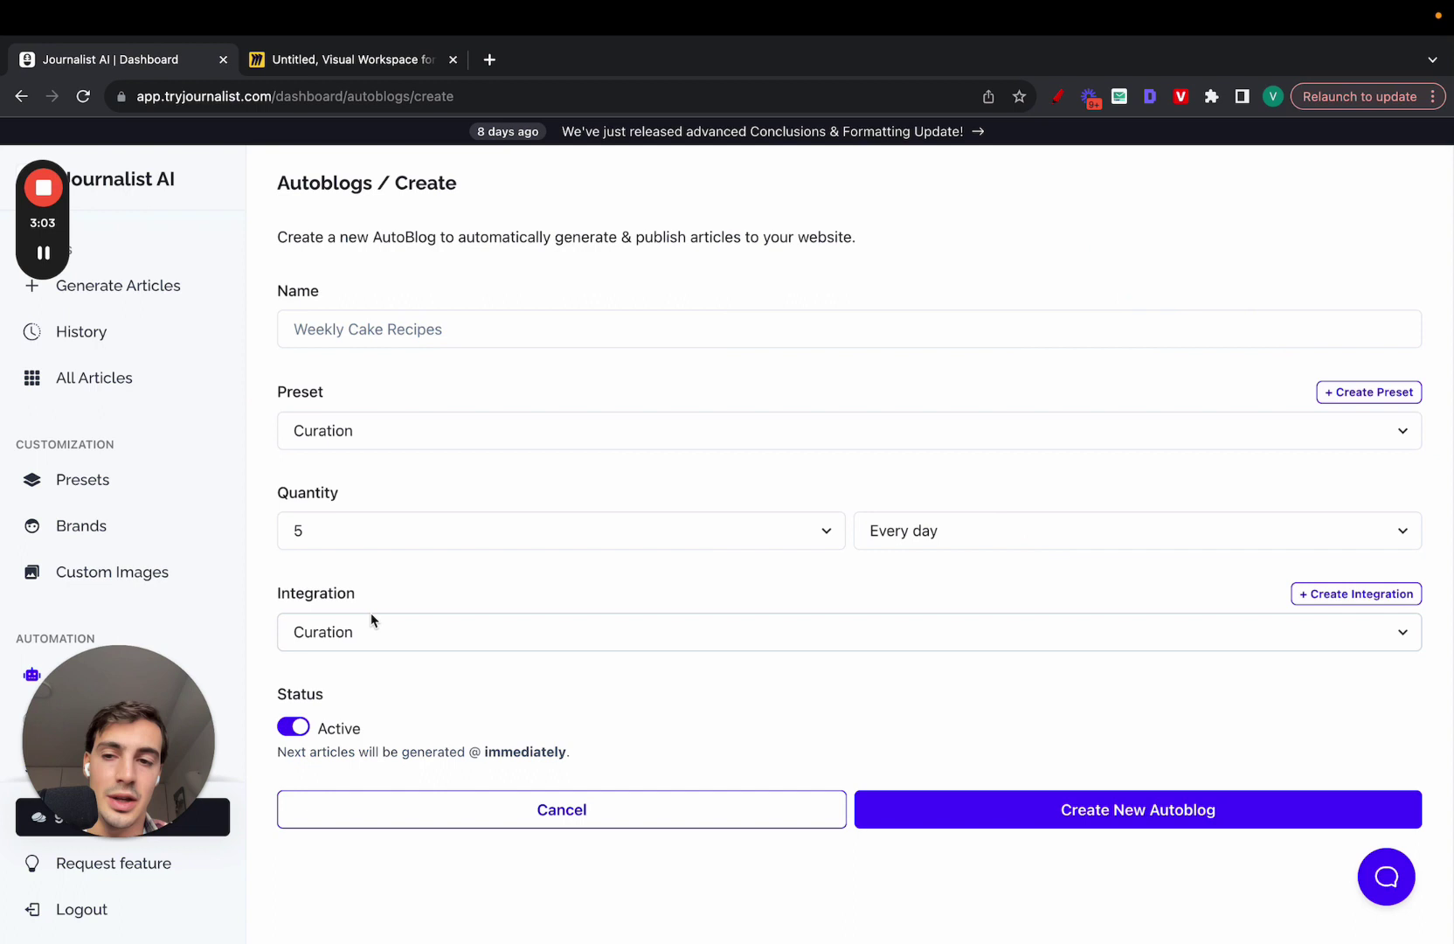
pyautogui.click(162, 295)
pyautogui.click(463, 313)
pyautogui.click(591, 315)
pyautogui.click(364, 313)
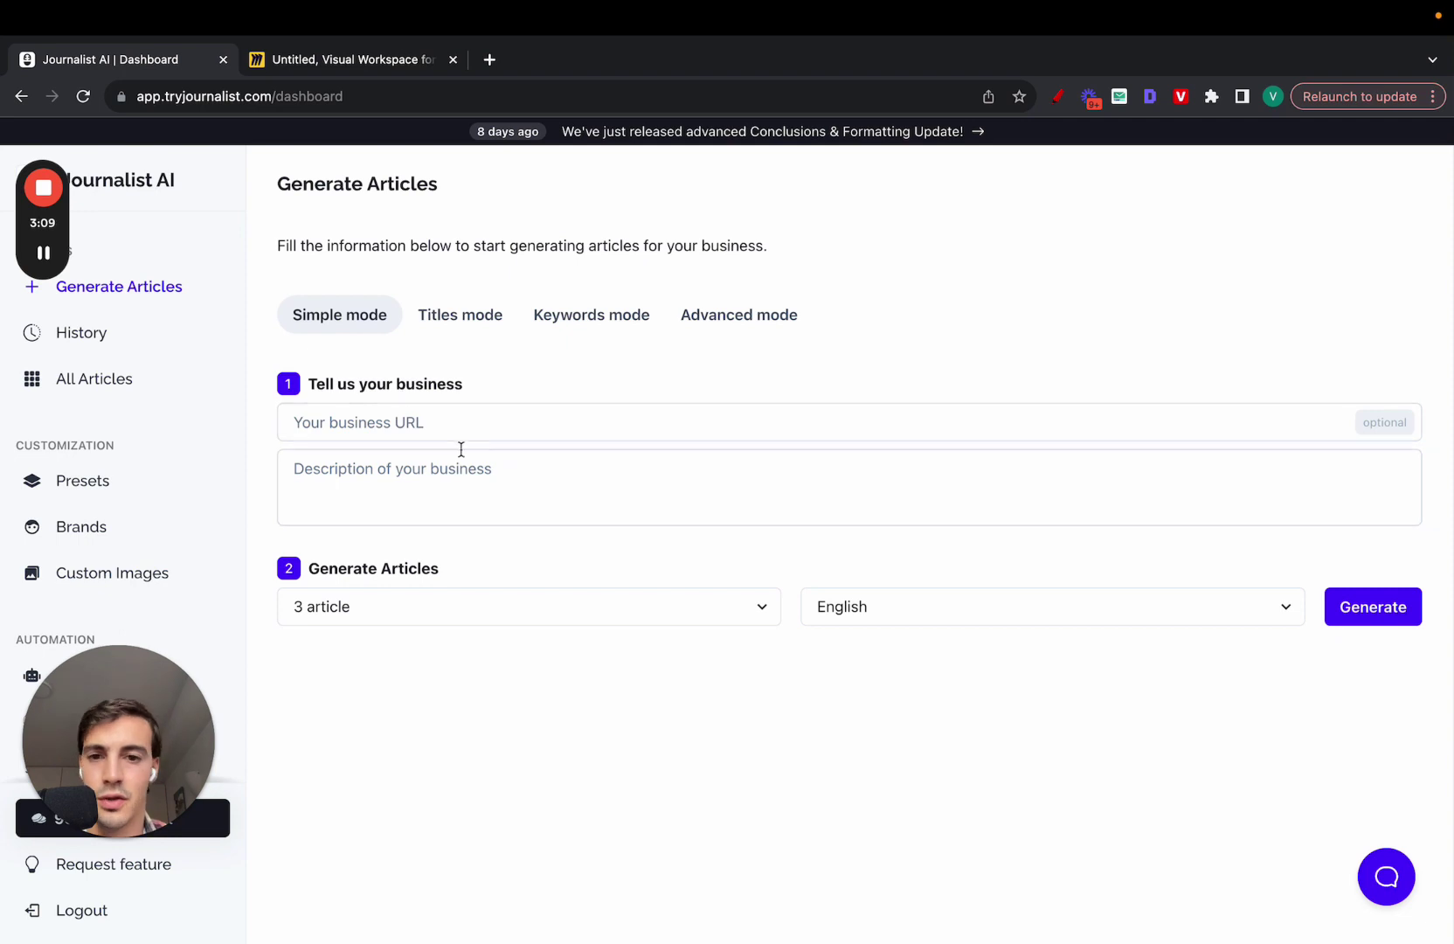
# Step: Set Simple mode to 1 article in English, then switch to Advanced mode
pyautogui.click(570, 606)
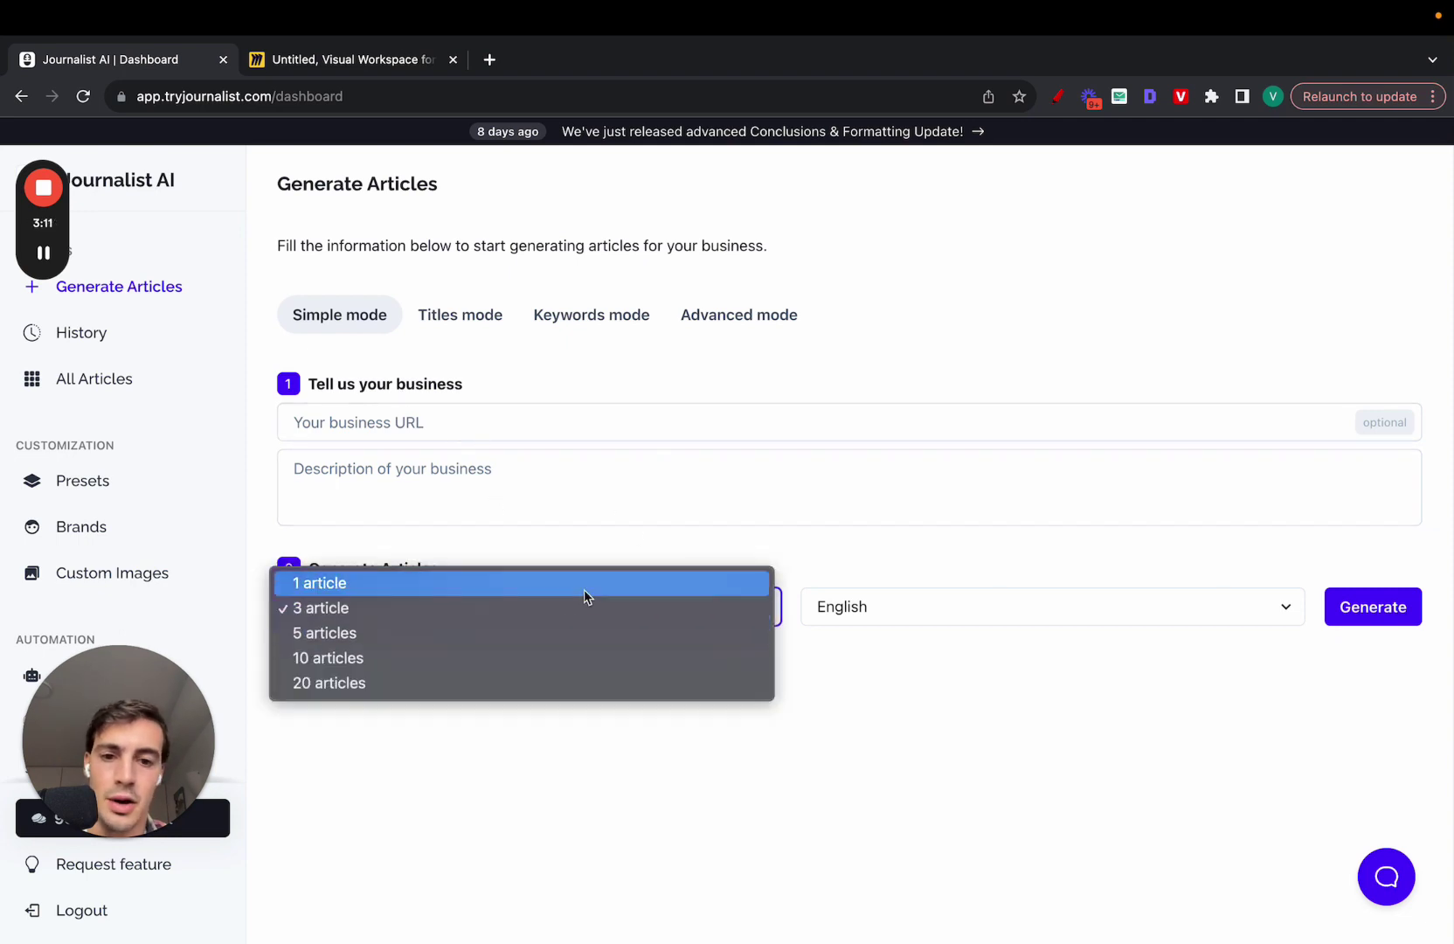
pyautogui.click(584, 588)
pyautogui.click(874, 607)
pyautogui.press('Escape')
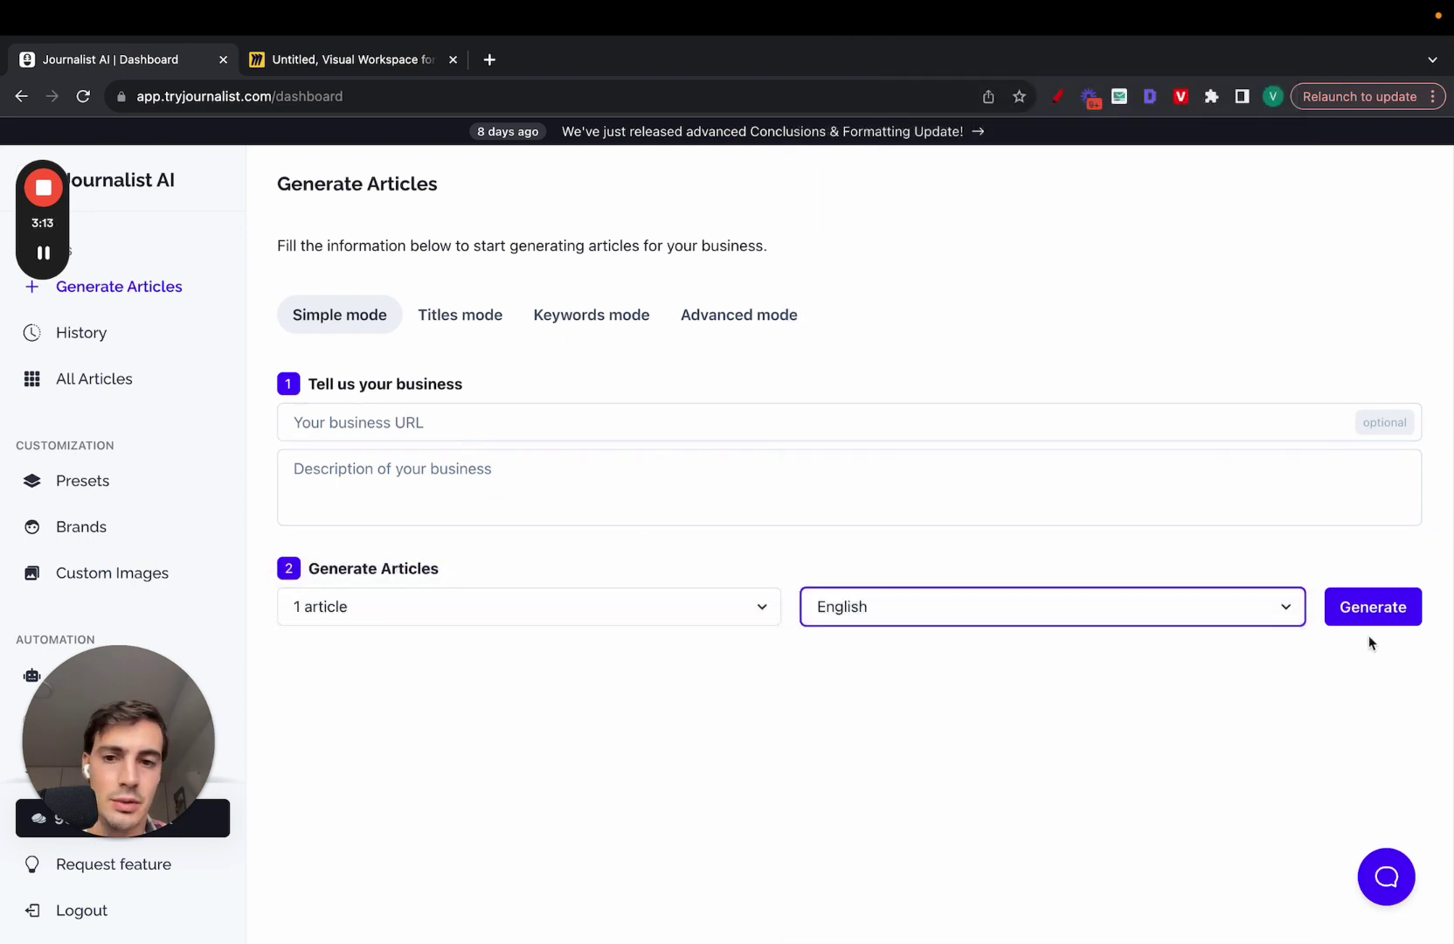
pyautogui.click(498, 329)
pyautogui.click(592, 314)
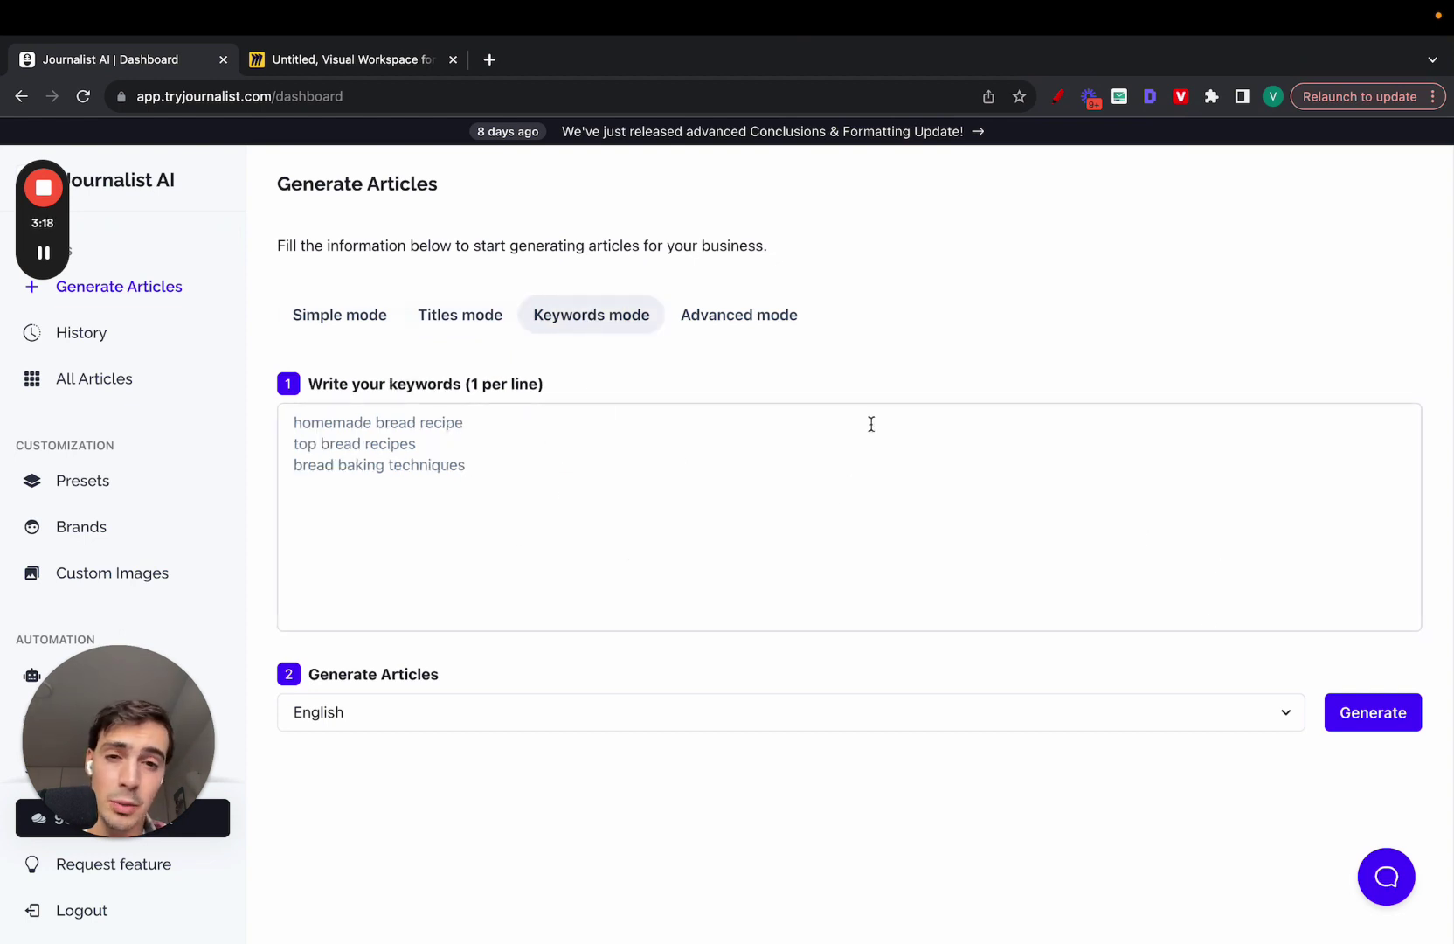
pyautogui.click(777, 332)
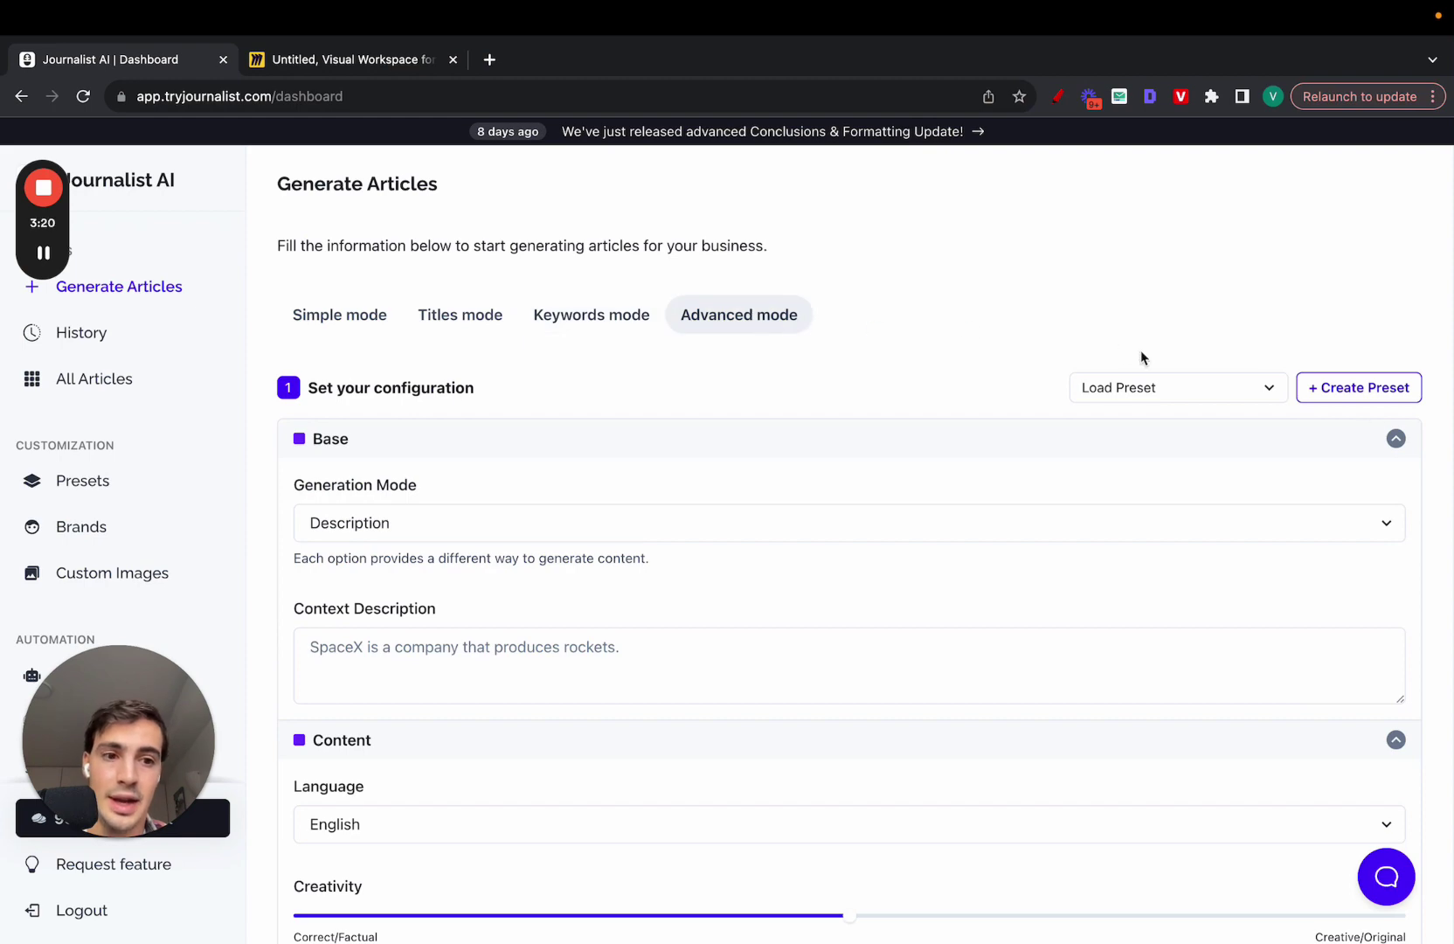
# Step: Start a new preset and browse its collapsible settings sections
pyautogui.click(1369, 390)
pyautogui.click(559, 414)
pyautogui.click(479, 447)
pyautogui.click(454, 482)
pyautogui.click(445, 518)
pyautogui.click(428, 556)
pyautogui.click(430, 598)
pyautogui.click(430, 598)
pyautogui.click(425, 634)
pyautogui.click(426, 677)
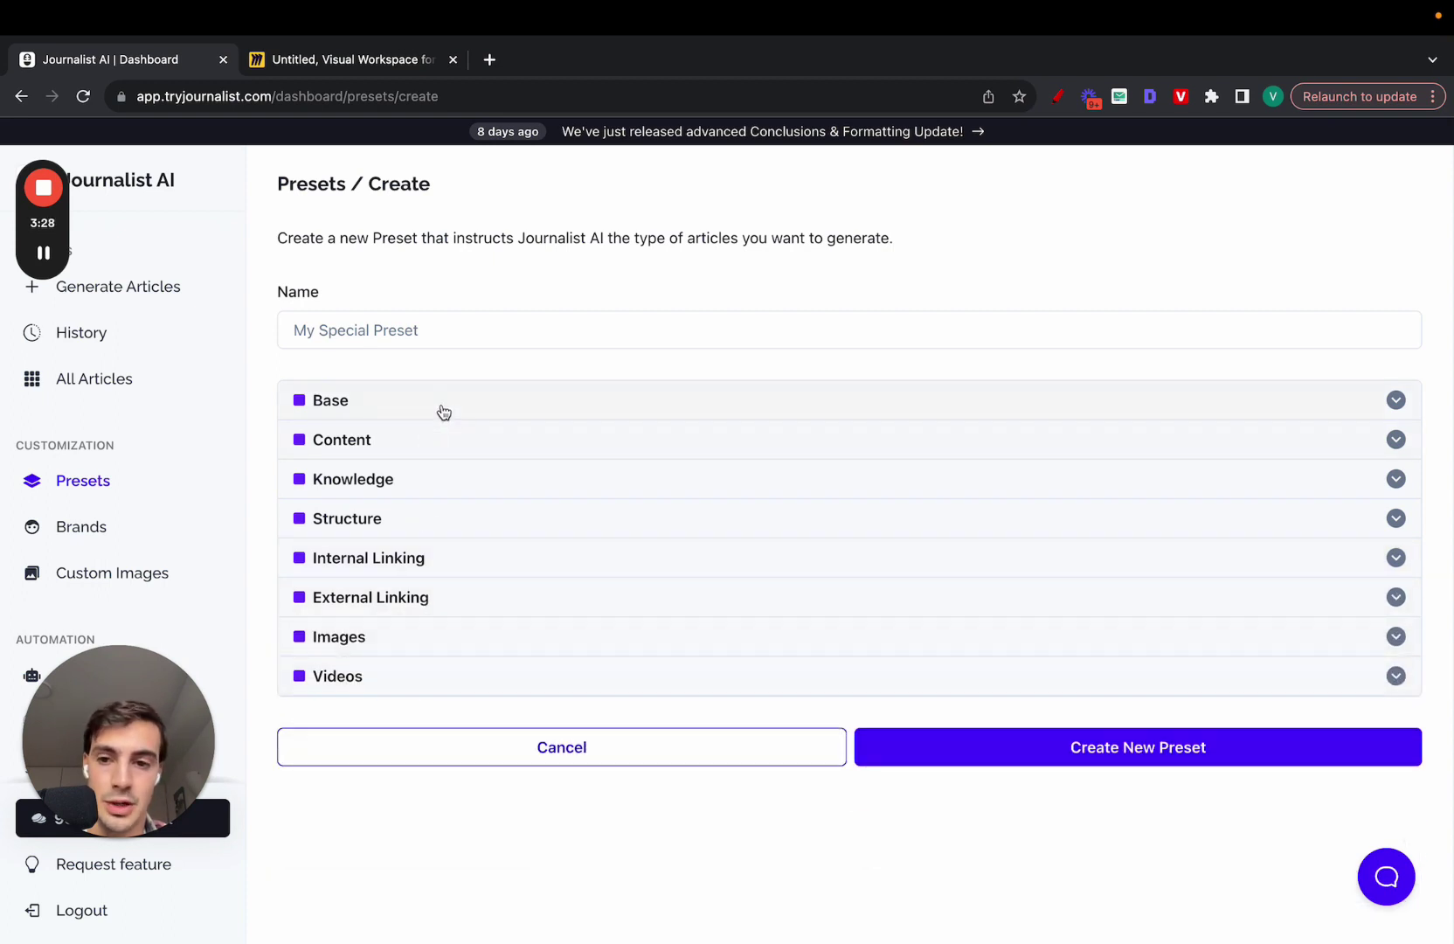
pyautogui.click(416, 686)
# Step: Enable automatic YouTube videos, DALLE-3 Images as provider, and in-article images
pyautogui.scroll(-3, 416, 685)
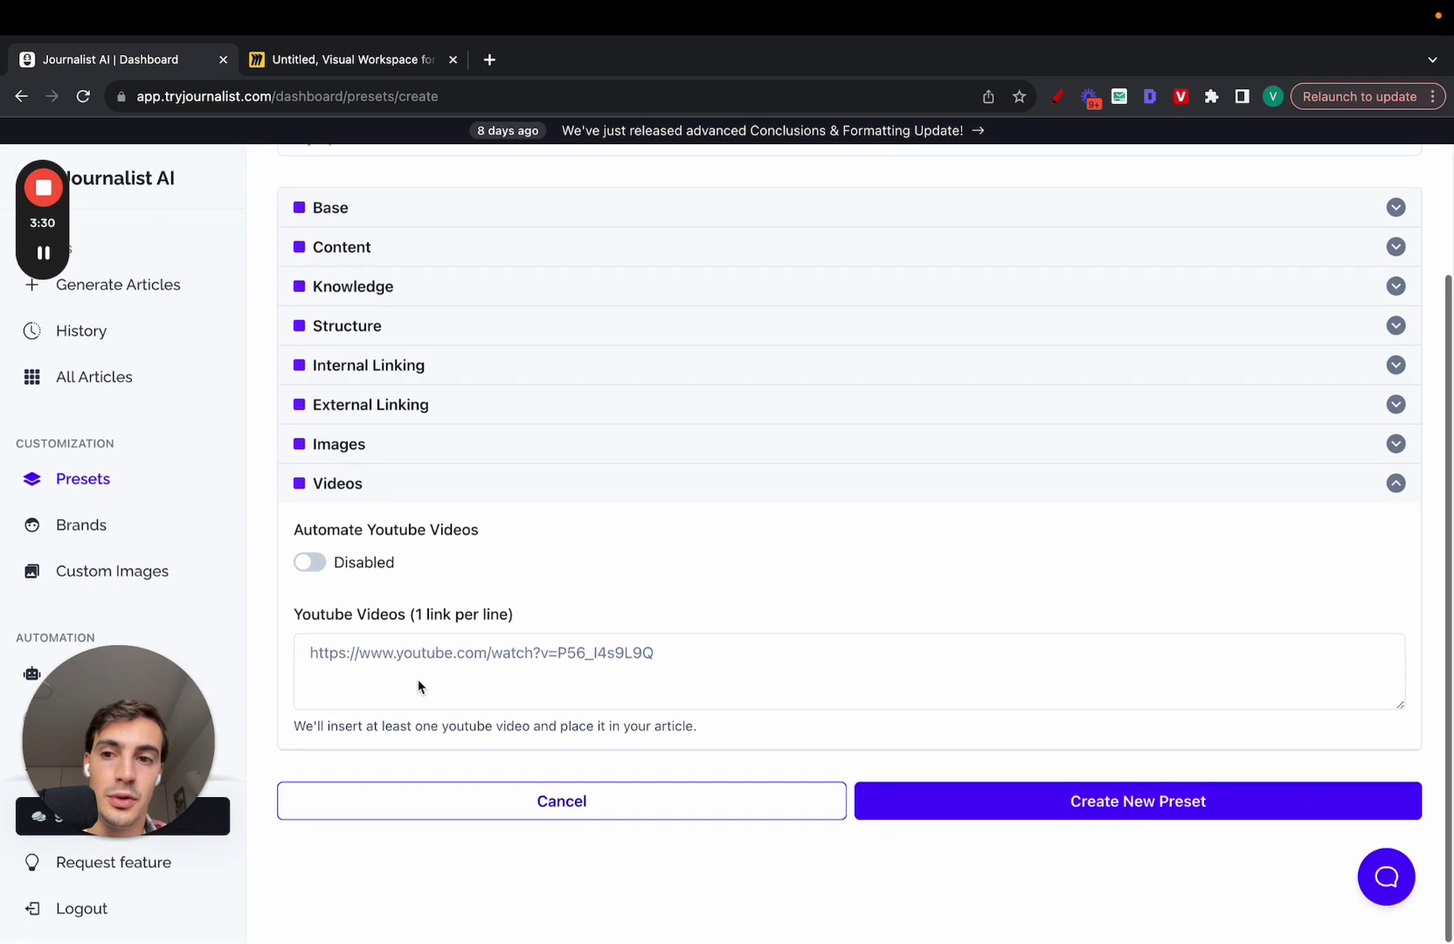
pyautogui.click(312, 566)
pyautogui.click(370, 618)
pyautogui.scroll(-3, 533, 558)
pyautogui.click(501, 427)
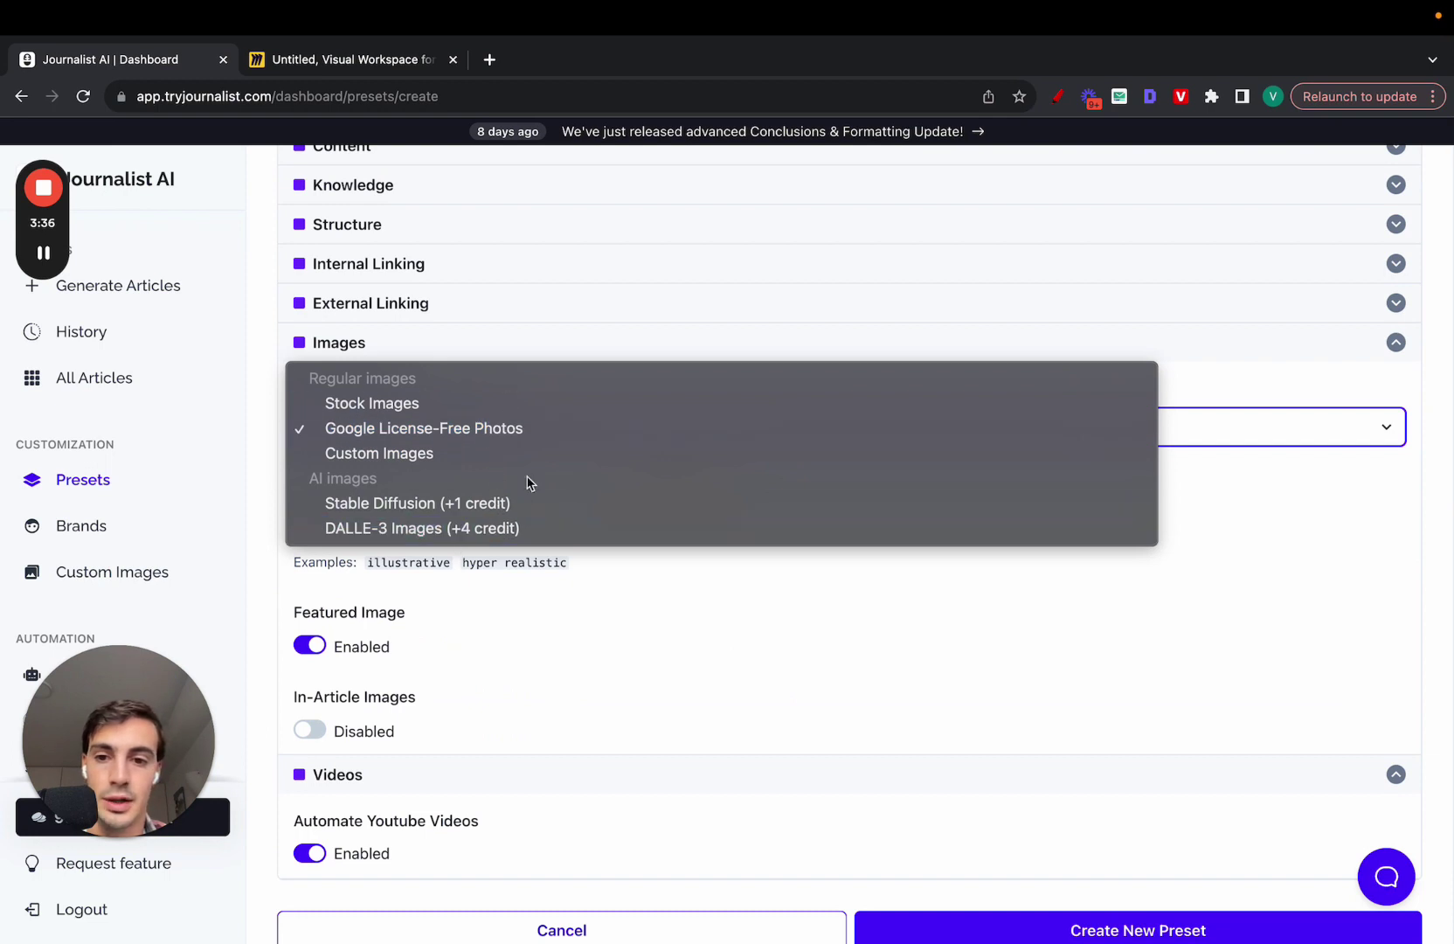
pyautogui.click(511, 529)
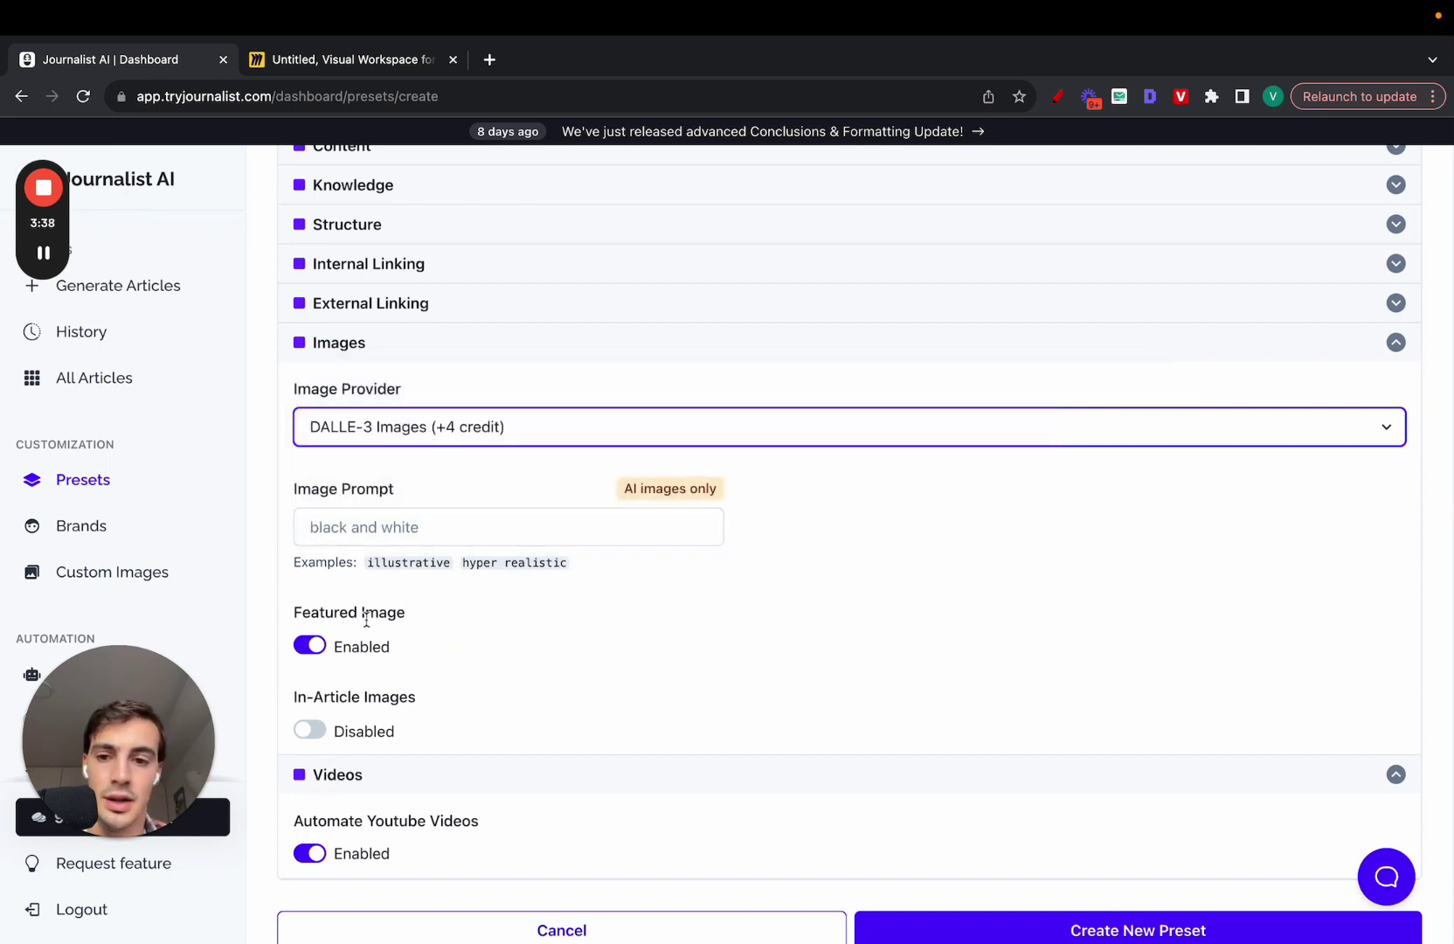
pyautogui.click(313, 732)
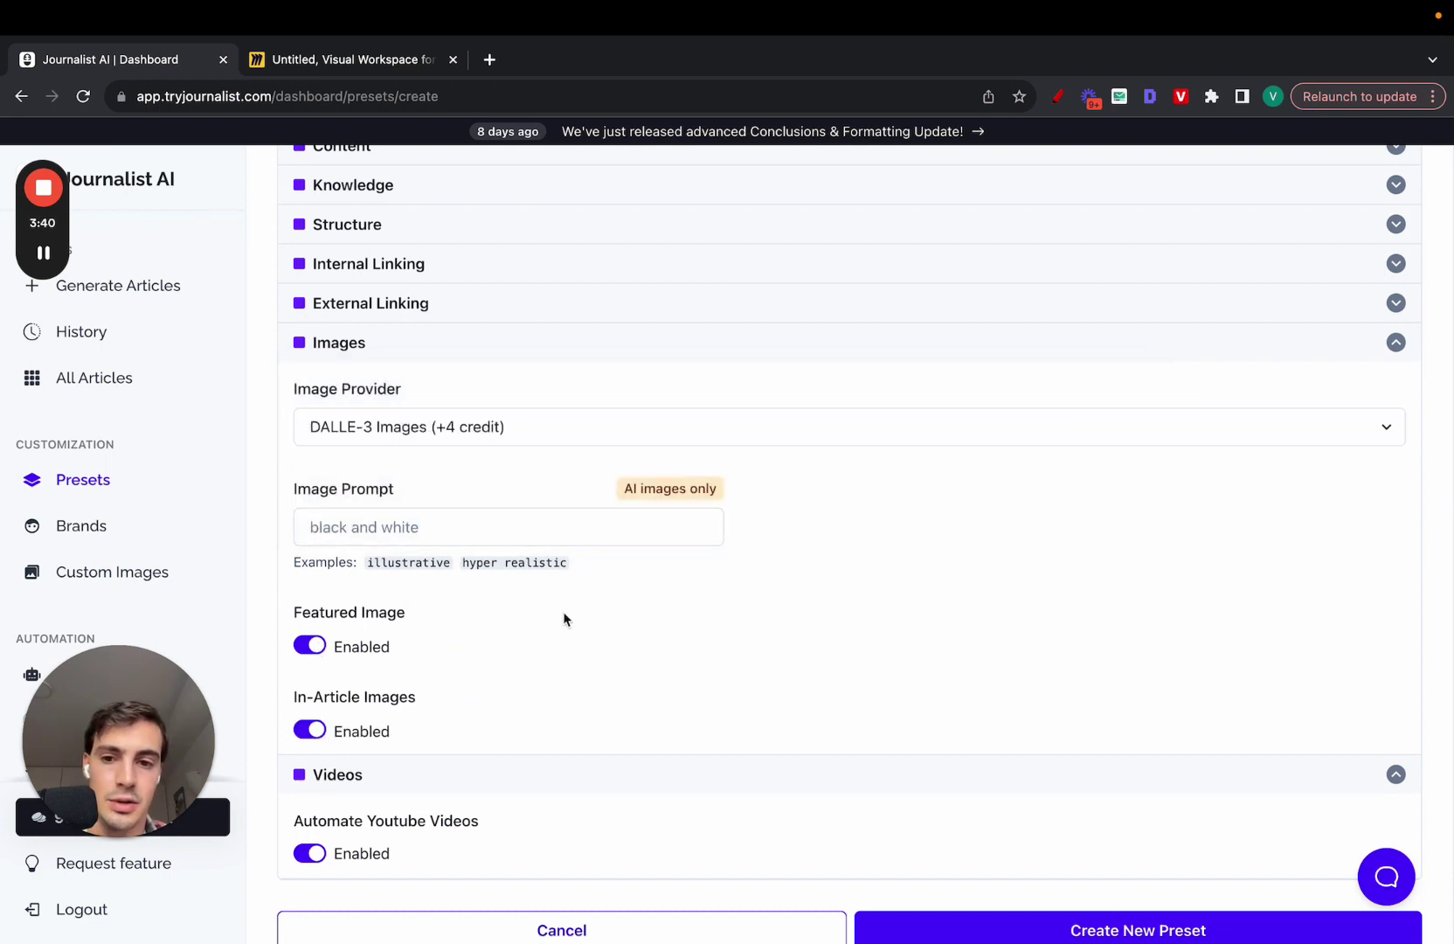
pyautogui.scroll(1, 564, 619)
pyautogui.click(412, 384)
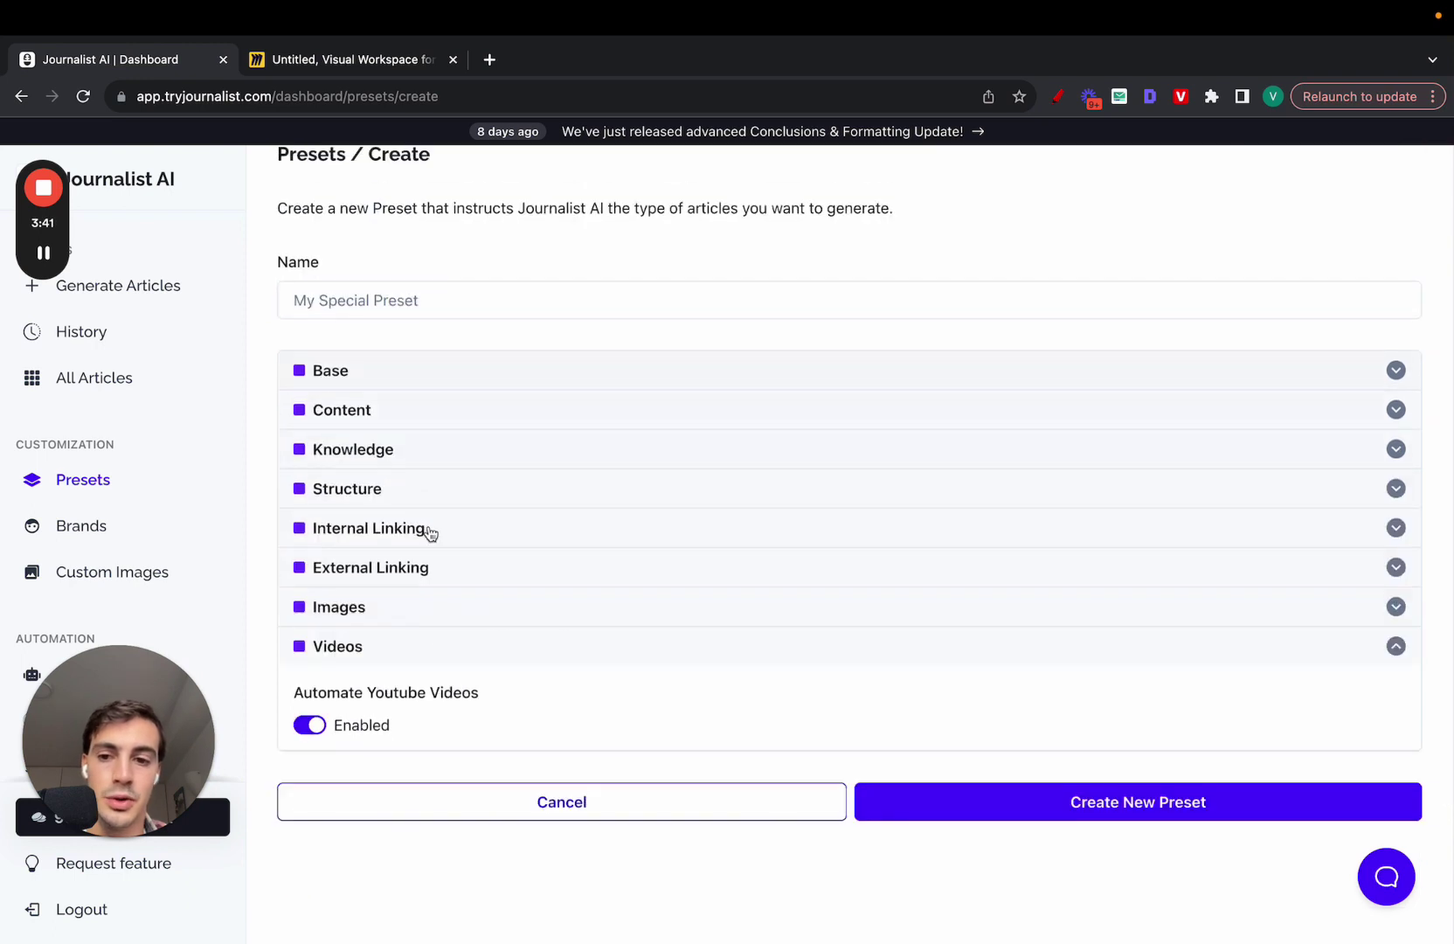
# Step: Turn on automatic external links and keep the article size at Medium
pyautogui.click(380, 564)
pyautogui.click(325, 648)
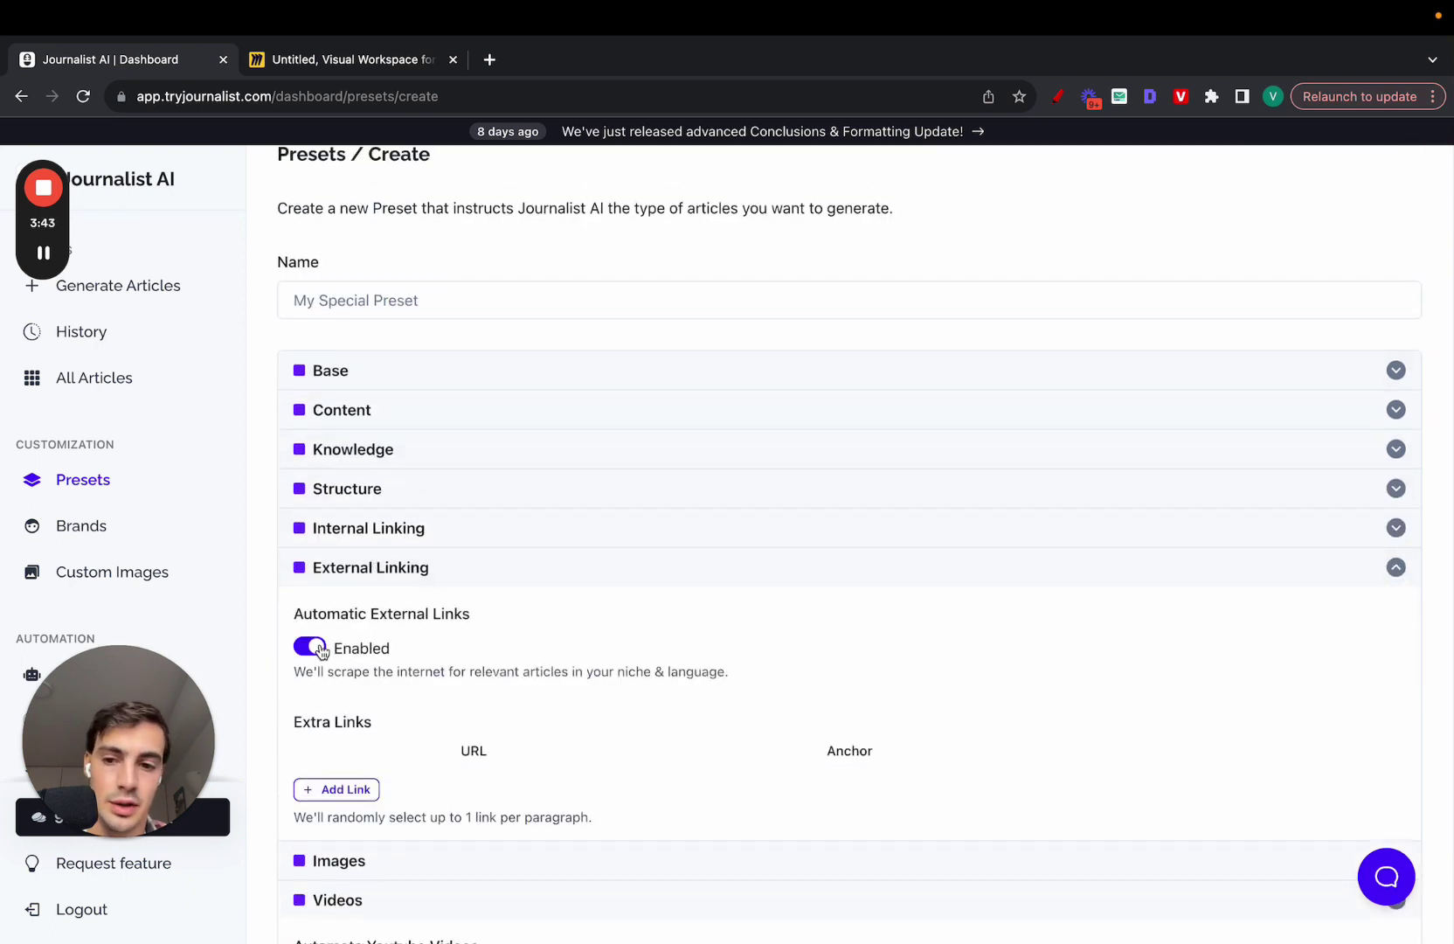
pyautogui.click(411, 540)
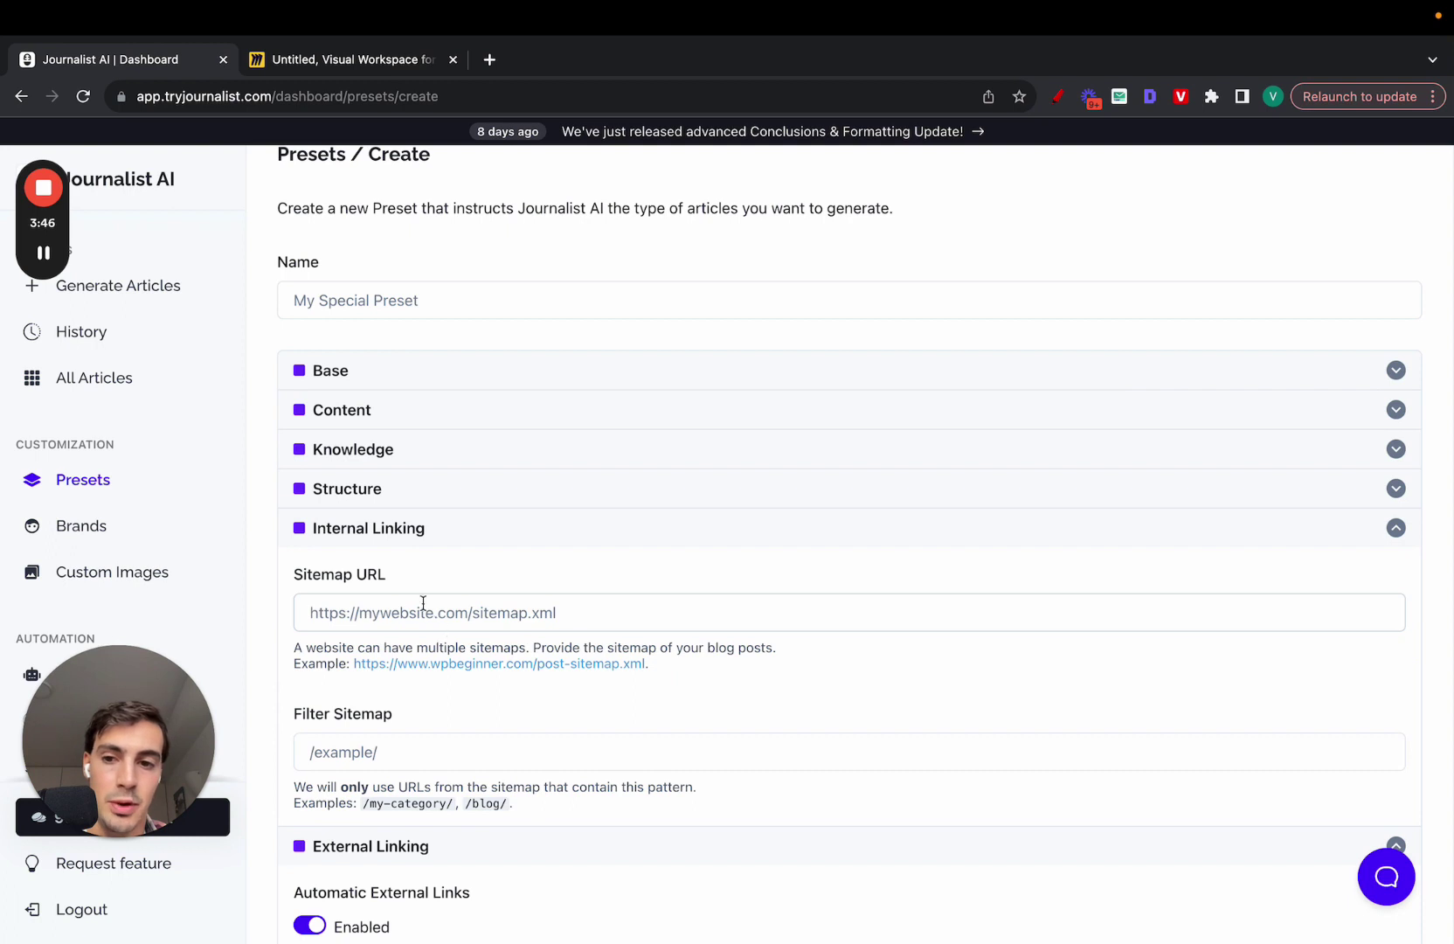
pyautogui.click(347, 494)
pyautogui.scroll(-2, 420, 572)
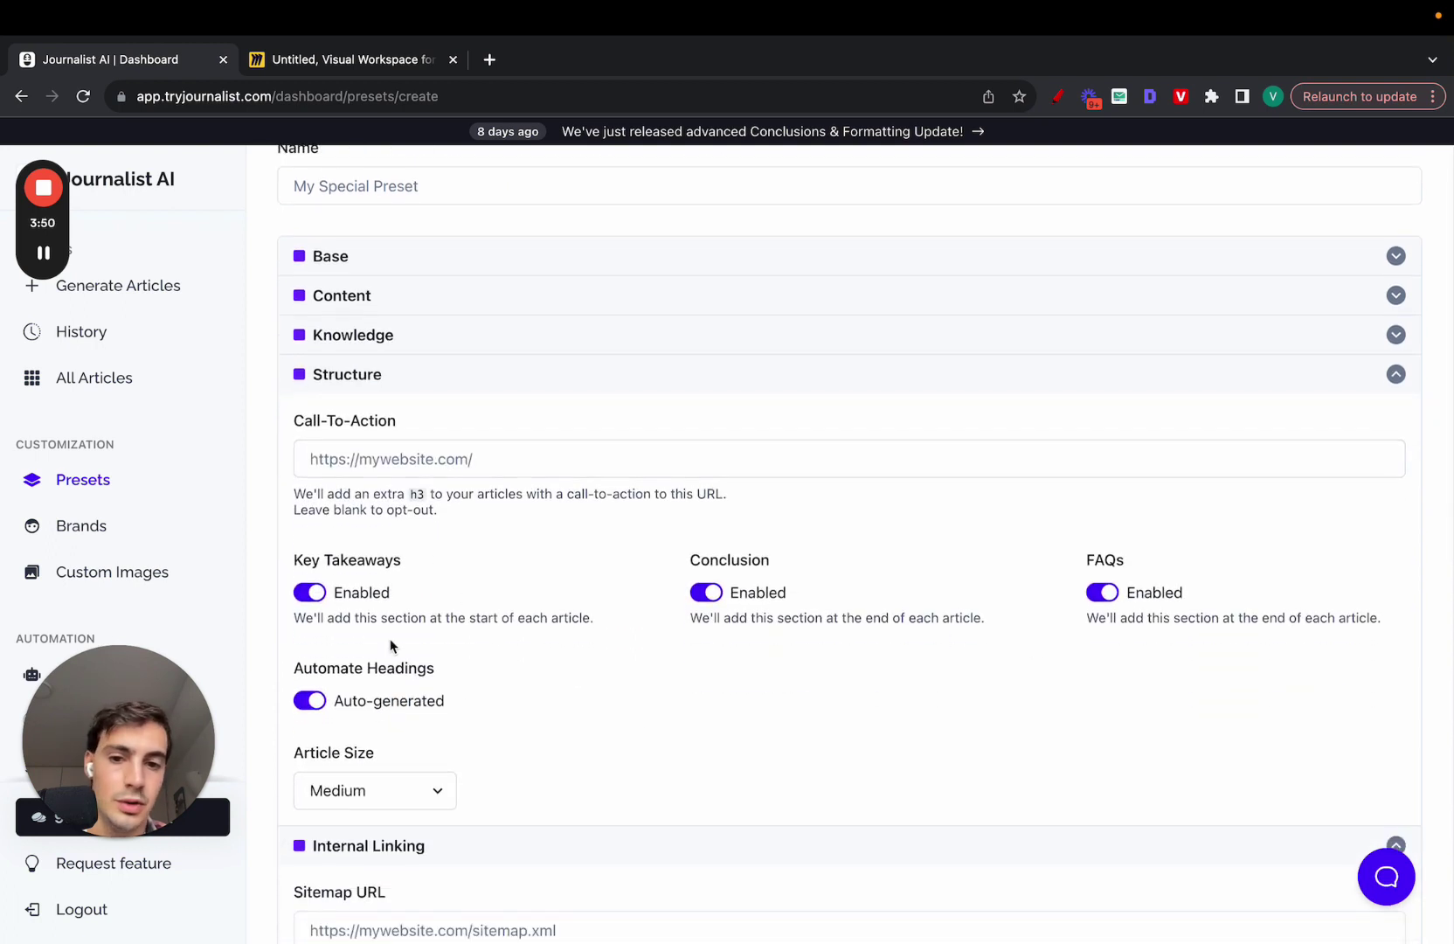
pyautogui.scroll(-2, 393, 664)
pyautogui.click(405, 698)
pyautogui.click(617, 600)
pyautogui.scroll(2, 609, 580)
# Step: Keep the language as English and lower the creativity slider toward factual
pyautogui.click(384, 350)
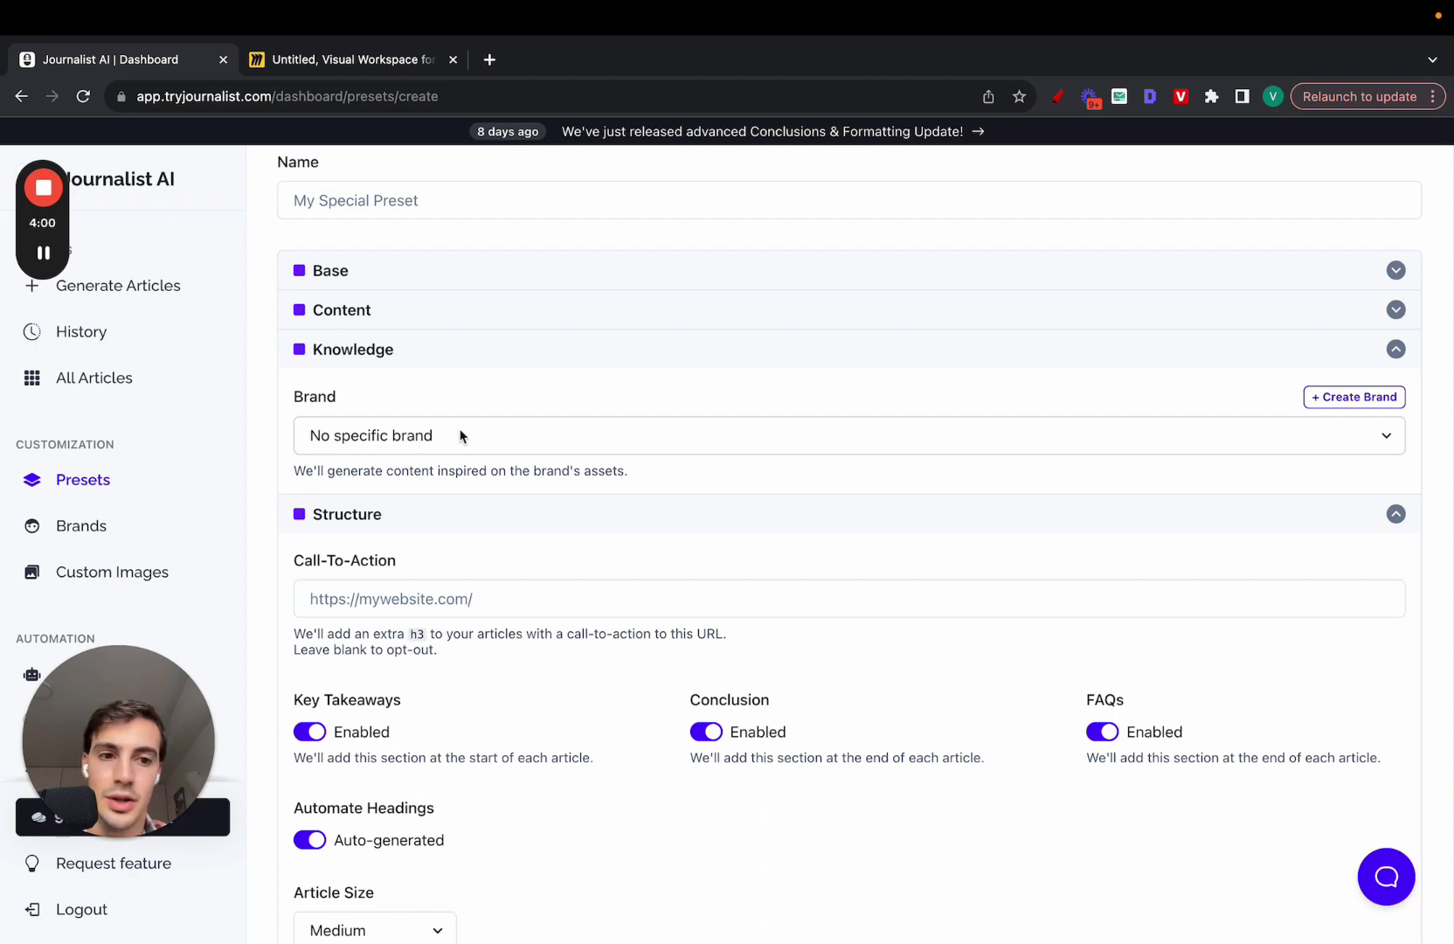
pyautogui.click(402, 322)
pyautogui.scroll(-2, 529, 435)
pyautogui.click(568, 361)
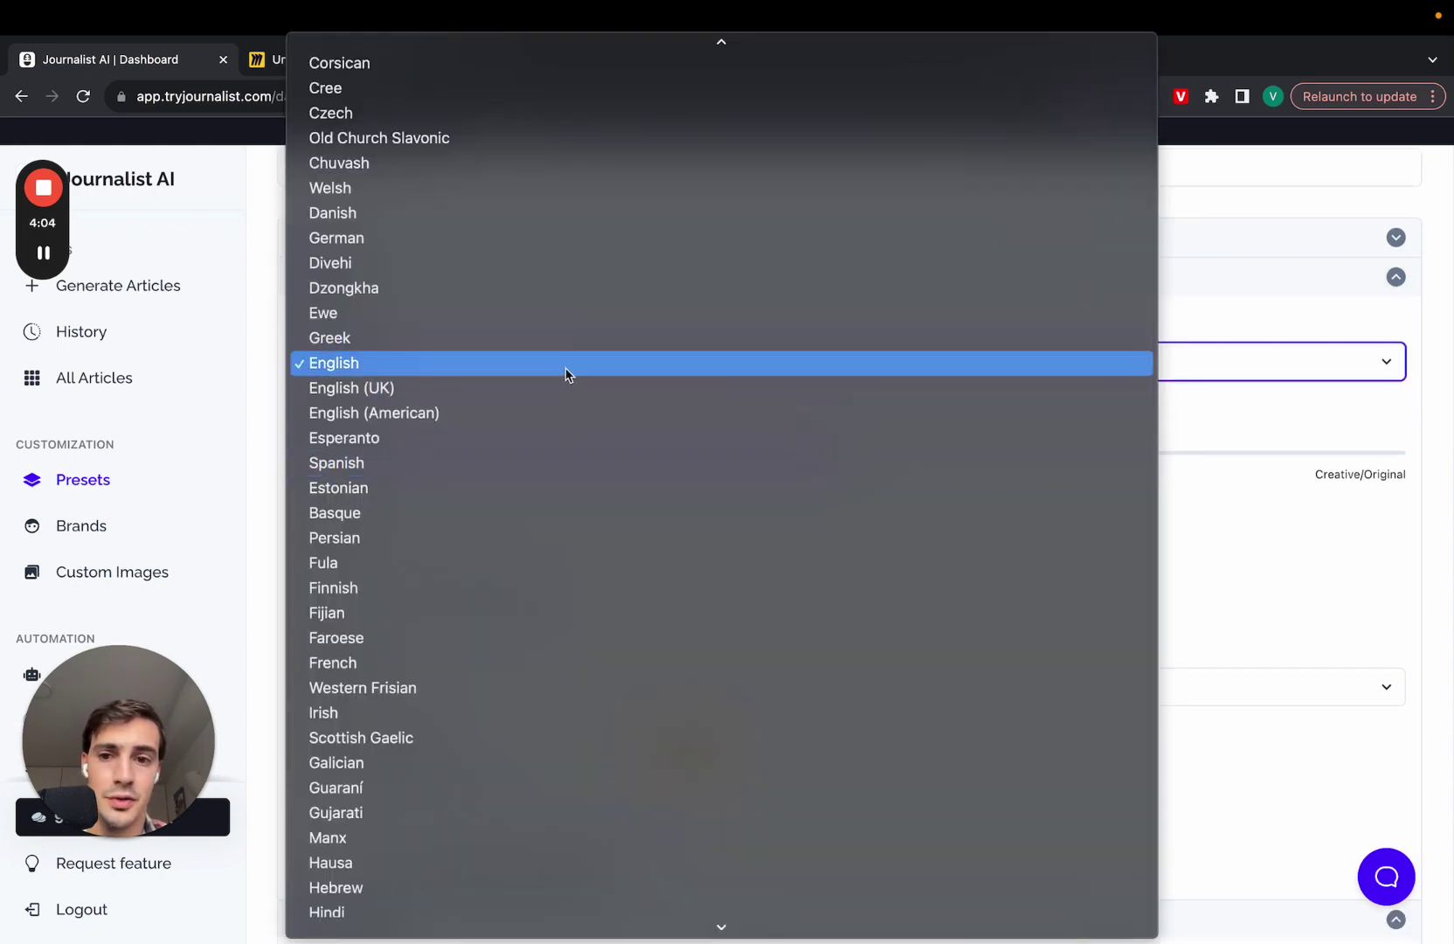
pyautogui.click(566, 363)
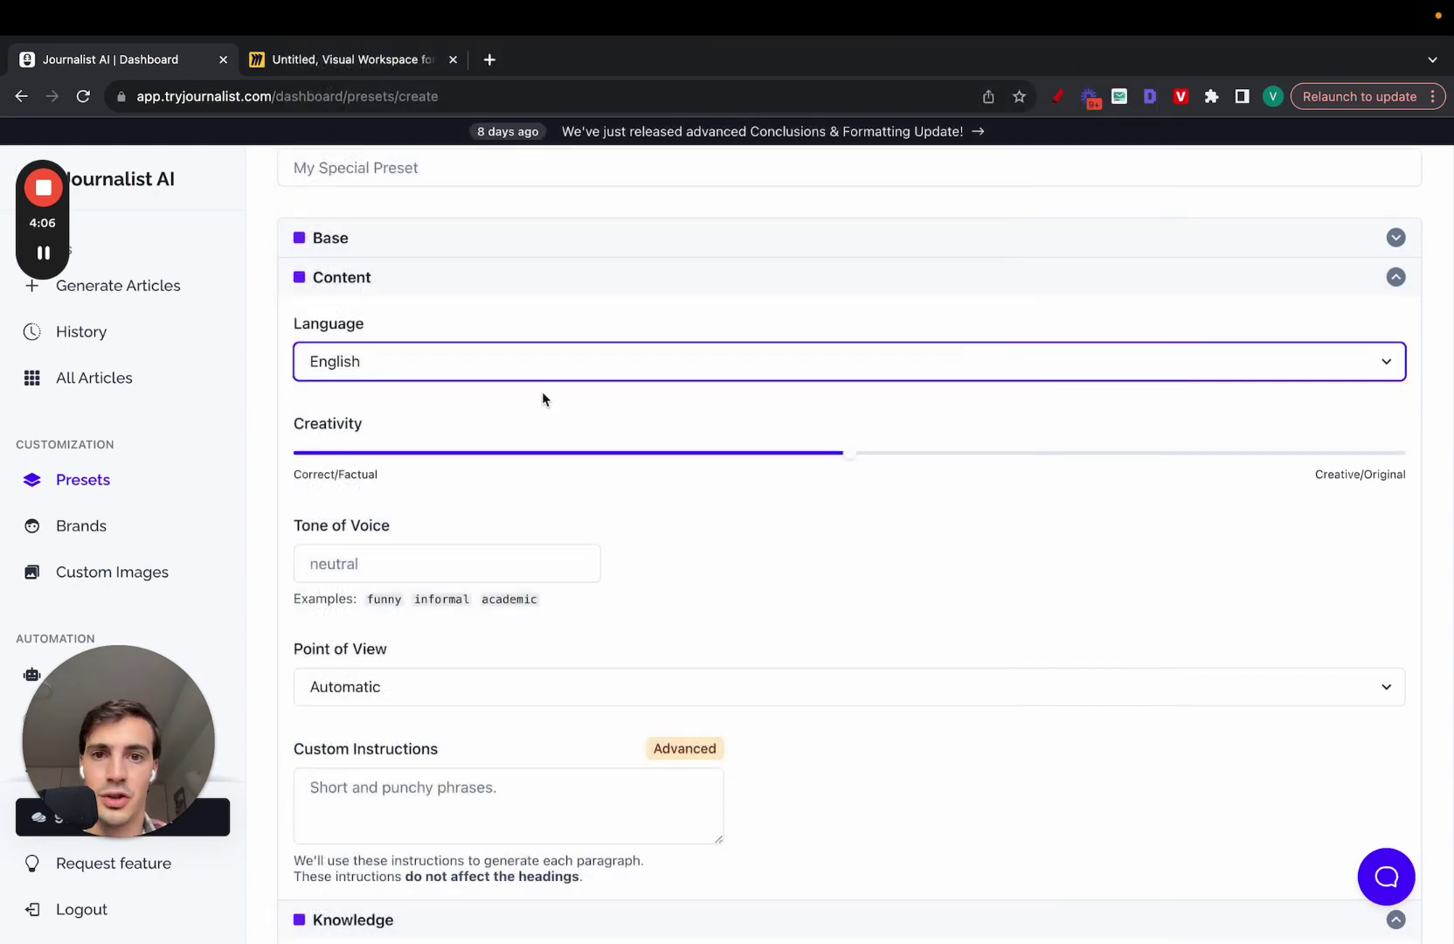
pyautogui.moveTo(843, 464); pyautogui.dragTo(756, 448)
# Step: Keep point of view on Automatic and generation mode as Description
pyautogui.scroll(-2, 532, 445)
pyautogui.click(450, 554)
pyautogui.click(632, 392)
pyautogui.scroll(4, 463, 594)
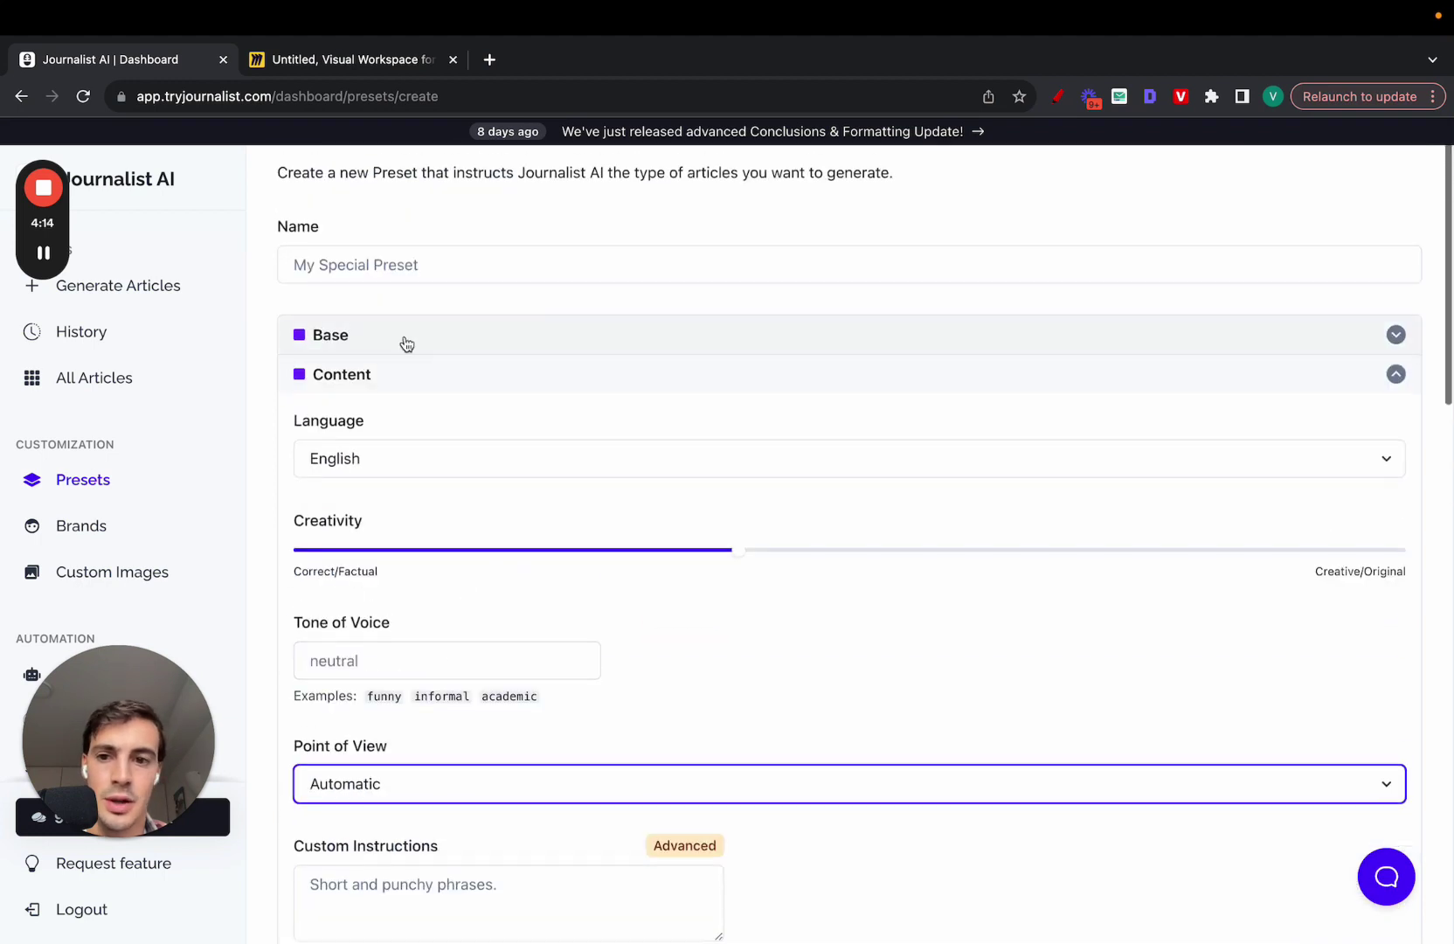
pyautogui.click(402, 339)
pyautogui.click(413, 405)
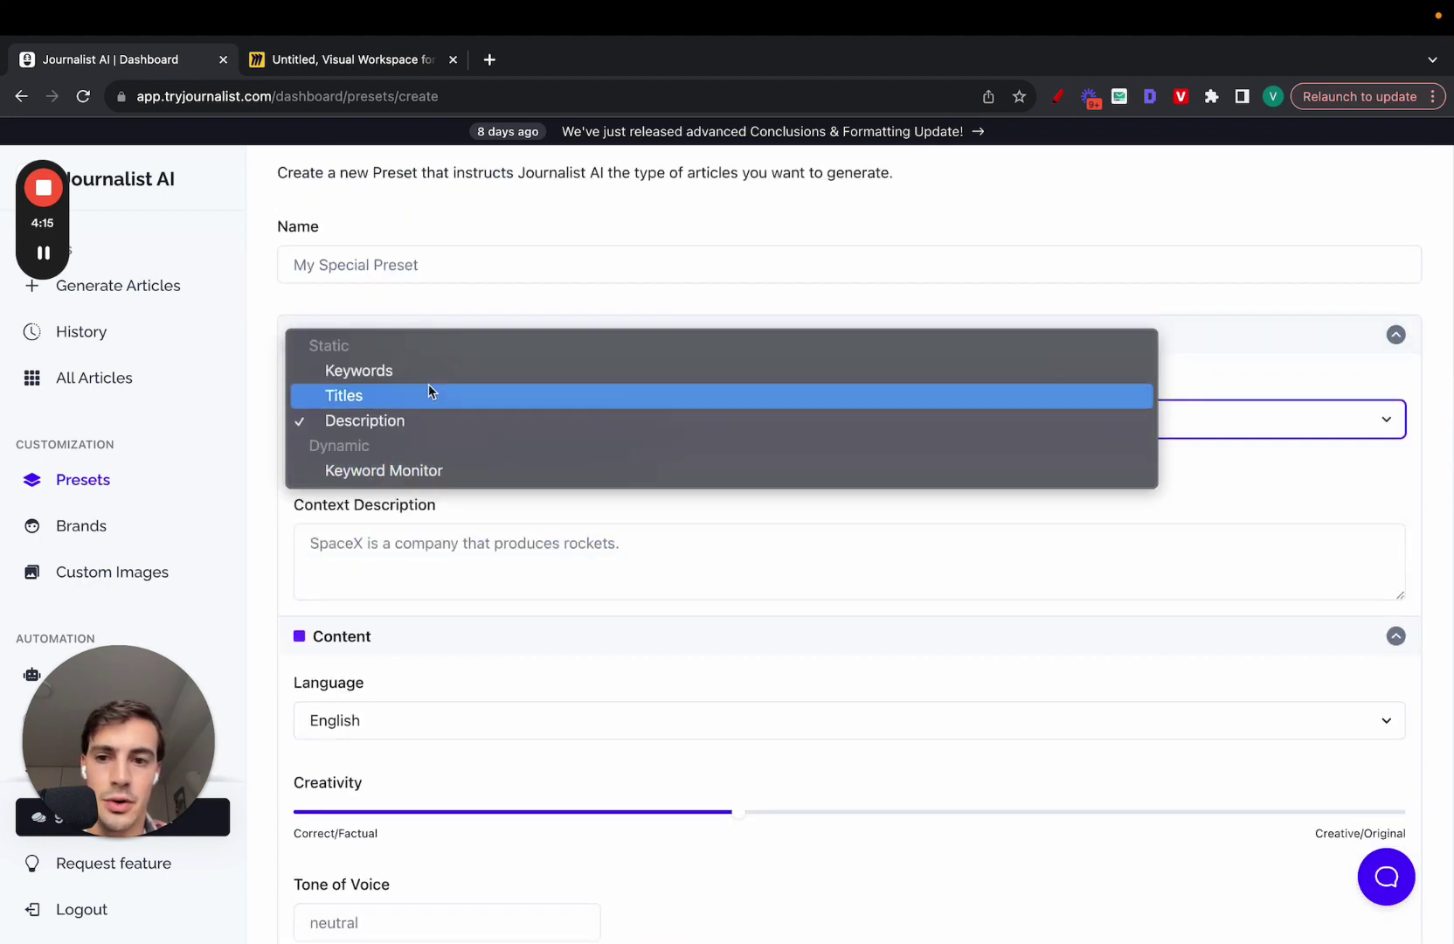
pyautogui.click(293, 413)
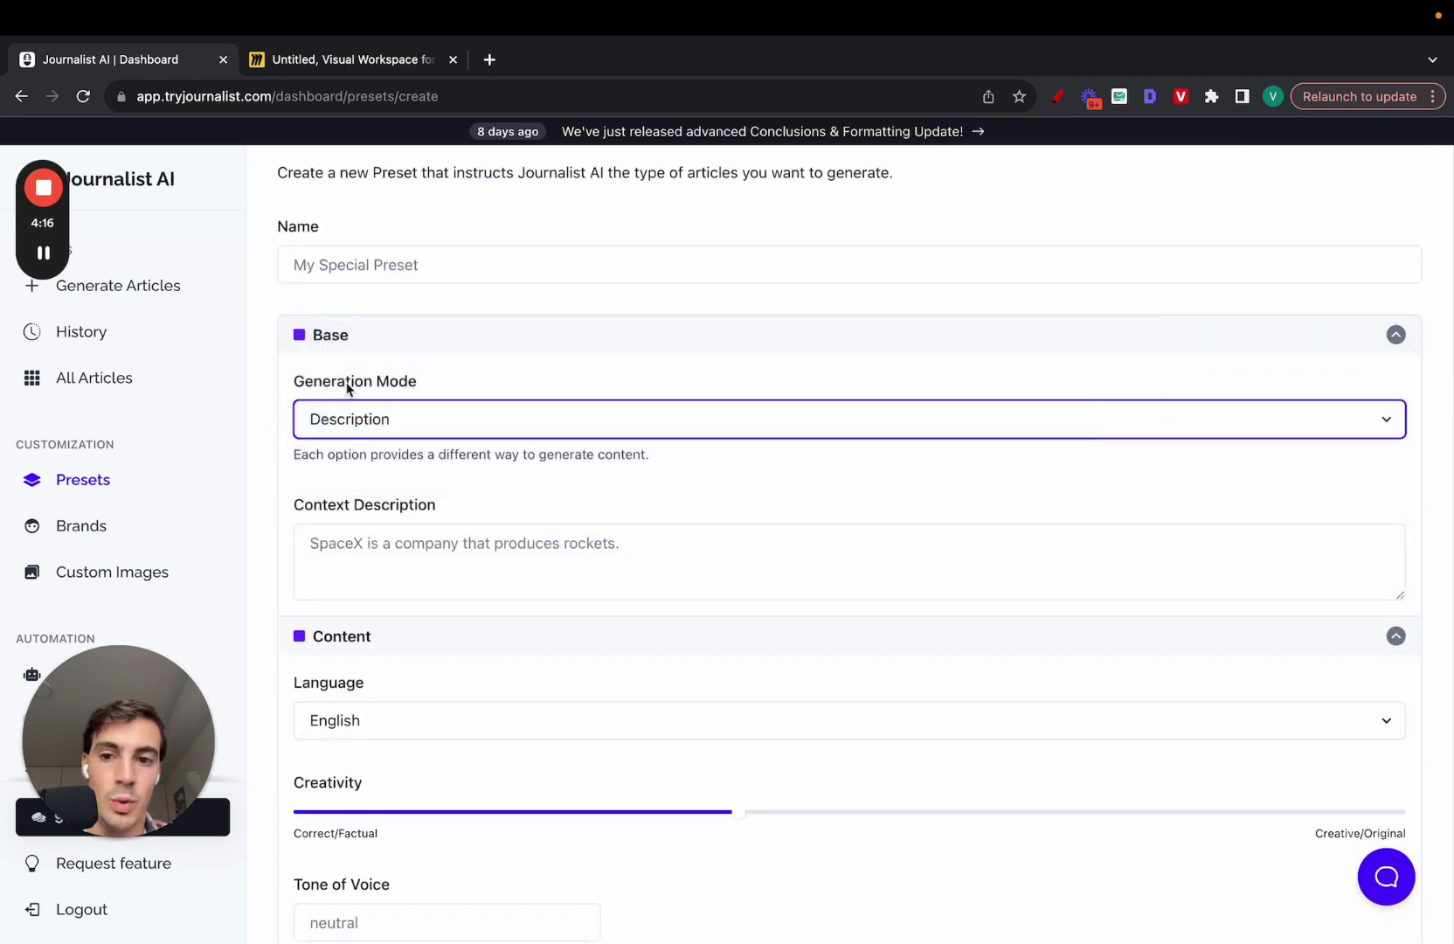
# Step: Go to the saved presets list and open My Dog Grooming Preset
pyautogui.click(112, 476)
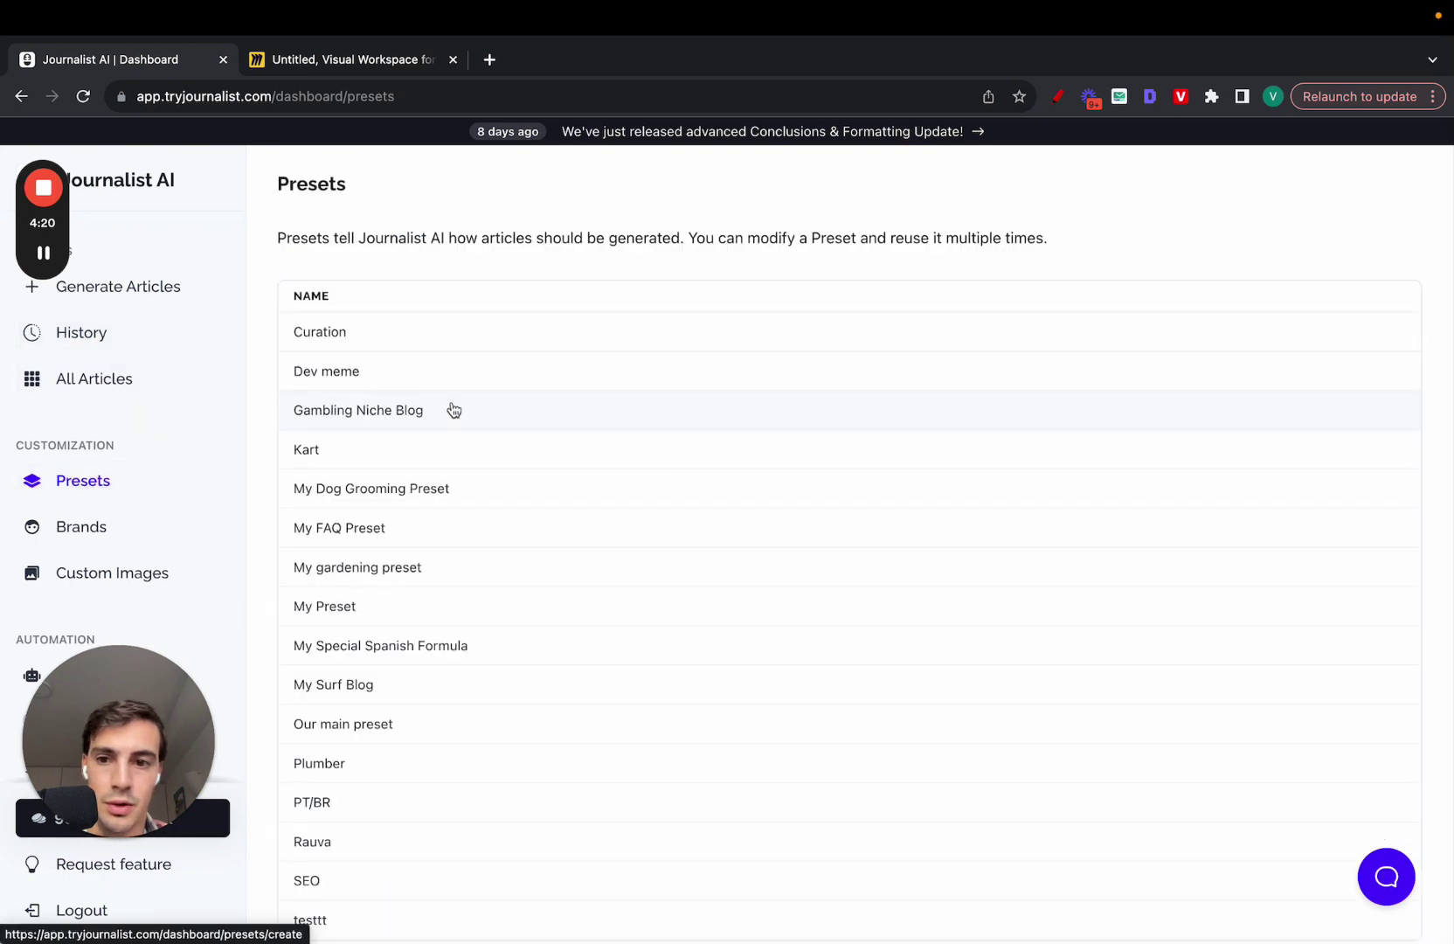
pyautogui.click(445, 549)
pyautogui.click(454, 501)
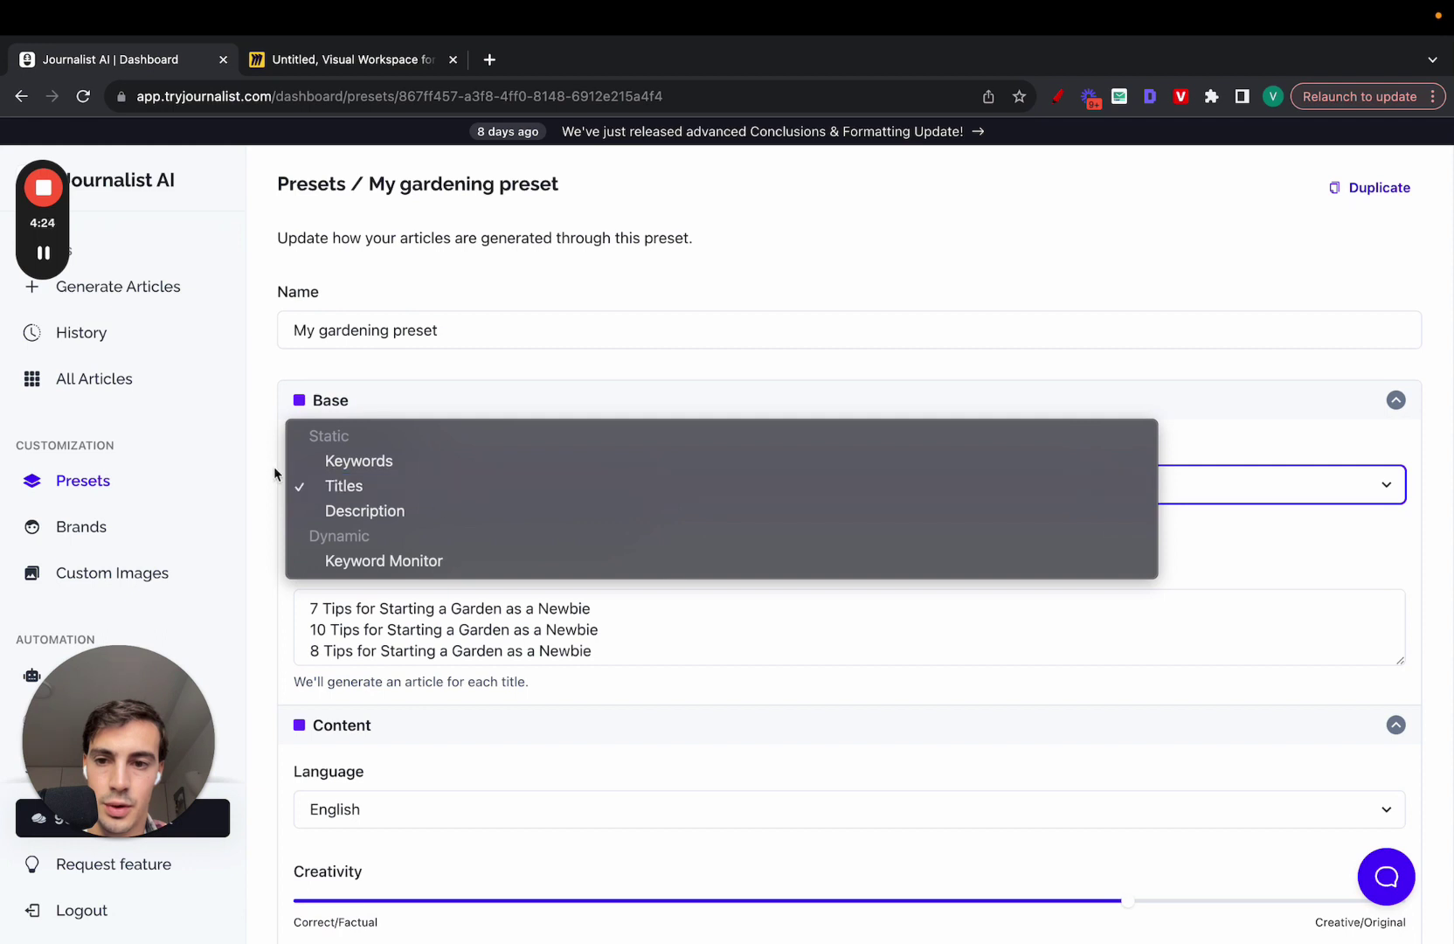
pyautogui.hscroll(-5, 273, 465)
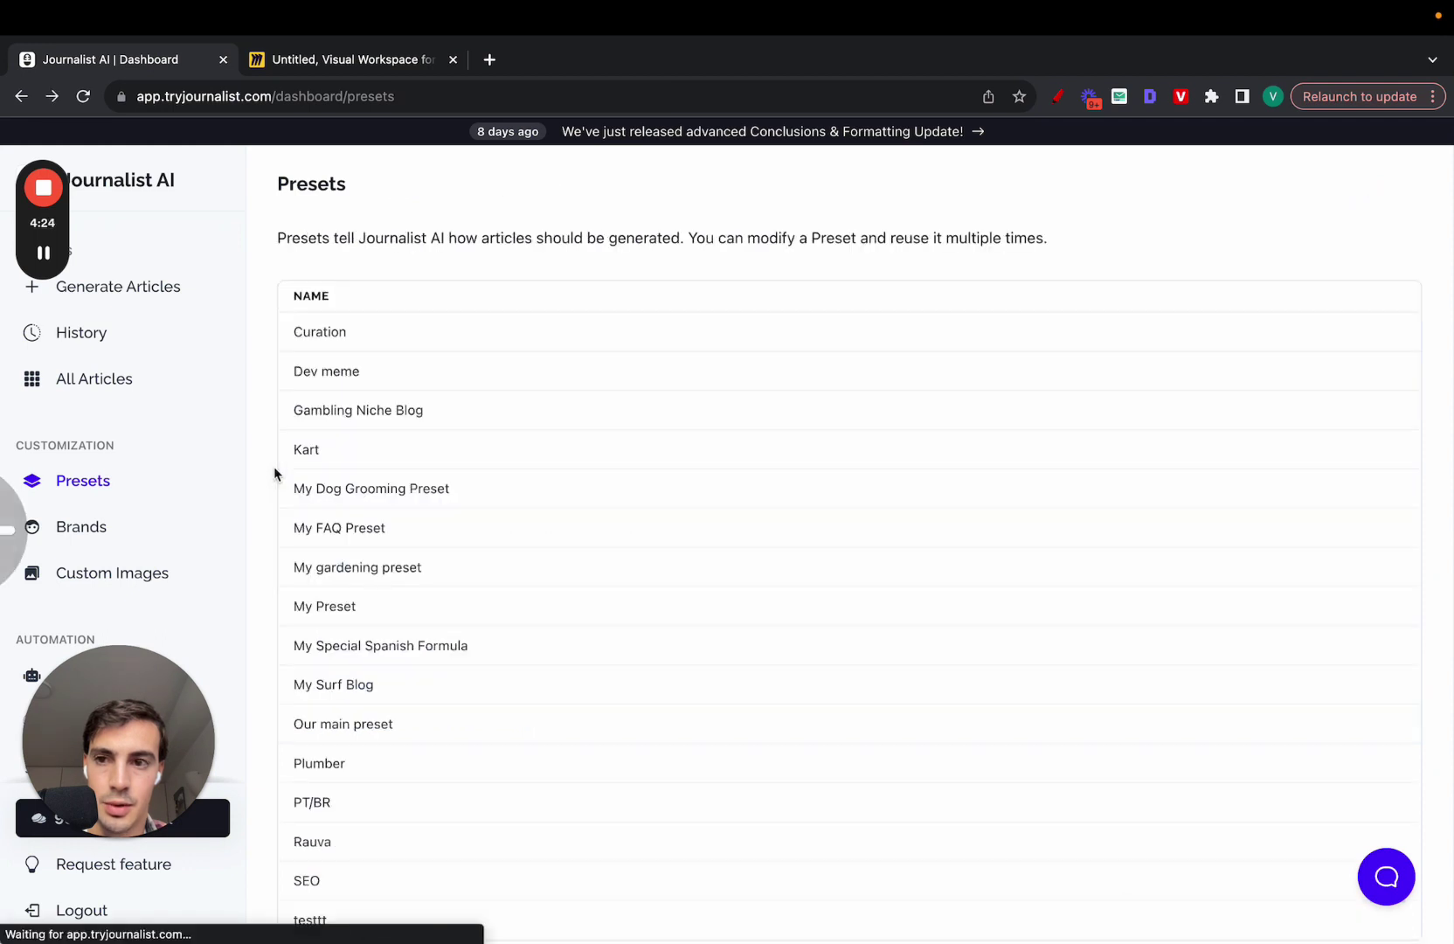
pyautogui.click(420, 505)
# Step: Scroll through the preset from the grooming titles down to images and videos, then reload the page
pyautogui.scroll(-2, 1013, 471)
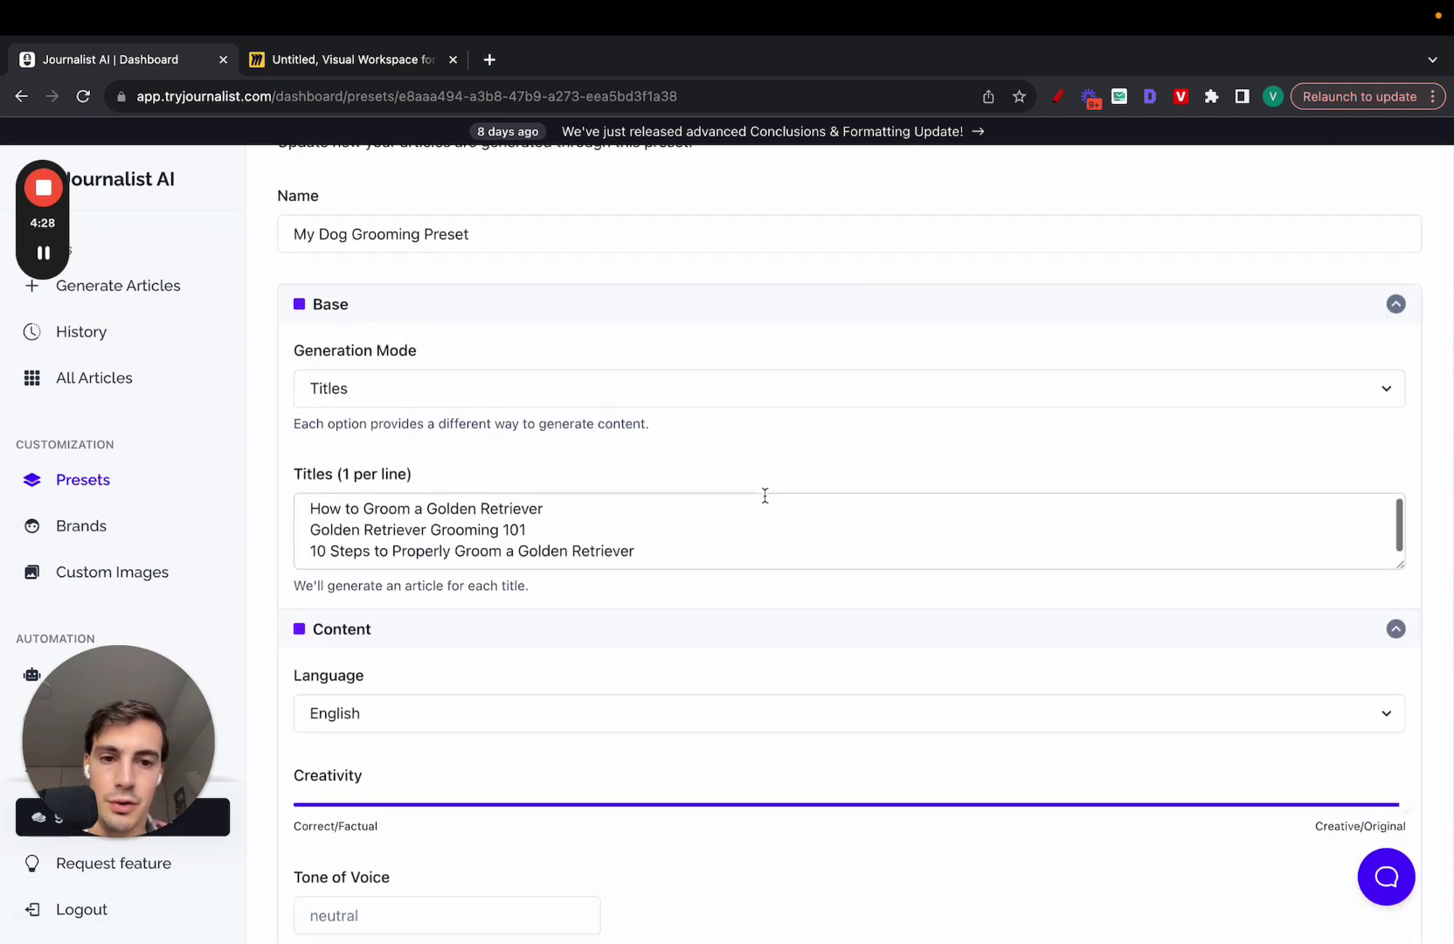
pyautogui.scroll(-5, 764, 495)
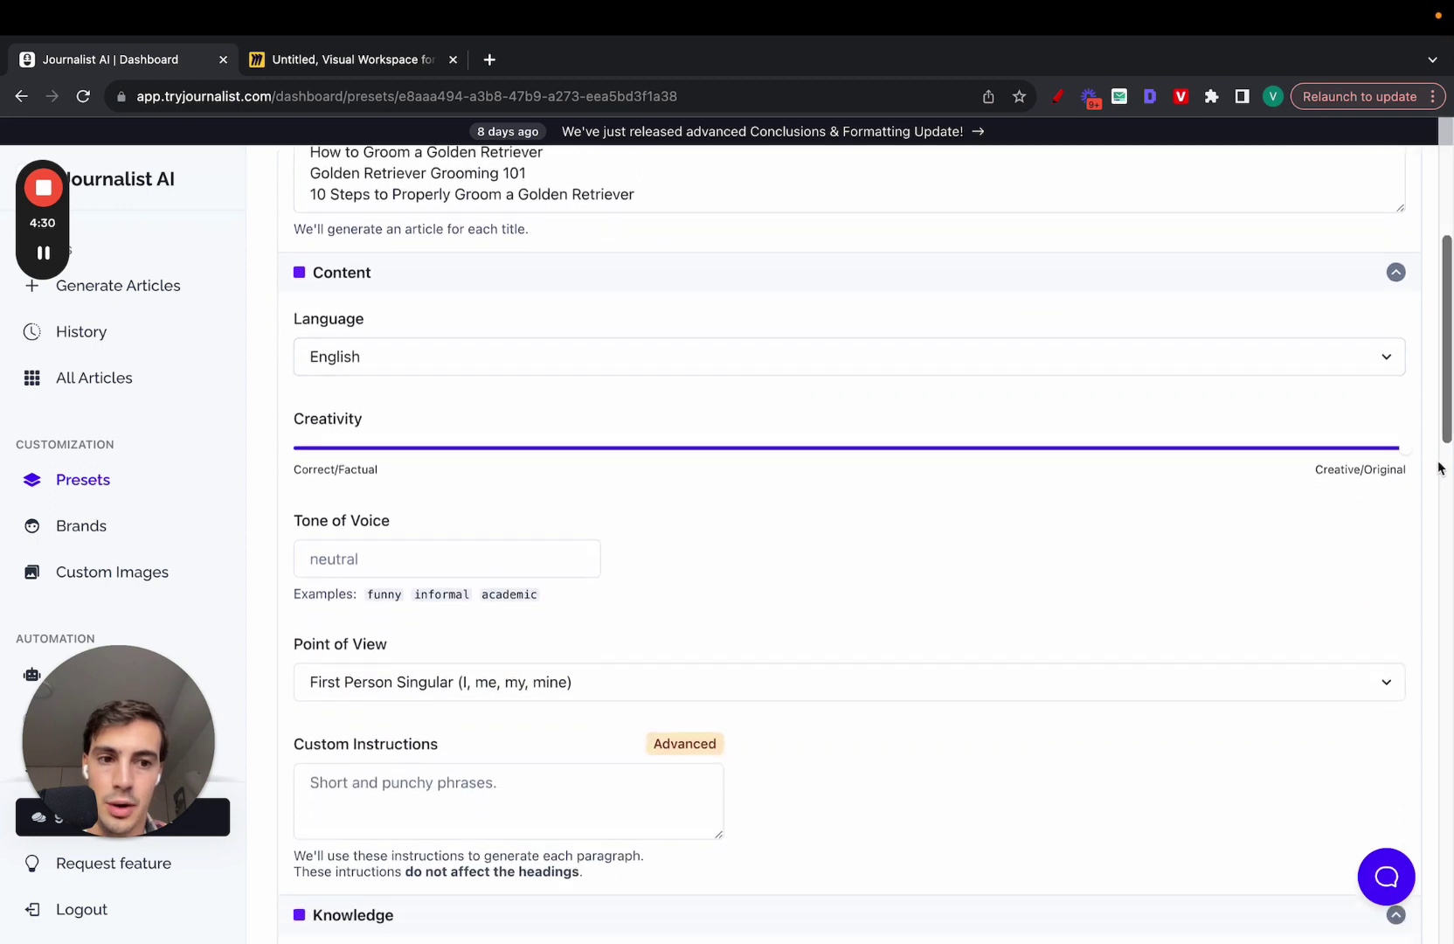
pyautogui.scroll(-3, 510, 481)
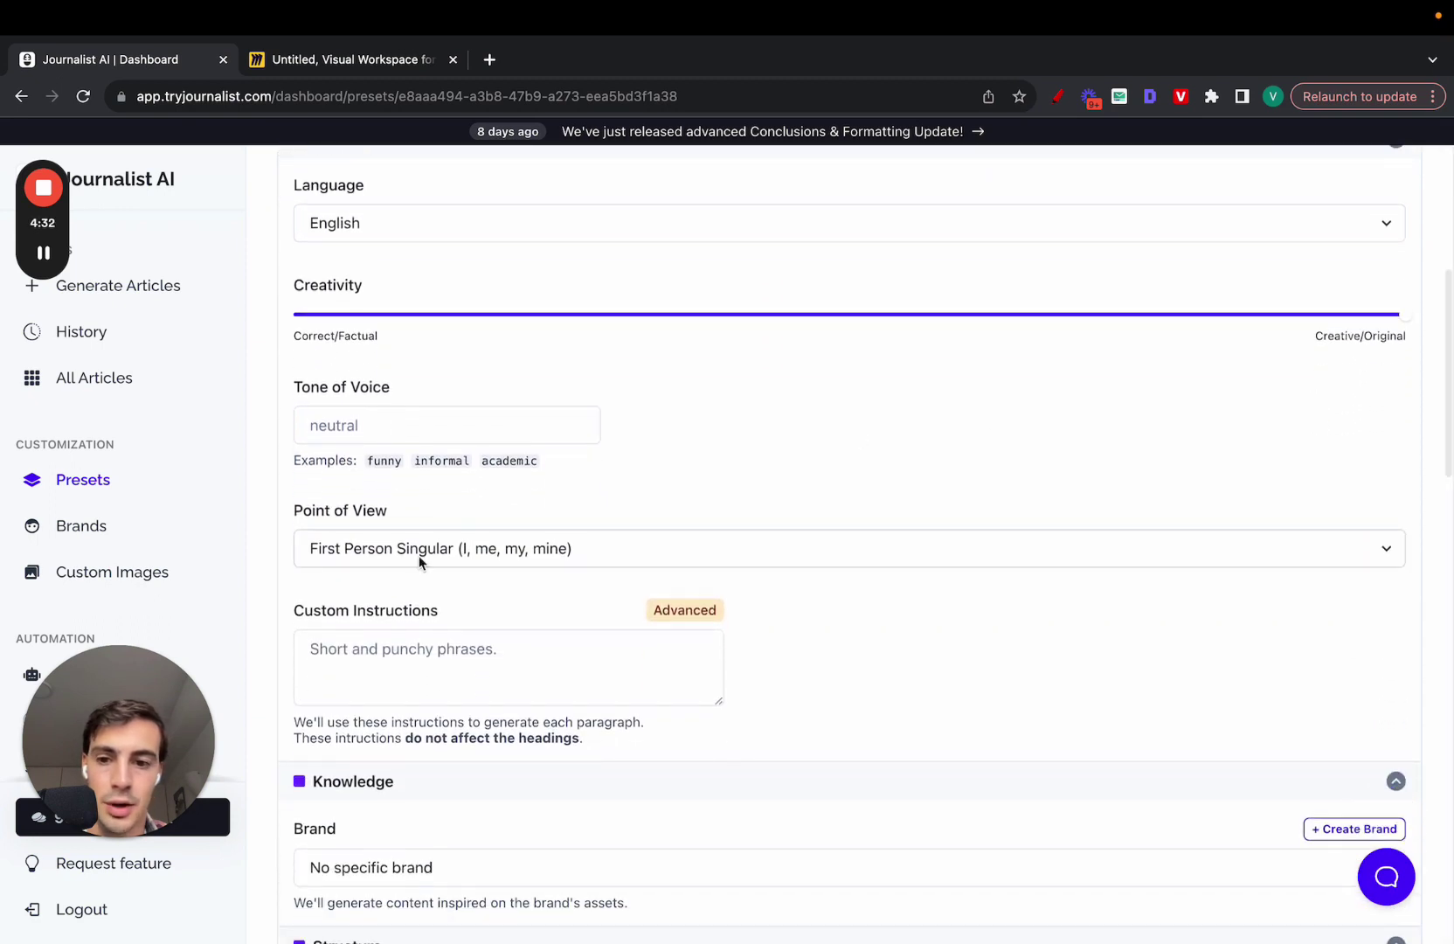
pyautogui.scroll(-8, 419, 561)
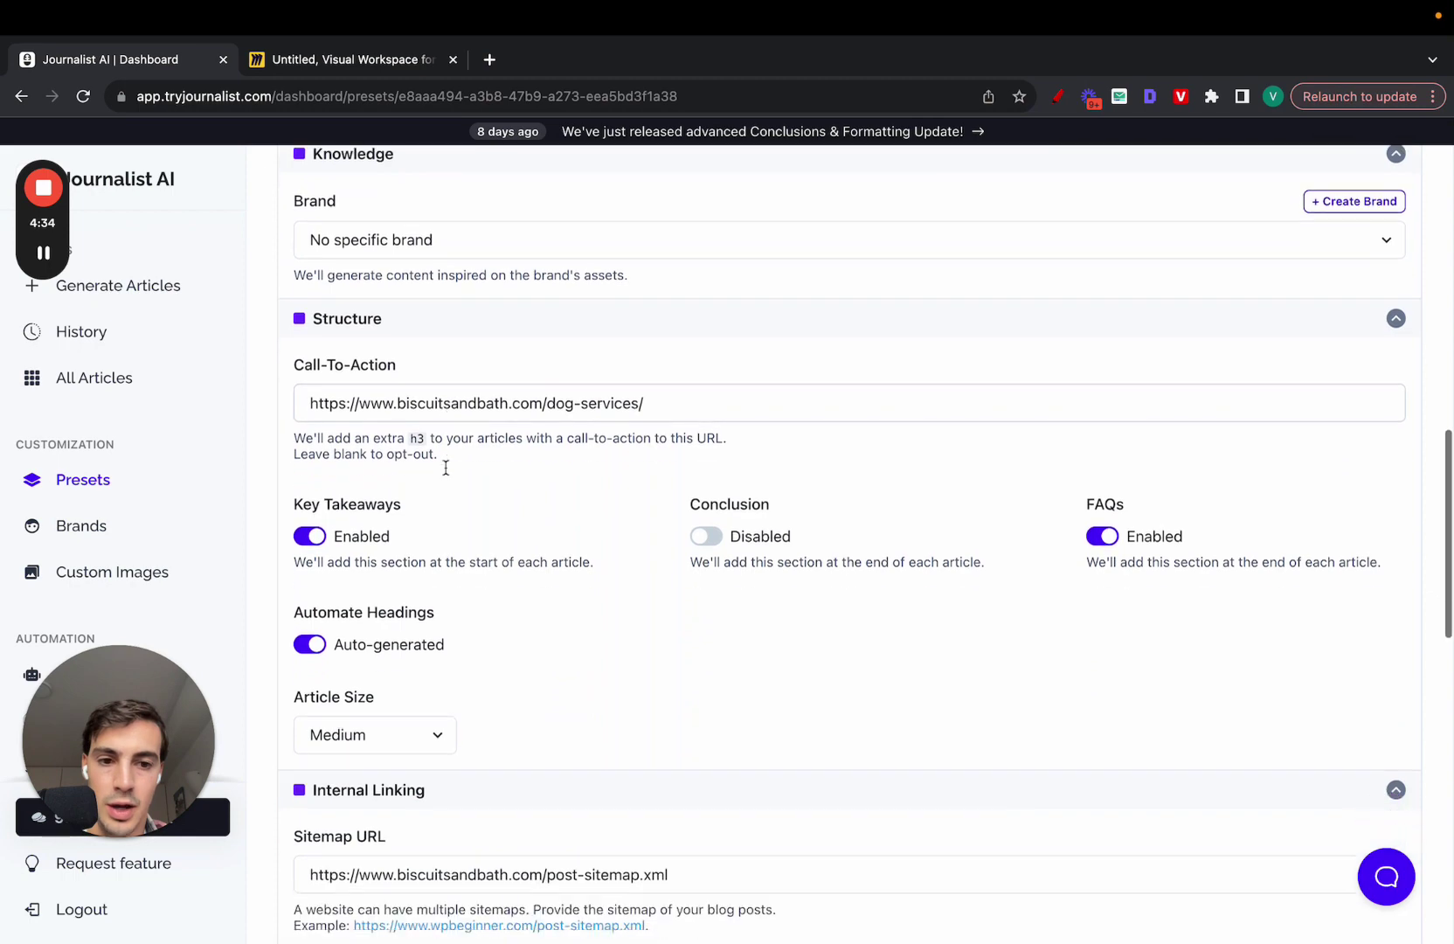
pyautogui.scroll(-2, 446, 468)
pyautogui.scroll(-3, 658, 477)
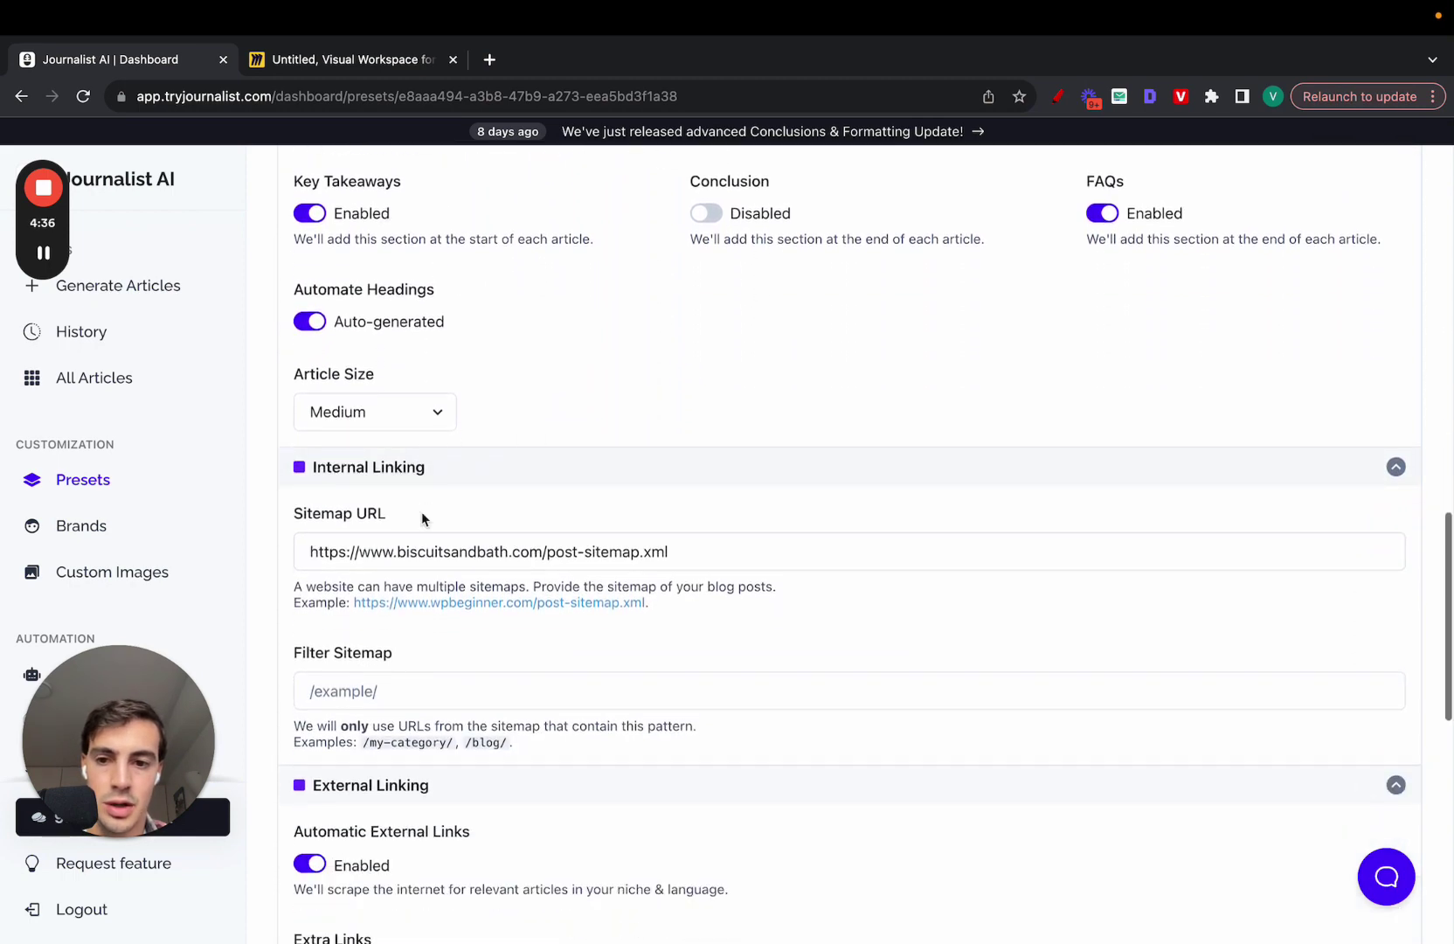
pyautogui.scroll(-10, 422, 518)
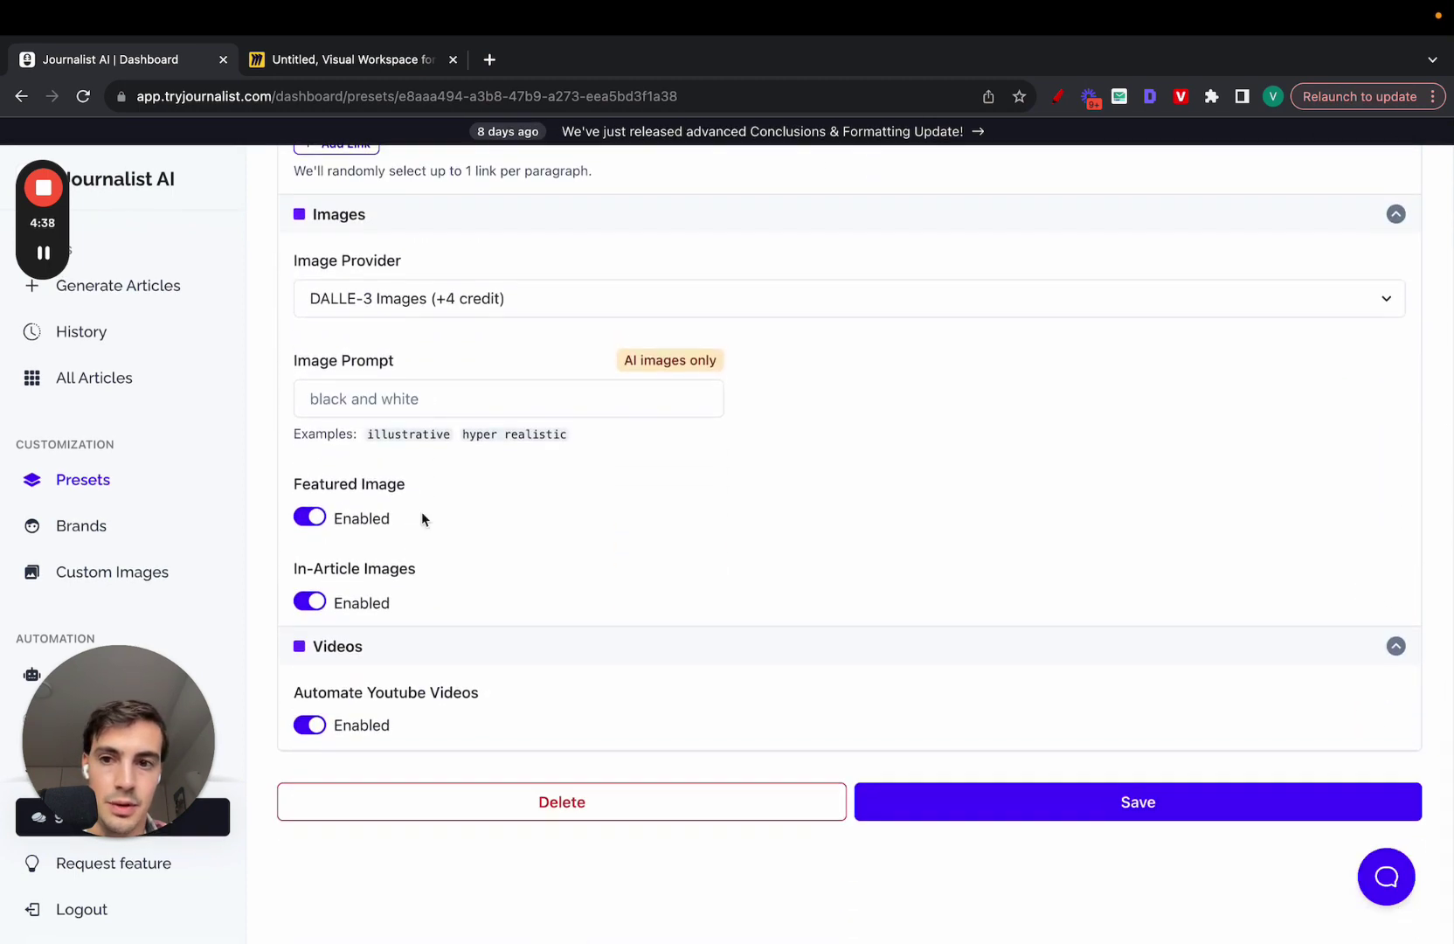
pyautogui.press('super+r')
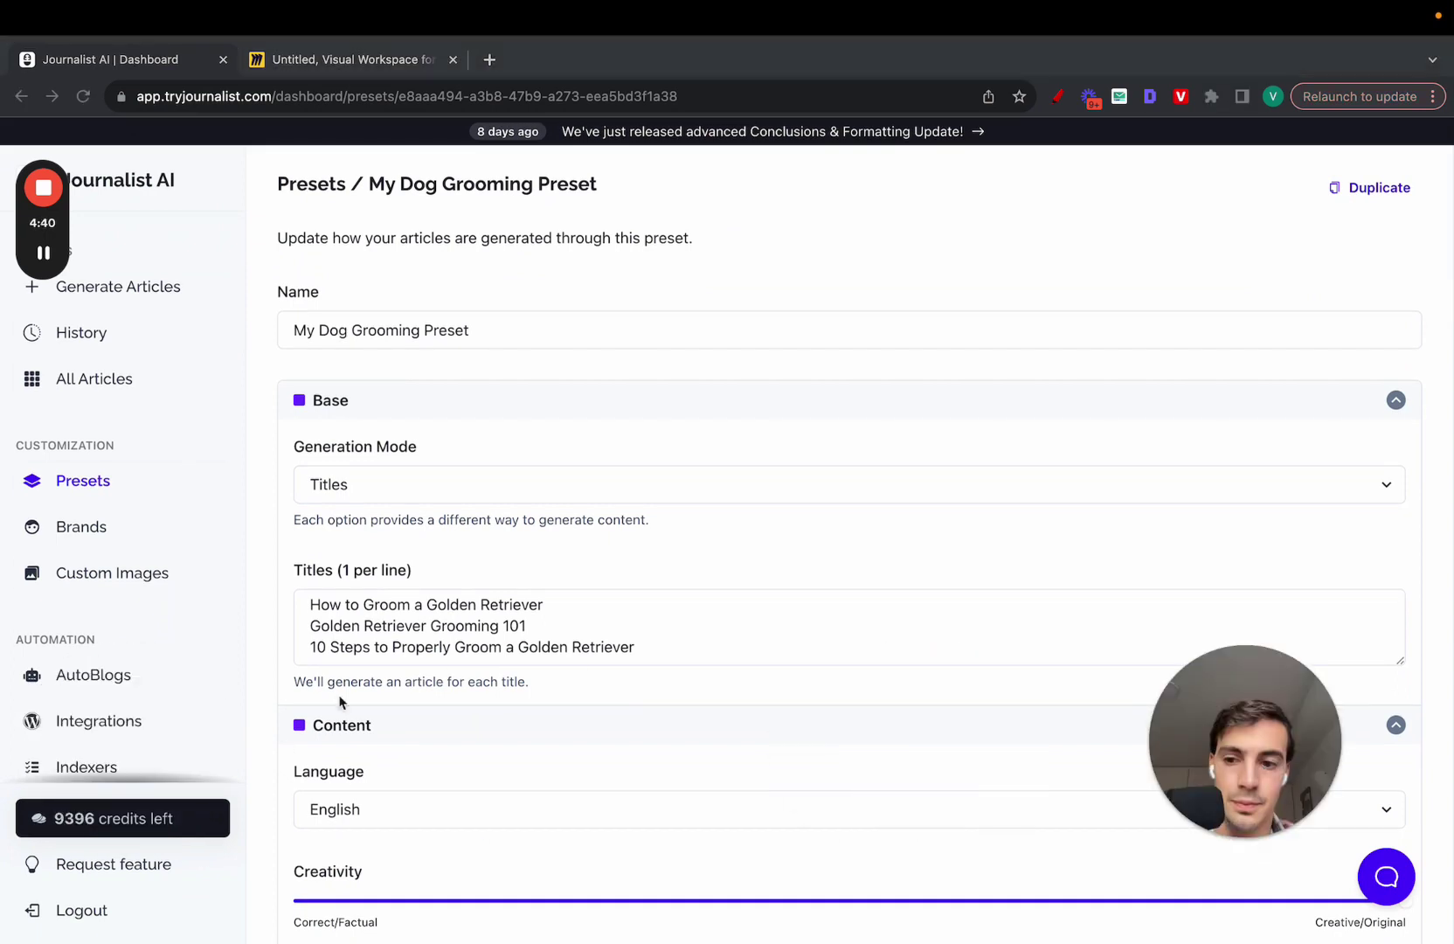
# Step: Load My Dog Grooming Preset into Advanced article generation
pyautogui.click(150, 290)
pyautogui.click(750, 320)
pyautogui.click(1131, 402)
pyautogui.click(1162, 500)
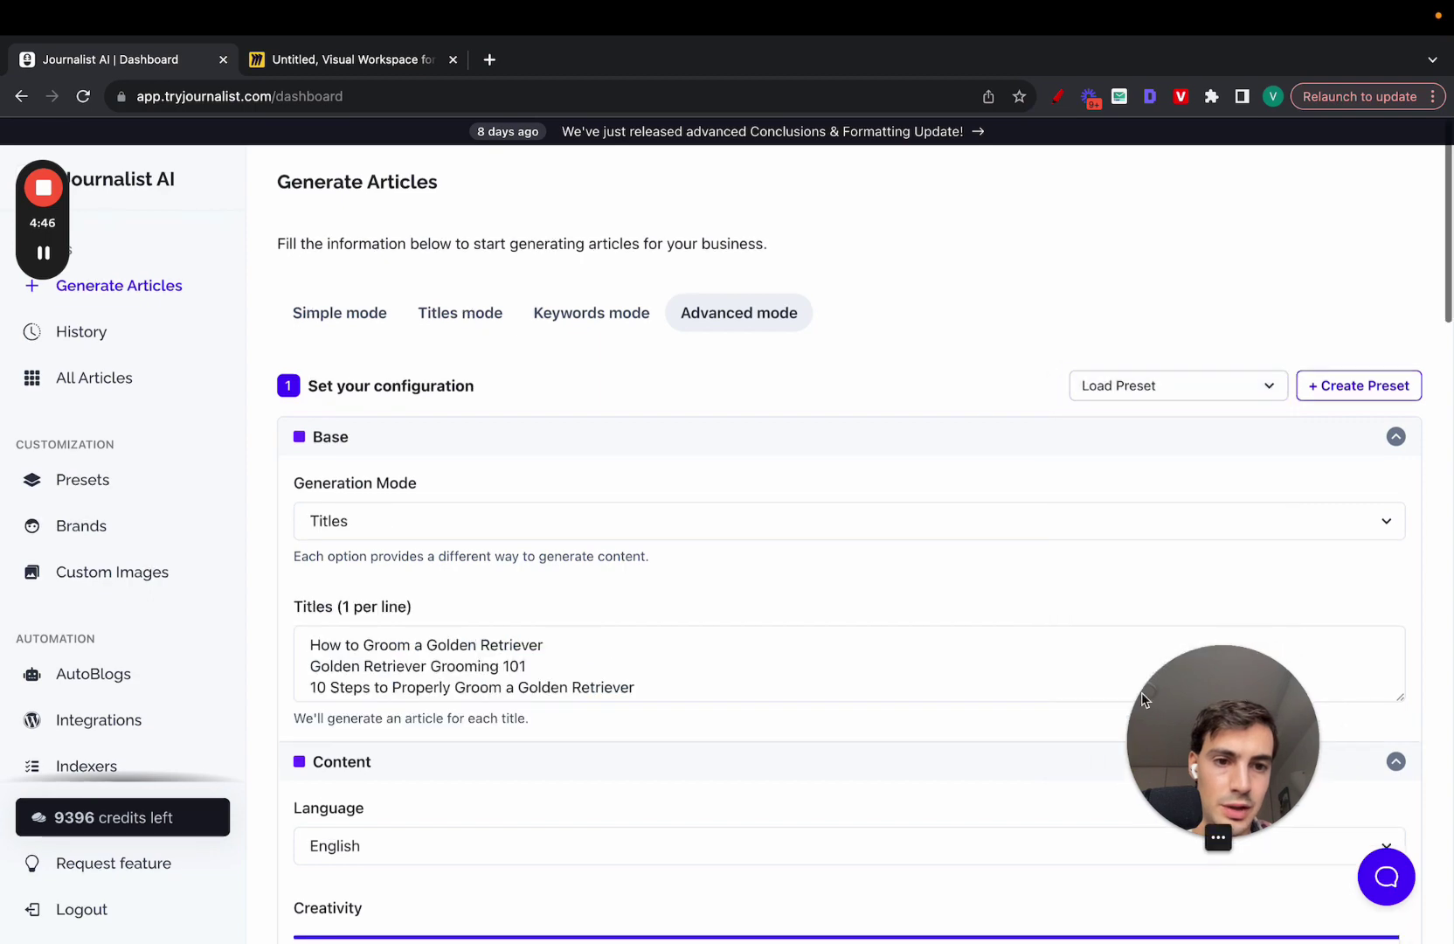
# Step: Set the number of articles to generate to 150
pyautogui.scroll(-10, 840, 594)
pyautogui.click(505, 811)
pyautogui.click(542, 896)
pyautogui.moveTo(96, 719); pyautogui.dragTo(1236, 726)
pyautogui.scroll(-1, 83, 698)
# Step: Start a new AutoBlog named 'My Dog Blog' using My Dog Grooming Preset
pyautogui.click(122, 603)
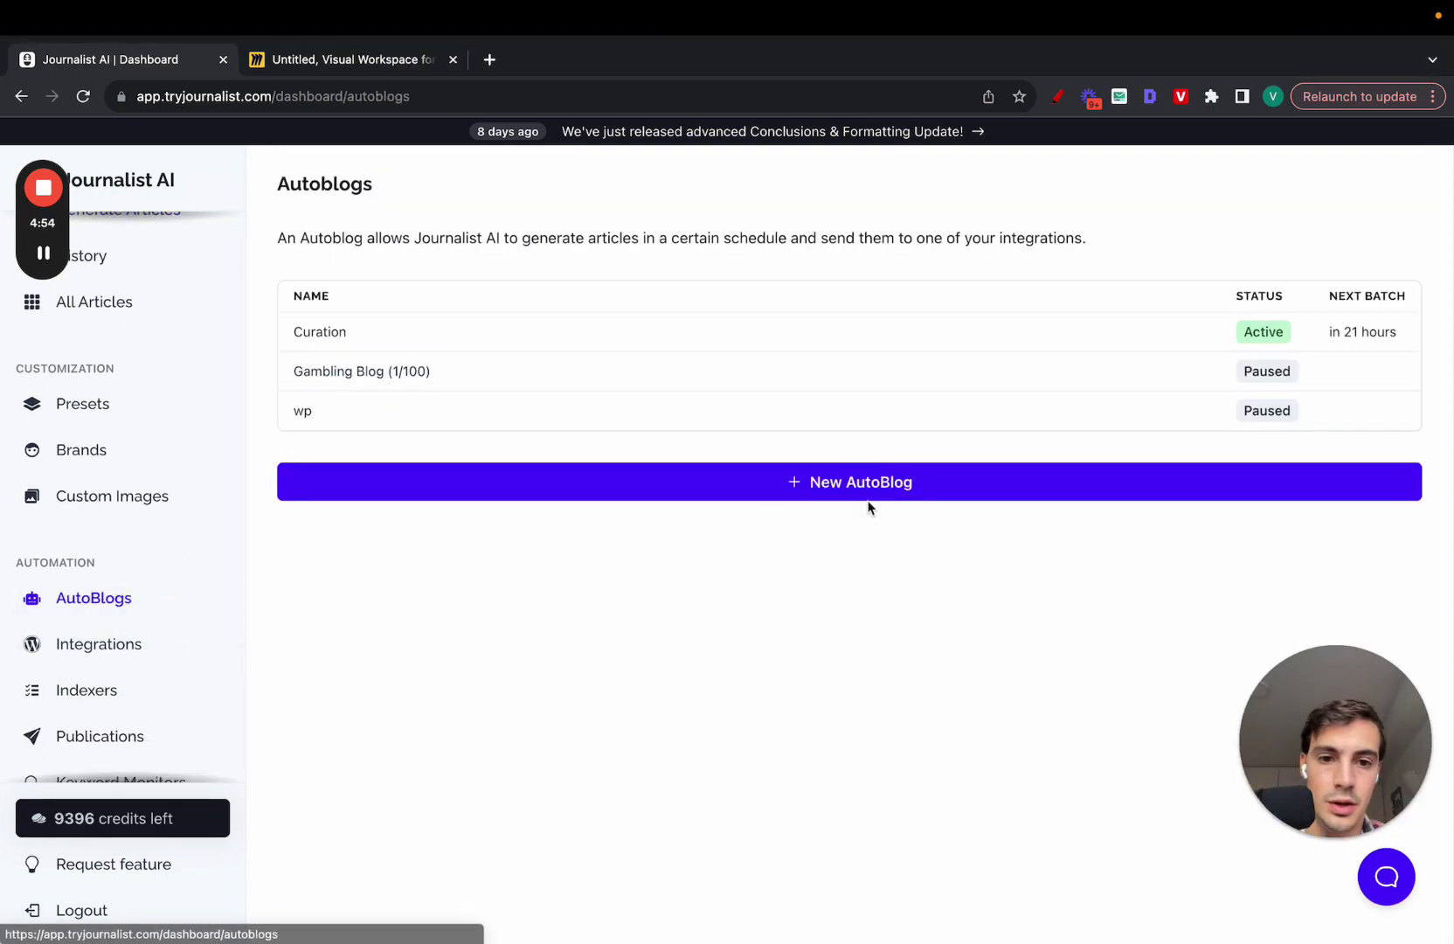
pyautogui.click(902, 496)
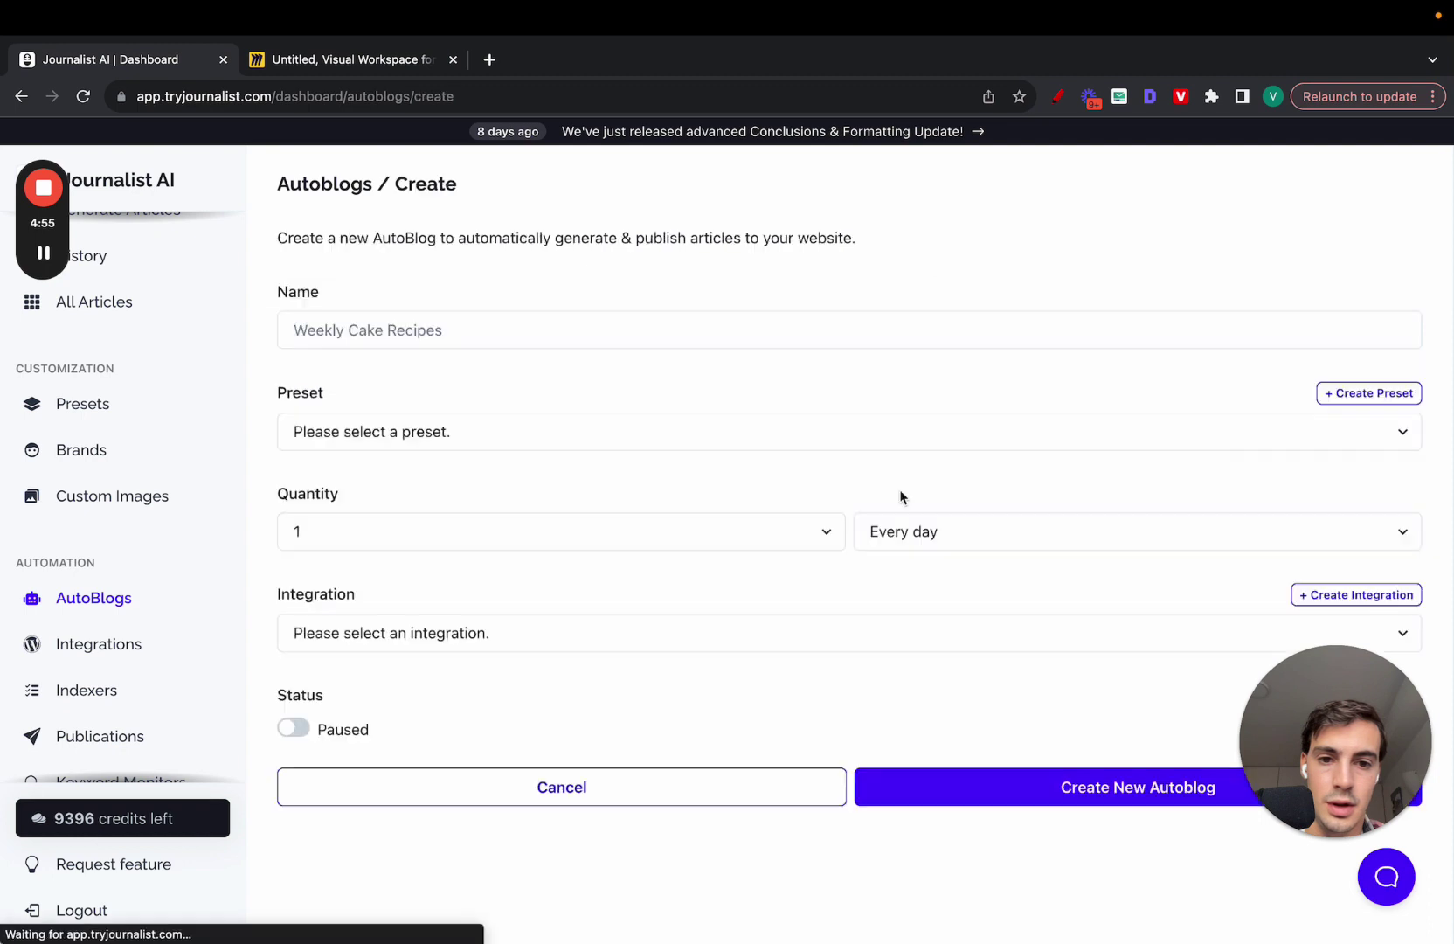
pyautogui.click(445, 325)
pyautogui.write('My Dog Blog')
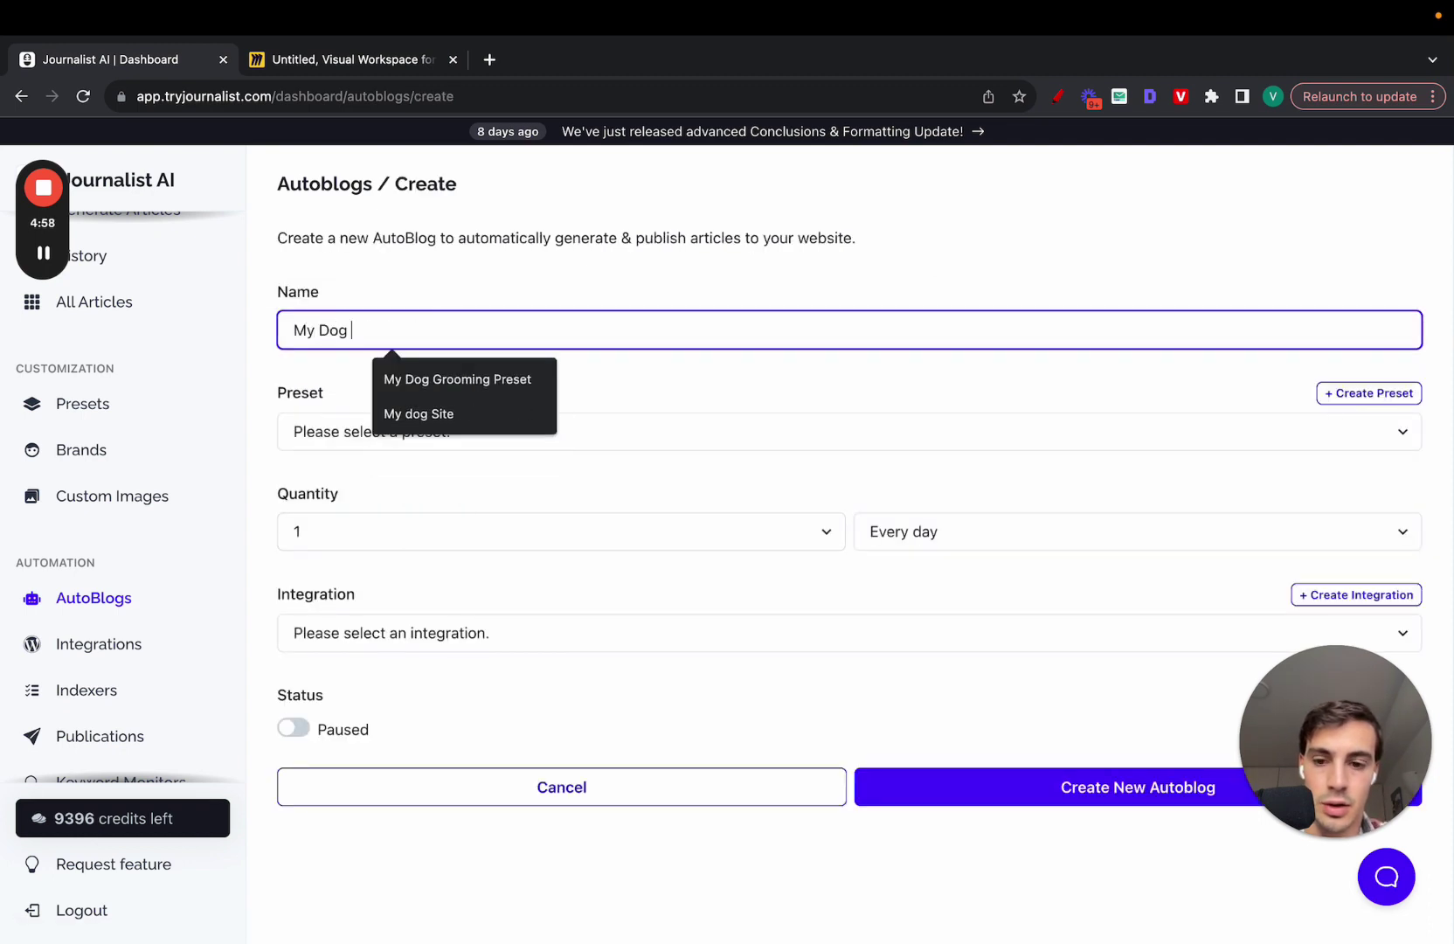
pyautogui.click(376, 432)
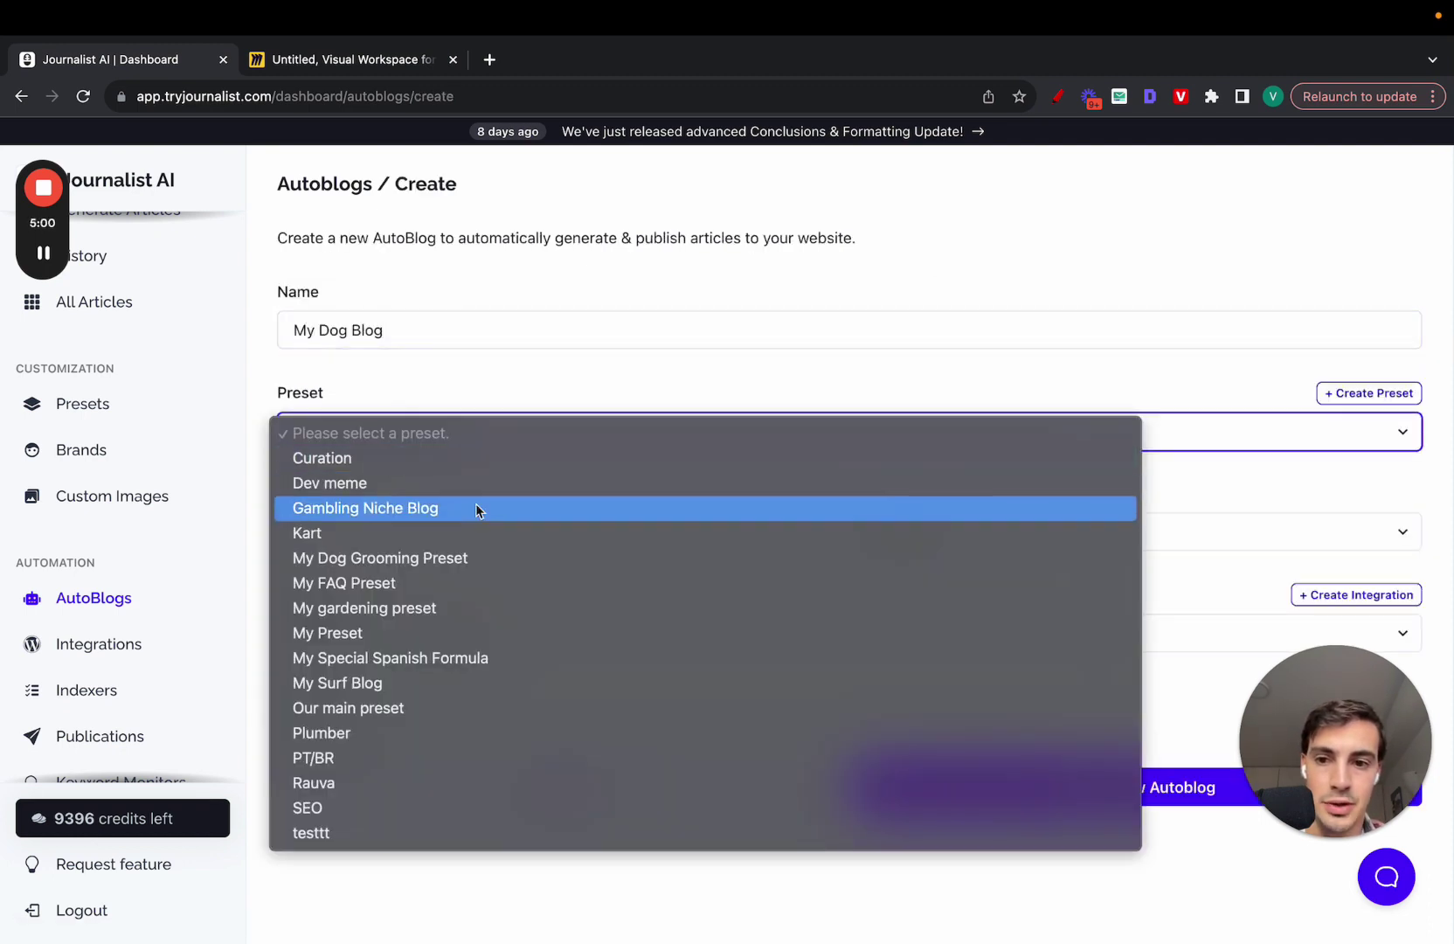
pyautogui.click(425, 566)
# Step: Set the autoblog quantity to 300 articles published every week
pyautogui.click(474, 533)
pyautogui.press('Escape')
pyautogui.click(911, 530)
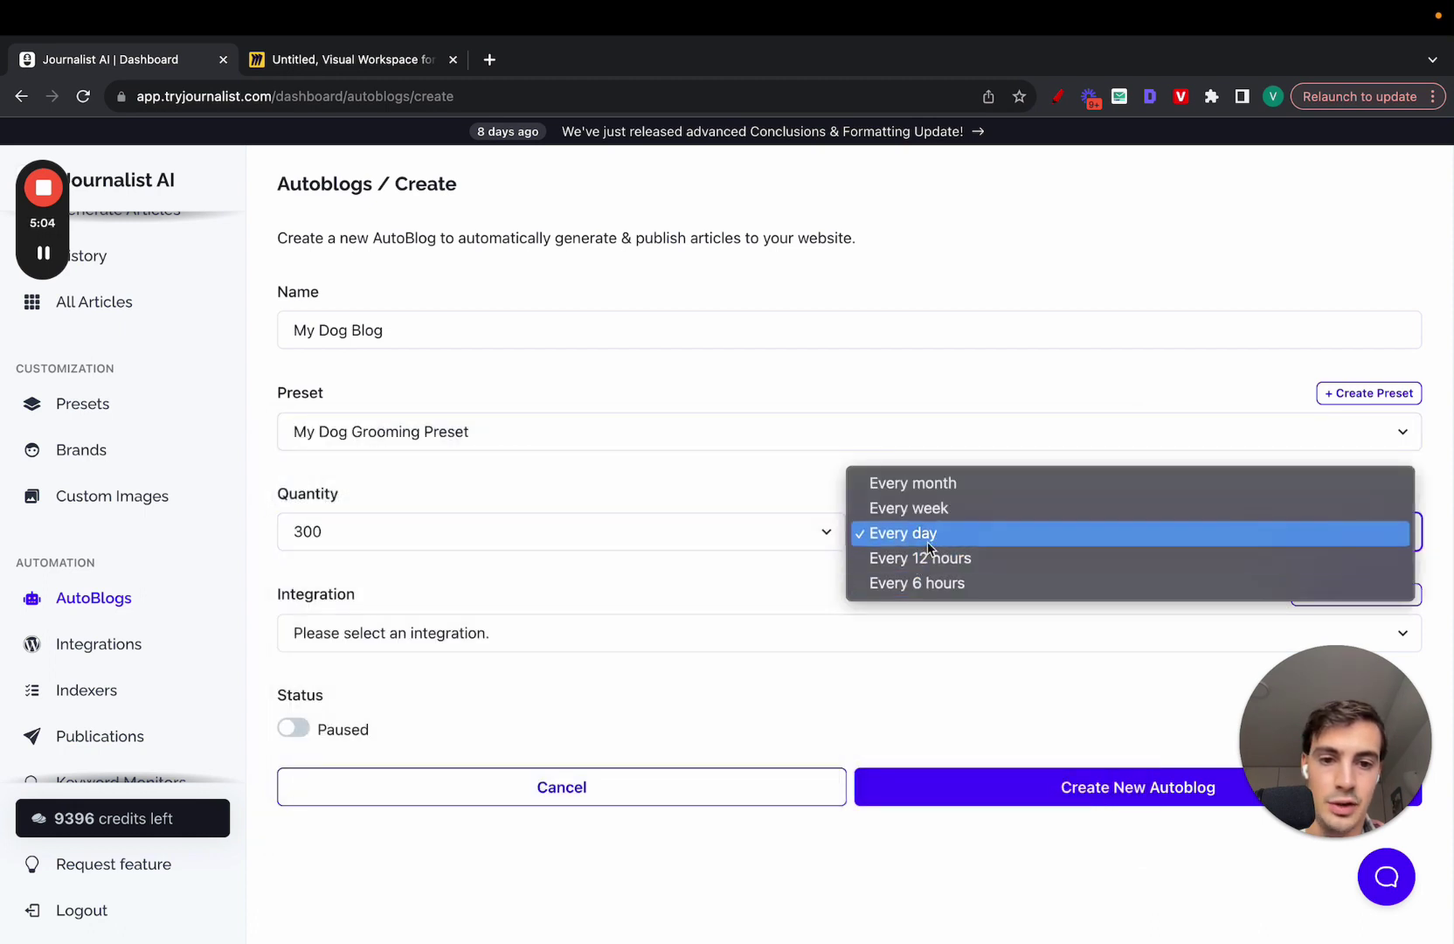
pyautogui.click(926, 533)
pyautogui.click(928, 536)
pyautogui.click(938, 514)
# Step: Choose the Curation integration and set the autoblog status to Active
pyautogui.click(574, 632)
pyautogui.click(418, 662)
pyautogui.click(297, 733)
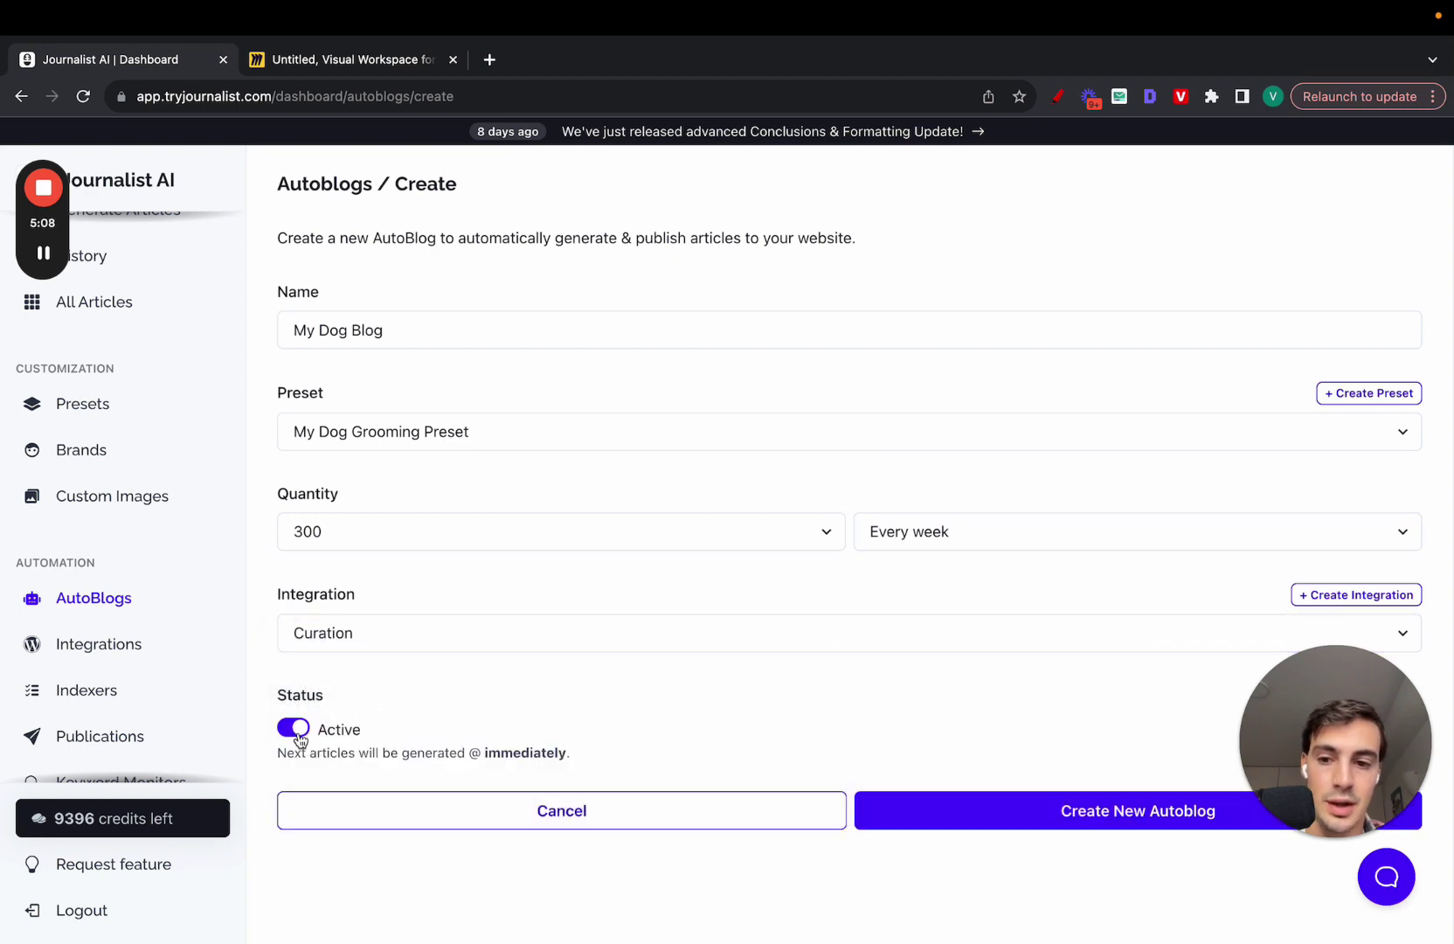
pyautogui.click(1066, 812)
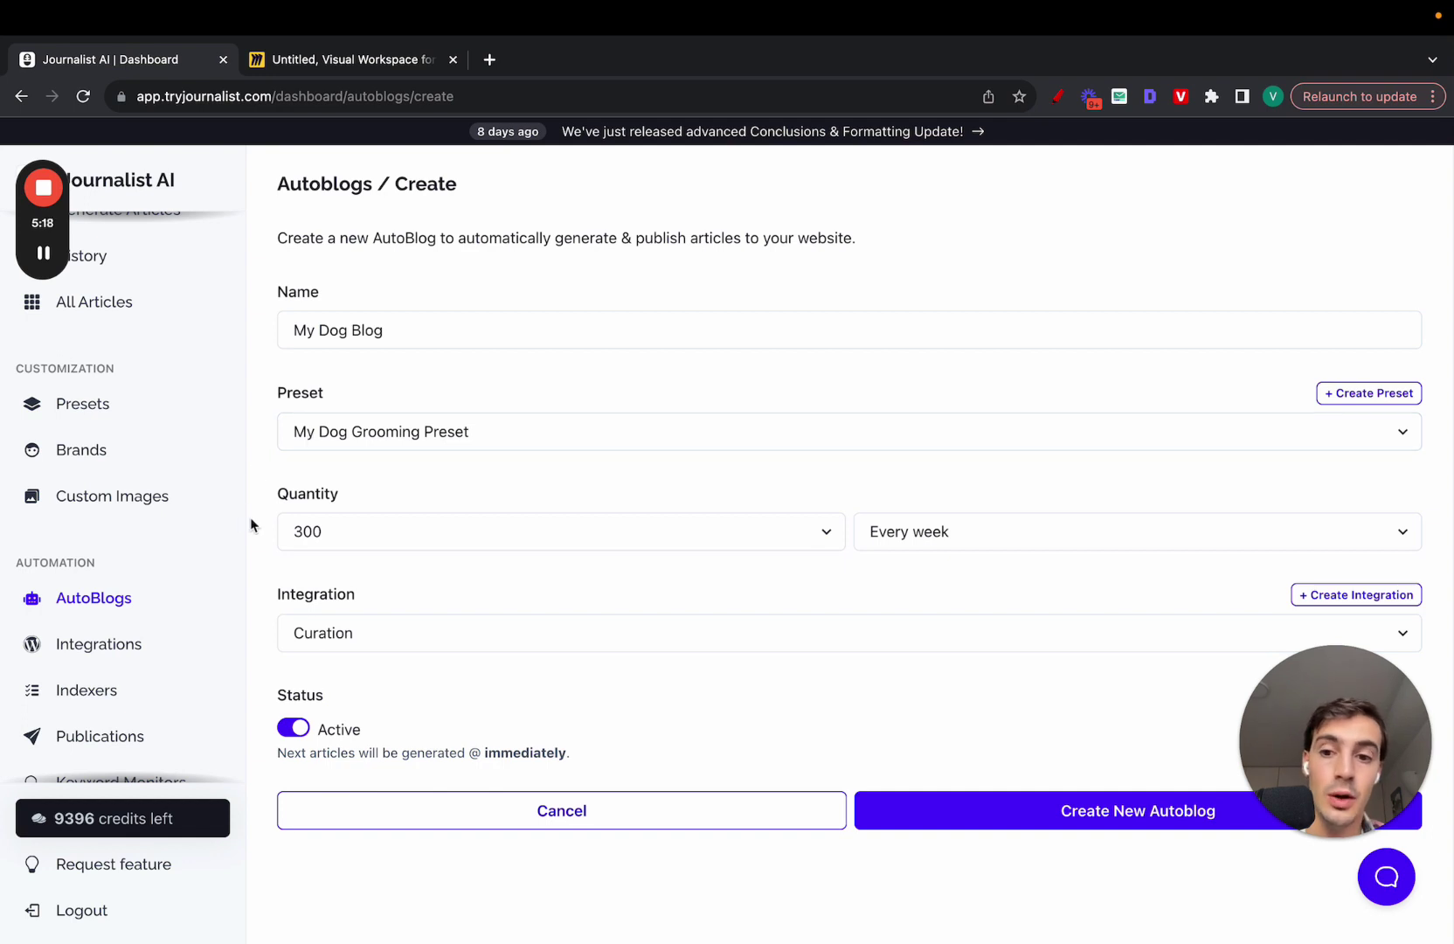
pyautogui.scroll(-1, 251, 524)
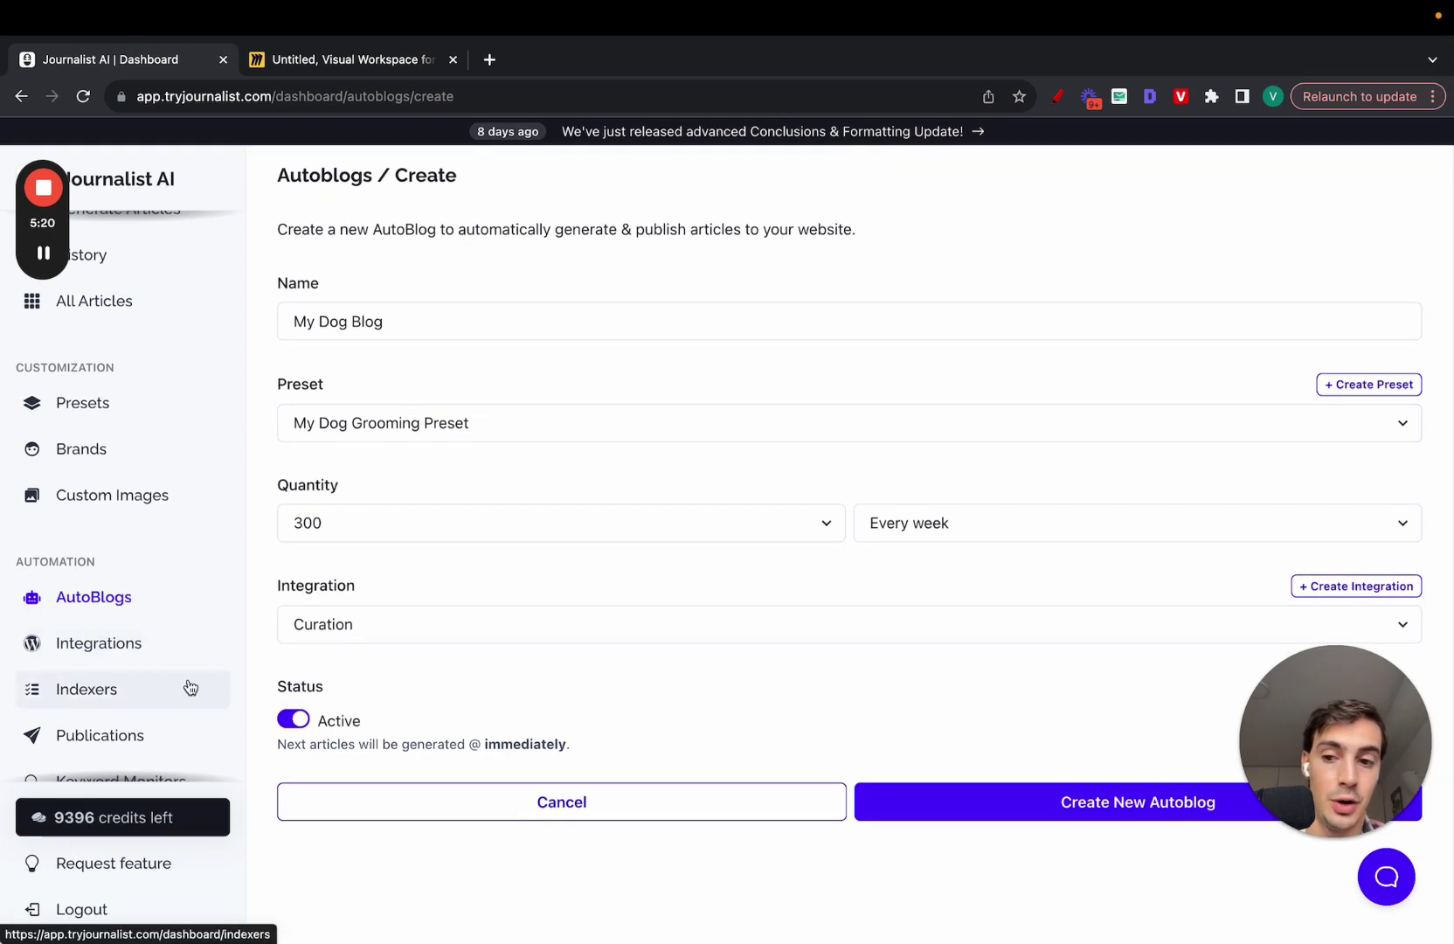
# Step: Open the Indexers page and bring up the New Indexer form
pyautogui.click(133, 693)
pyautogui.click(798, 382)
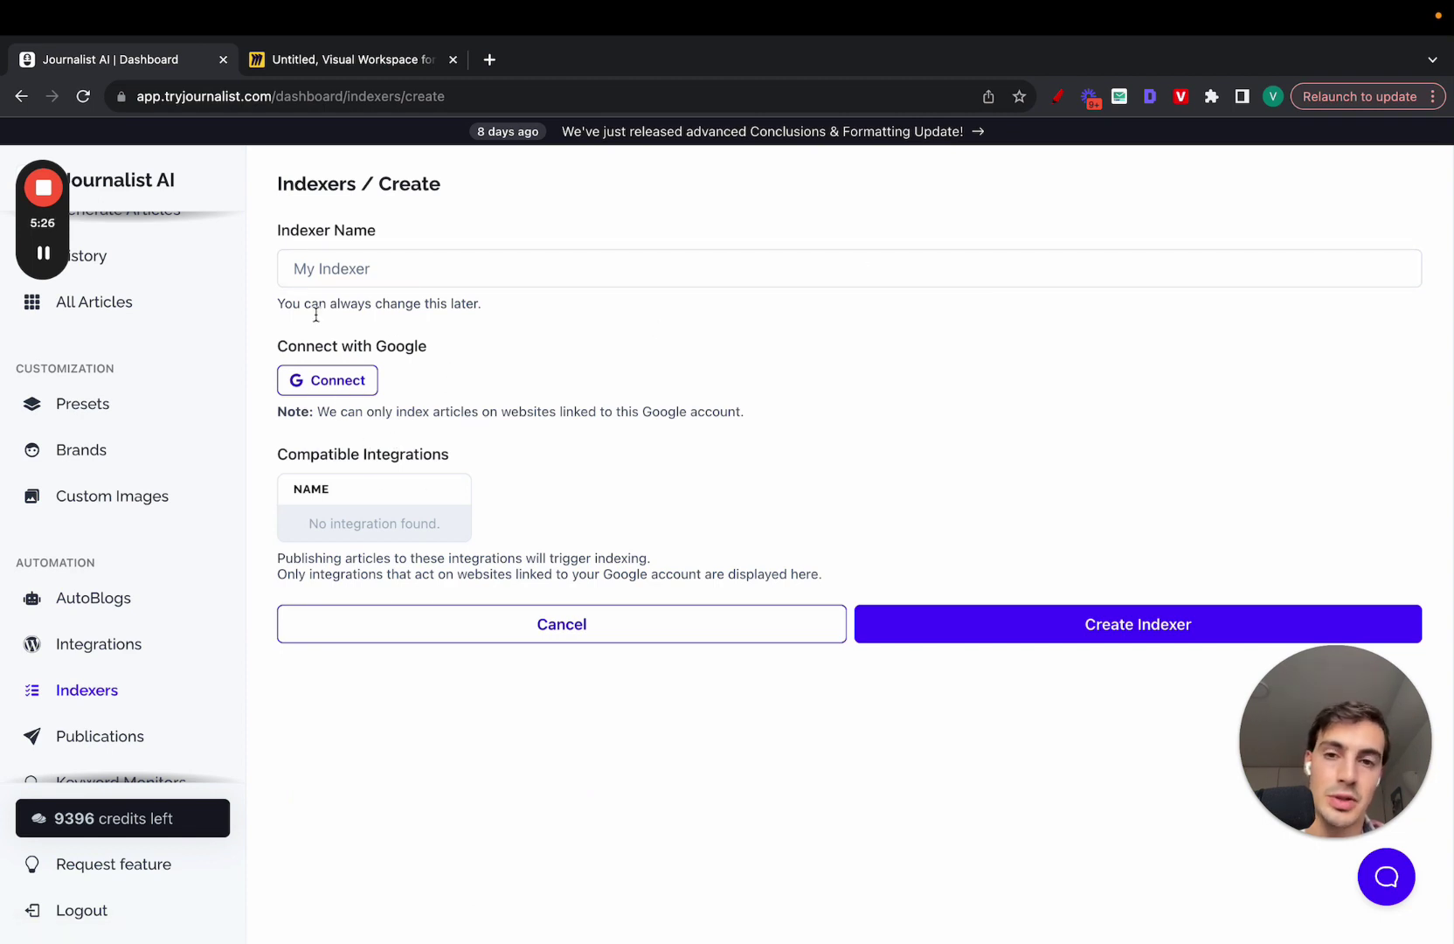
pyautogui.scroll(-3, 78, 583)
# Step: Open the Dog Grooming monitor from the Keyword Monitors list
pyautogui.click(145, 635)
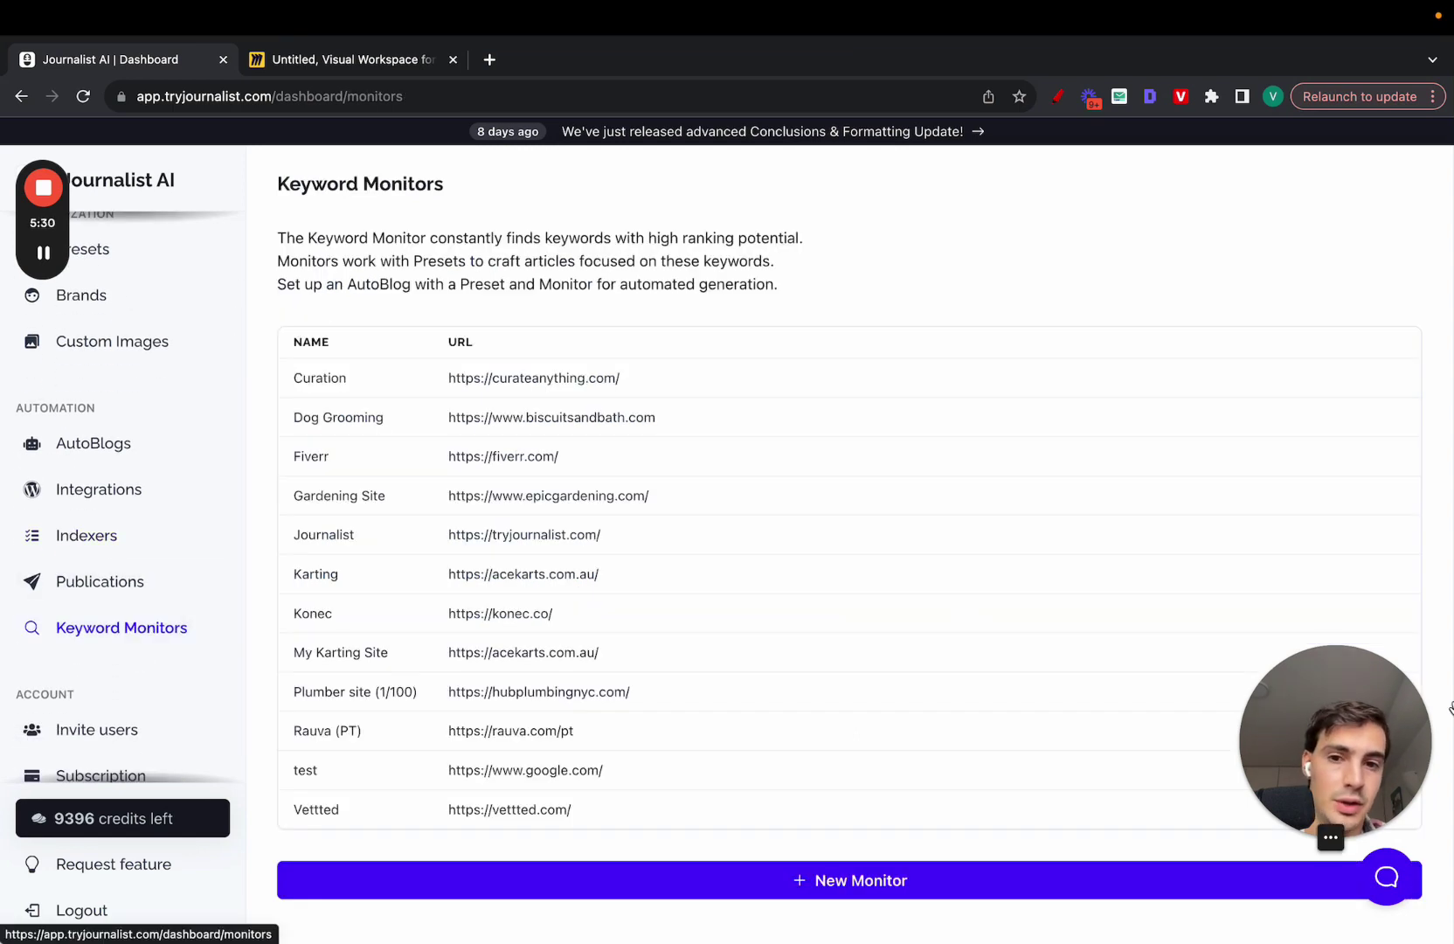
pyautogui.scroll(-2, 927, 452)
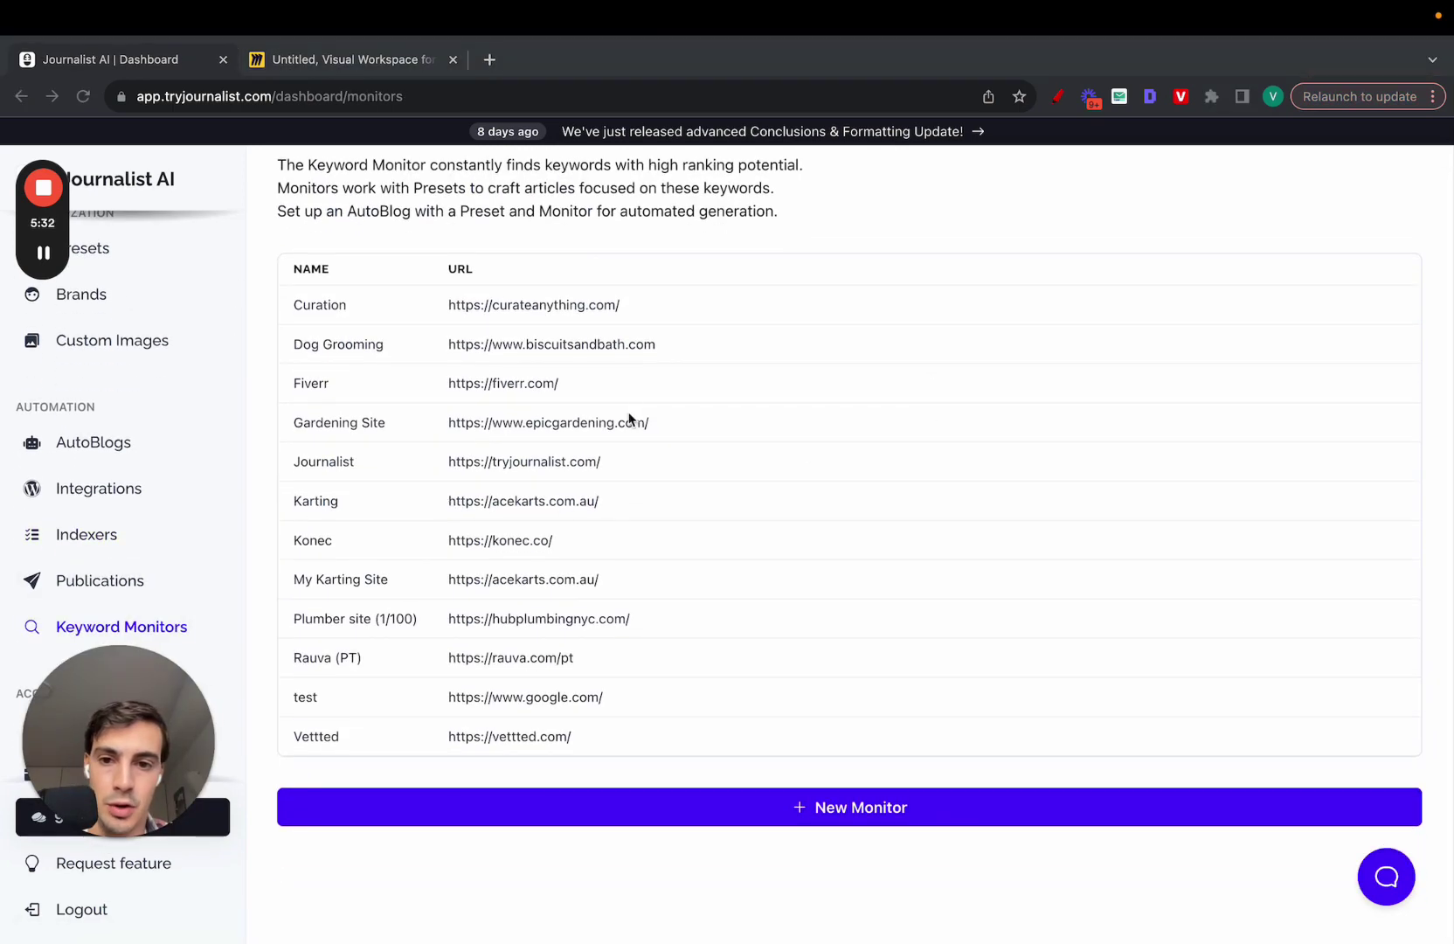
pyautogui.click(656, 353)
pyautogui.click(705, 344)
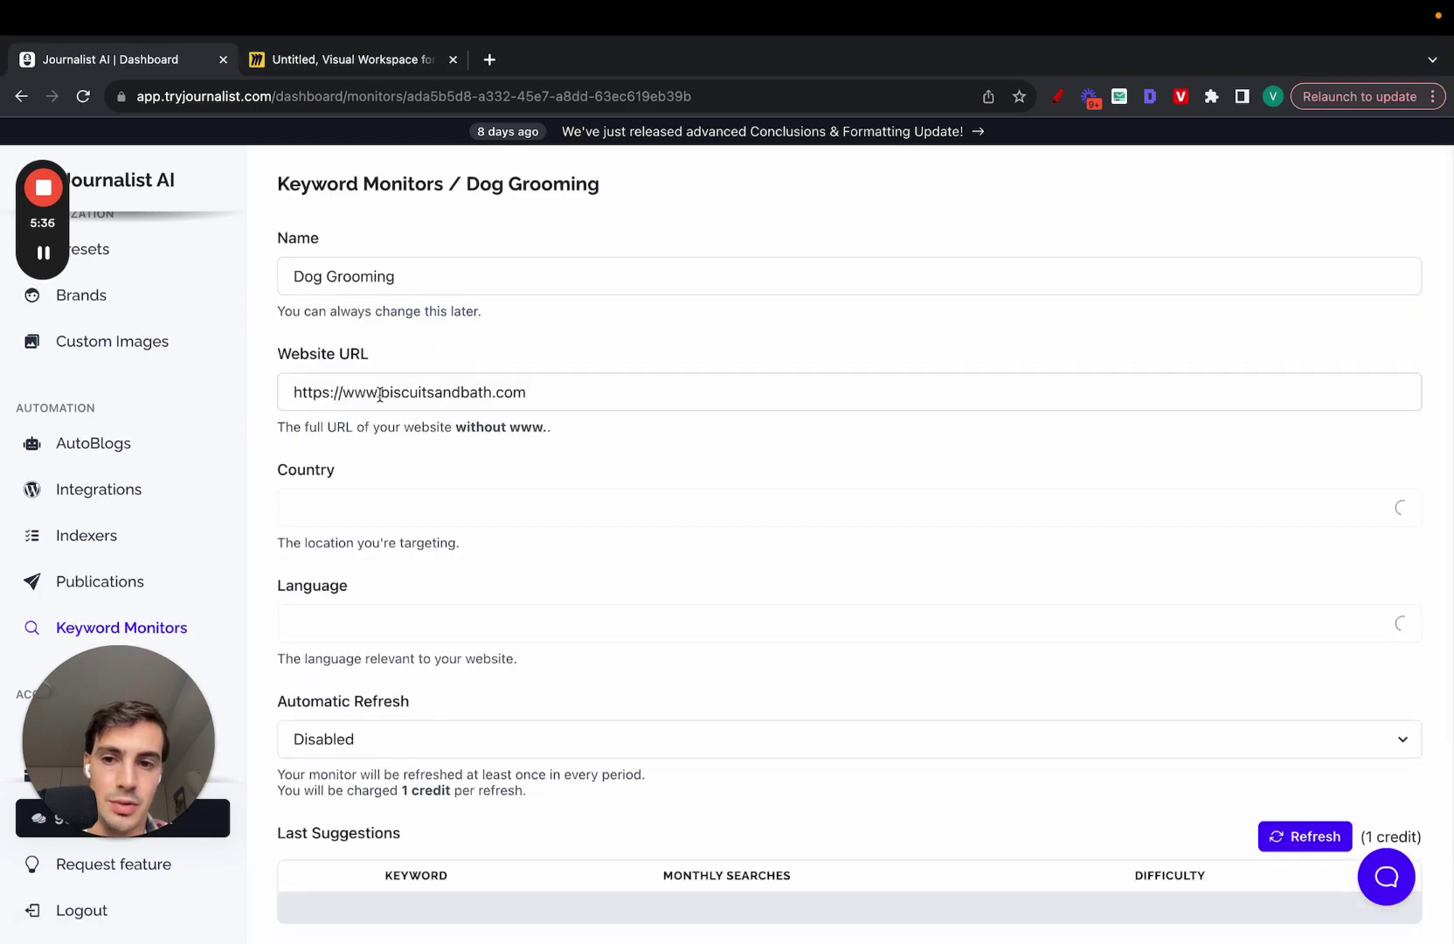
# Step: Scroll through the Last Suggestions table of keywords, monthly searches and difficulty
pyautogui.scroll(-3, 428, 457)
pyautogui.scroll(-3, 417, 480)
pyautogui.scroll(6, 524, 568)
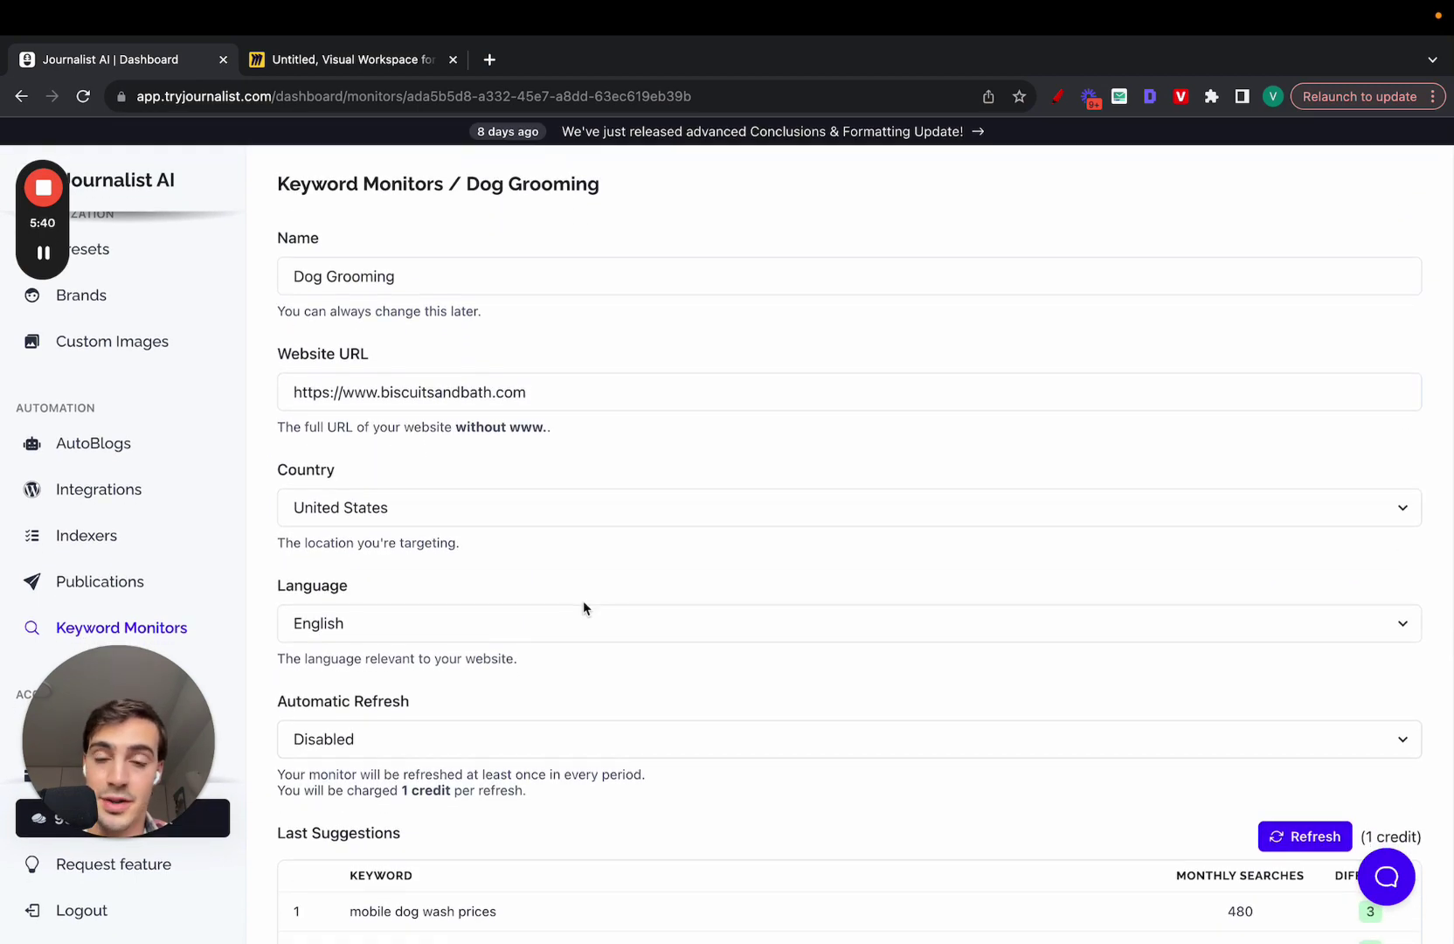
pyautogui.scroll(-10, 583, 599)
pyautogui.scroll(-5, 934, 513)
pyautogui.scroll(8, 952, 513)
pyautogui.scroll(-3, 1282, 481)
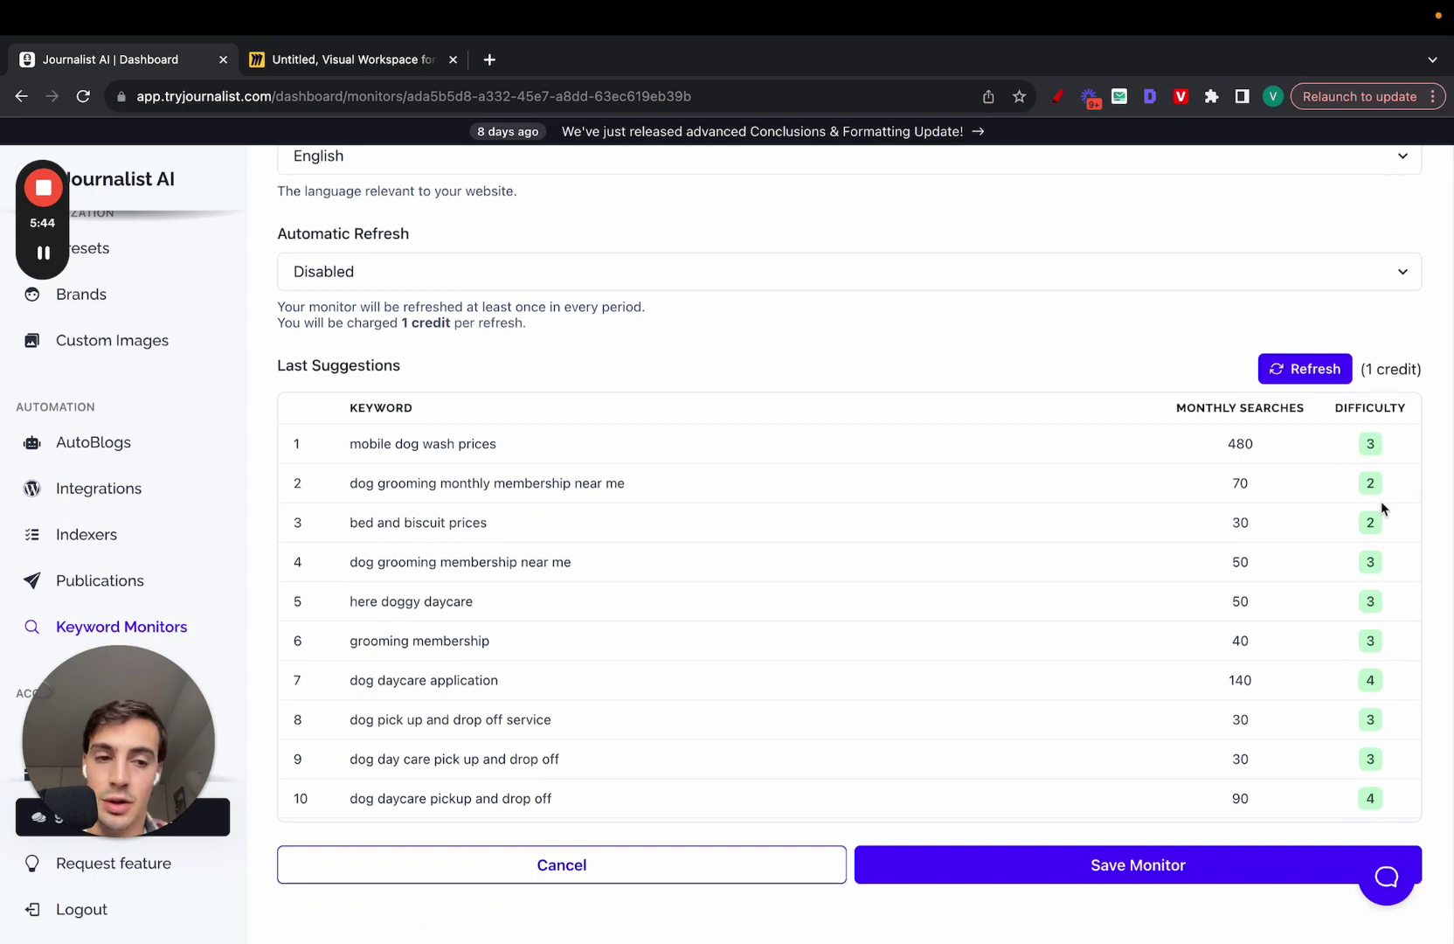
pyautogui.scroll(-6, 1236, 464)
pyautogui.moveTo(1240, 574); pyautogui.dragTo(1236, 409)
pyautogui.click(848, 407)
pyautogui.scroll(5, 868, 381)
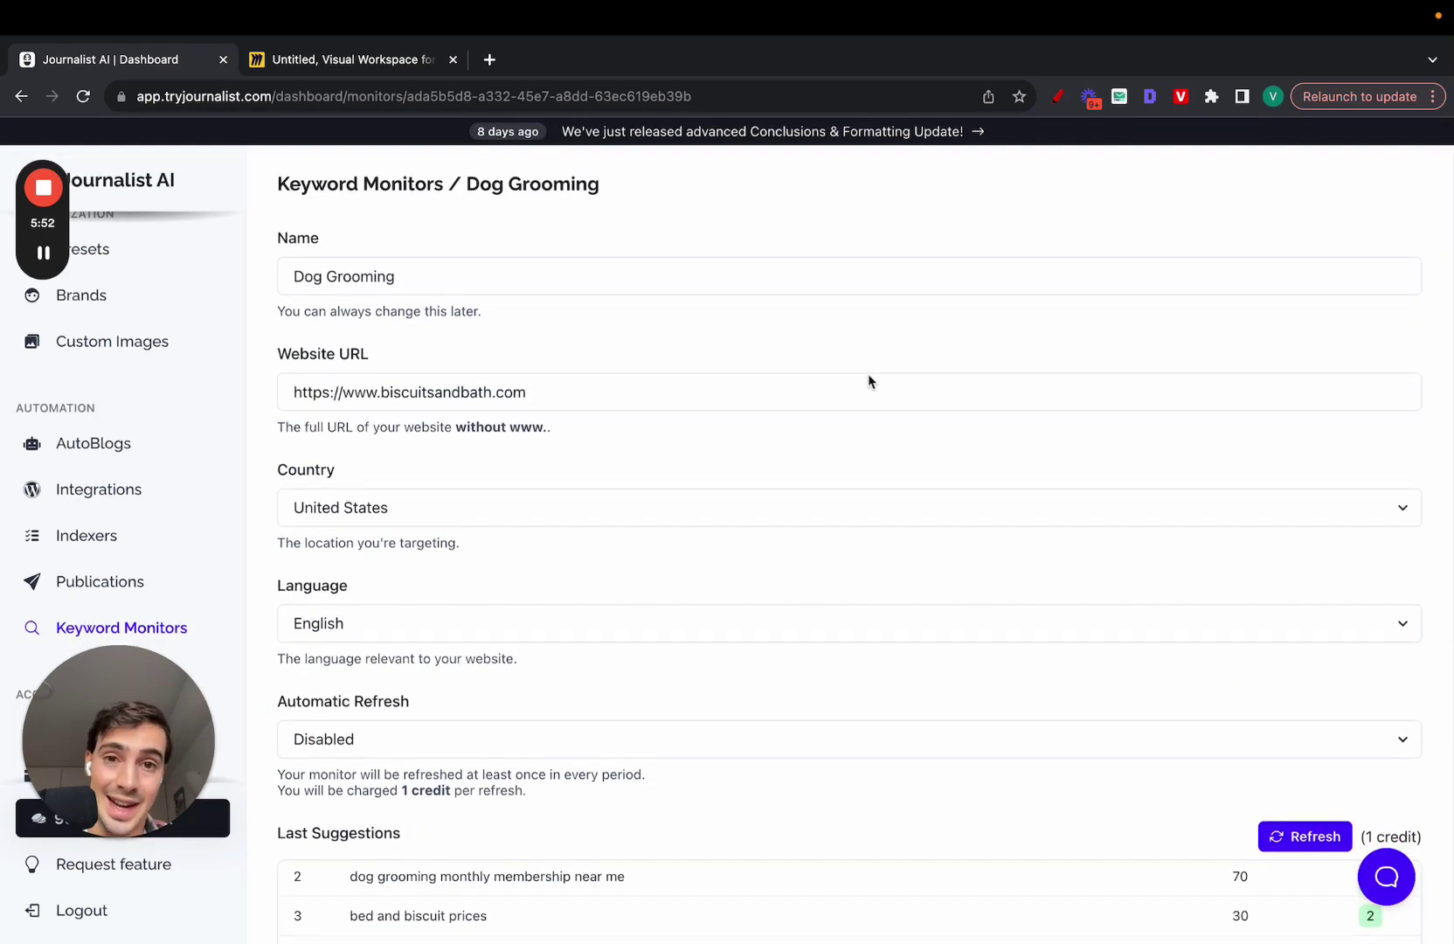